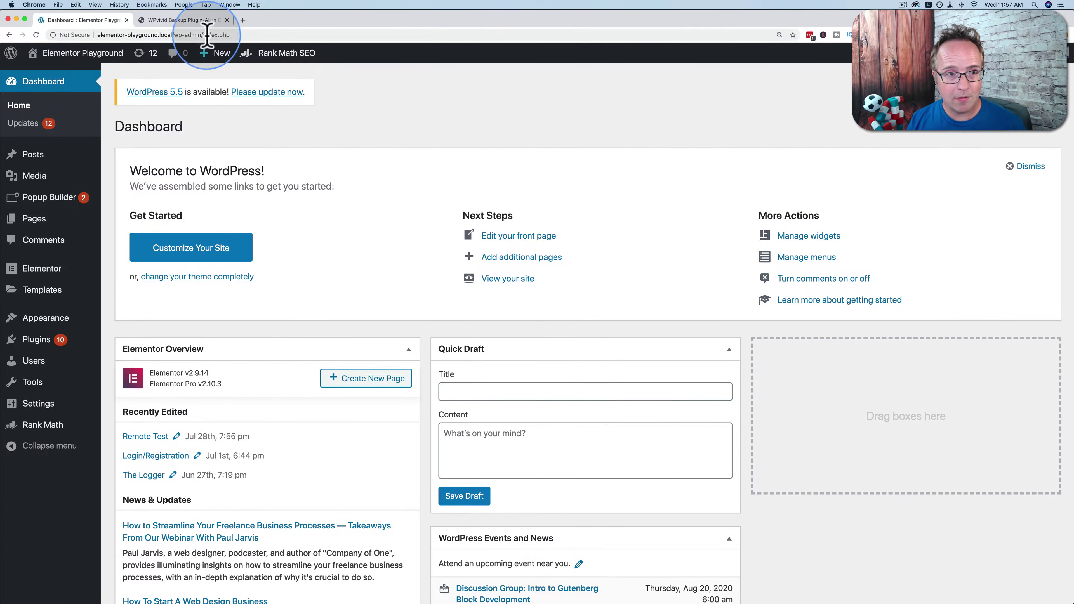
Open WPvivid's Pricing page and highlight the free 14-day trial next to the $99/$199/$299 plans.
{"action": "left_click", "coordinate": [196, 22]}
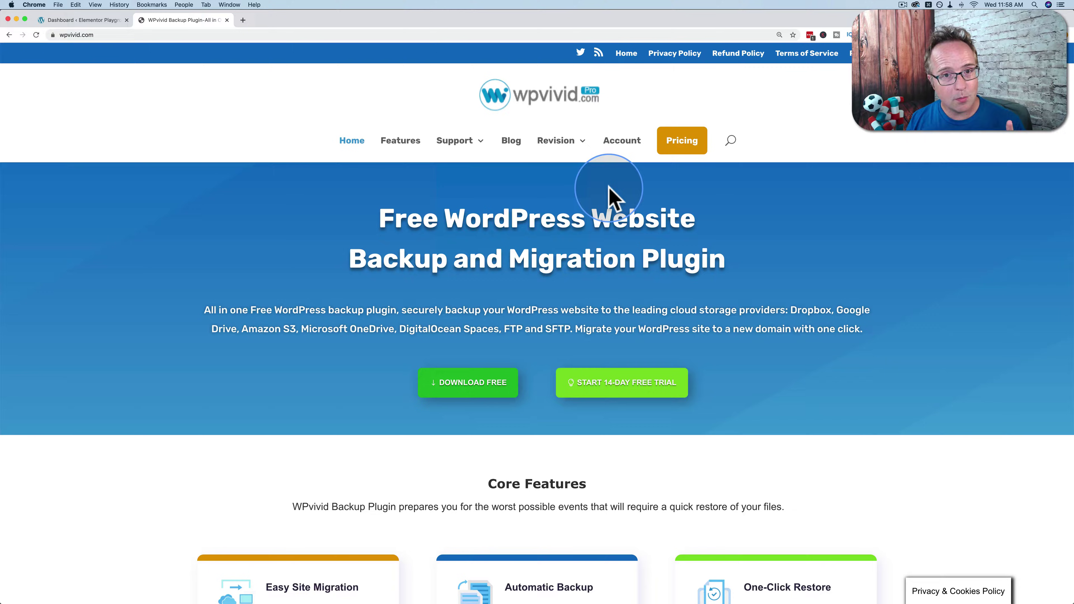
{"action": "mouse_move", "coordinate": [588, 143]}
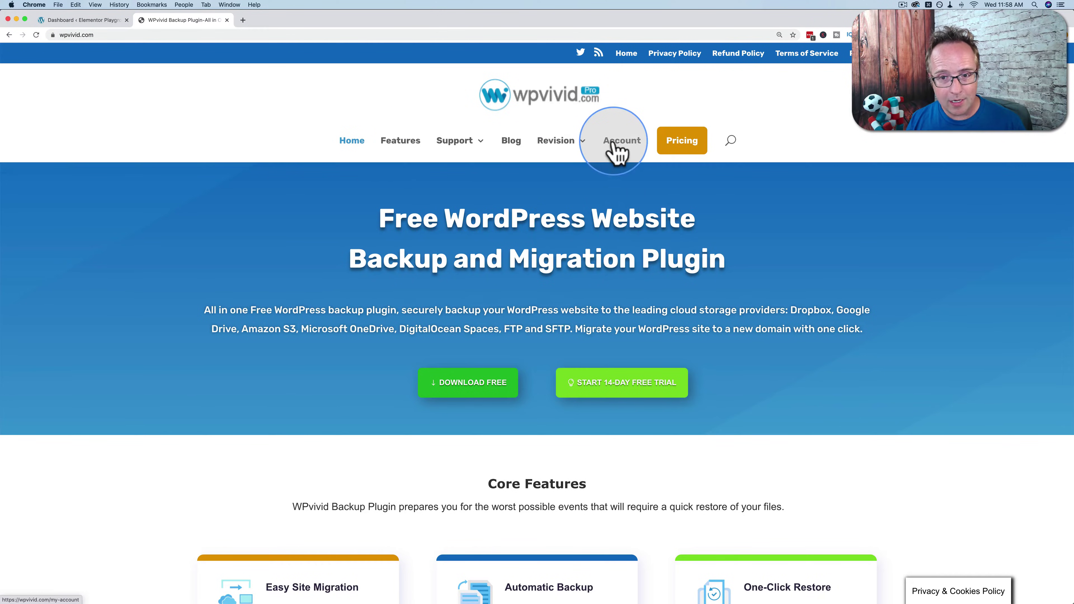
{"action": "left_click", "coordinate": [683, 147]}
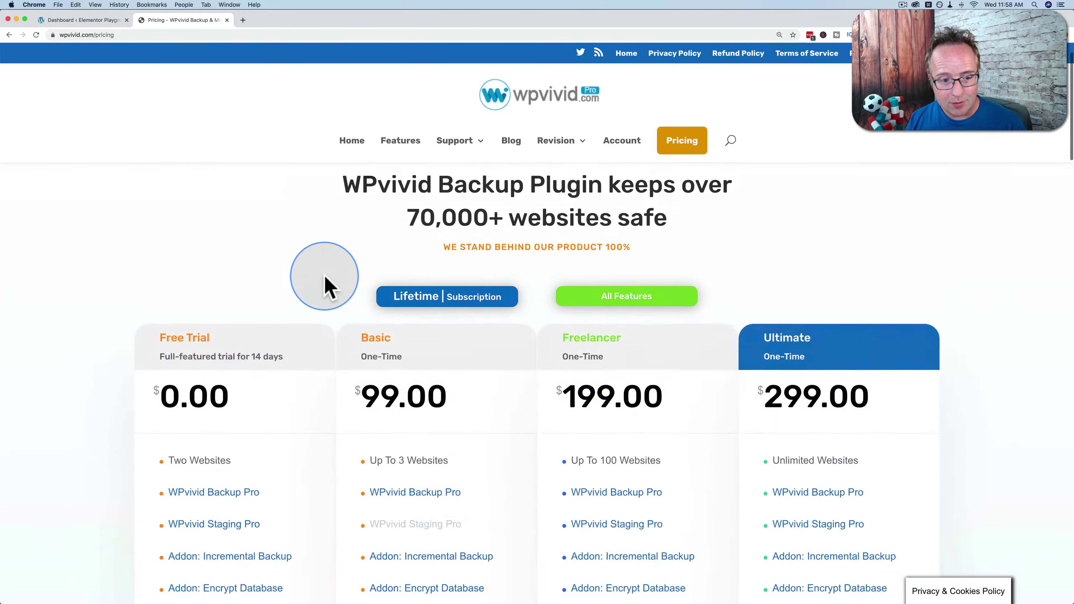
{"action": "scroll", "coordinate": [324, 288], "scroll_direction": "down", "scroll_amount": 4}
{"action": "scroll", "coordinate": [120, 307], "scroll_direction": "down", "scroll_amount": 2}
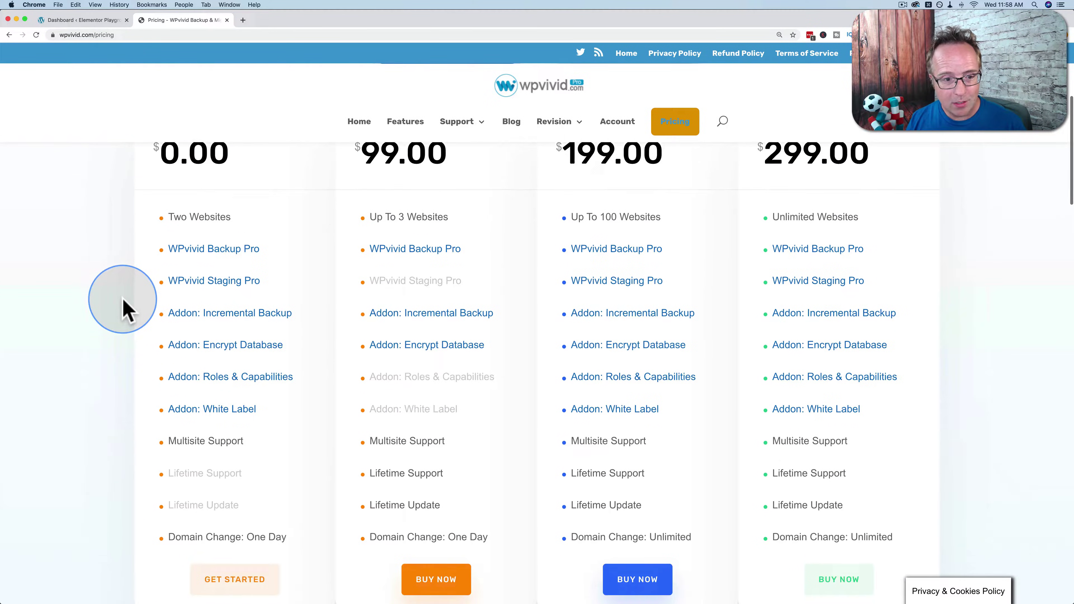
{"action": "scroll", "coordinate": [199, 198], "scroll_direction": "up", "scroll_amount": 2}
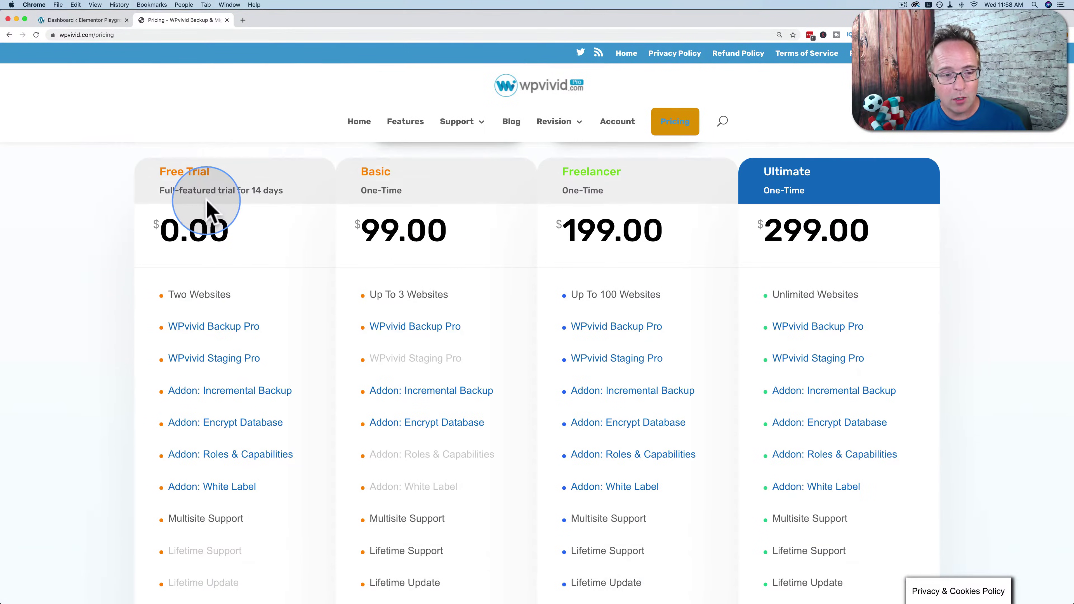
{"action": "left_click_drag", "start_coordinate": [160, 191], "coordinate": [282, 190]}
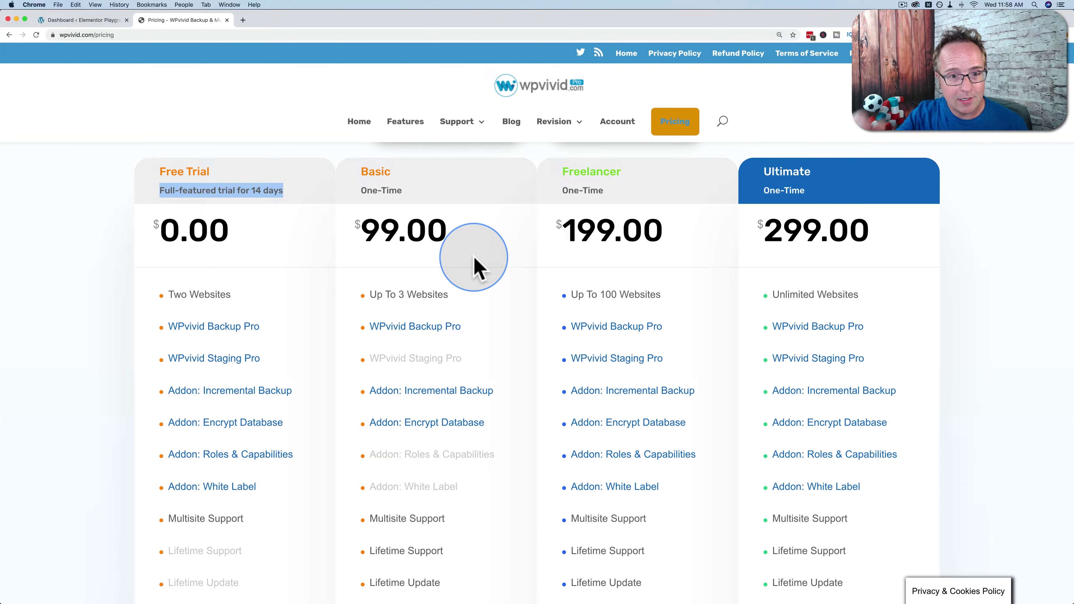
{"action": "scroll", "coordinate": [477, 256], "scroll_direction": "up", "scroll_amount": 2}
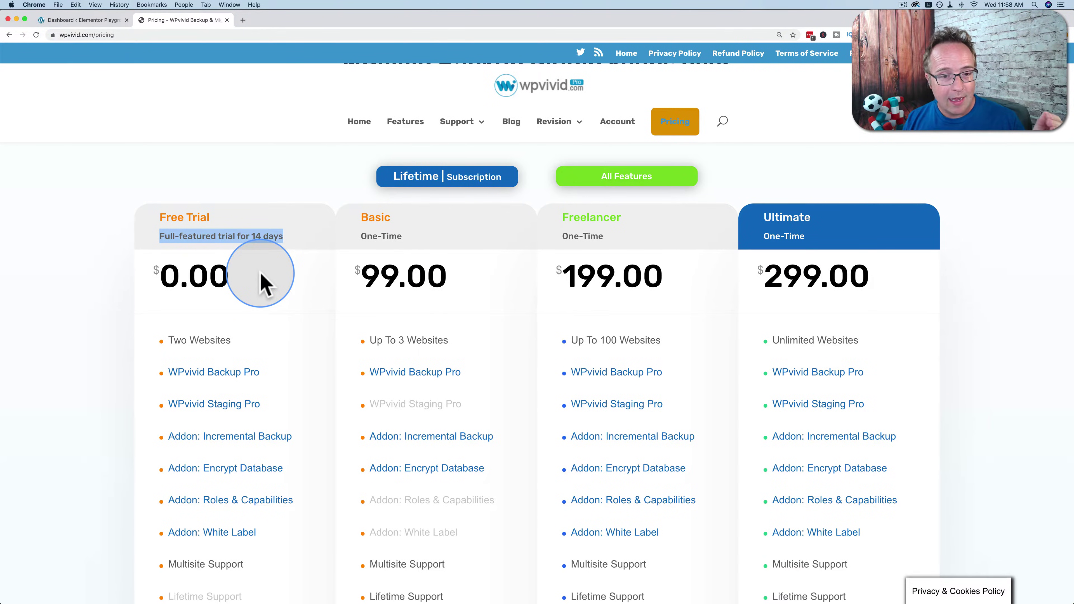
Search plugins for 'wpvivid', then install and activate Migrate & Backup – WPvivid Backup Plugin.
{"action": "left_click", "coordinate": [99, 20]}
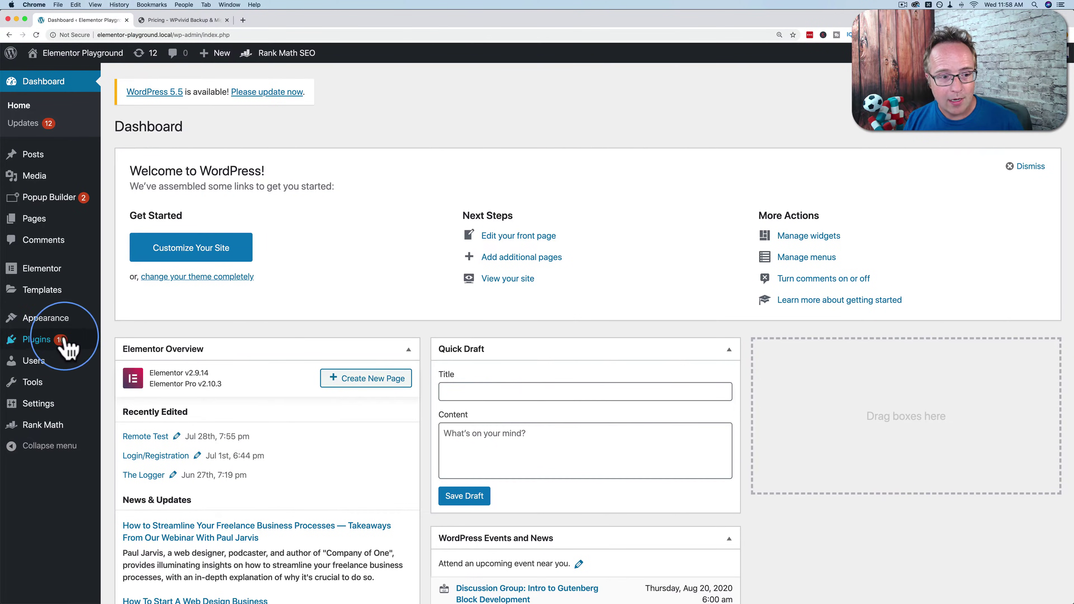
{"action": "mouse_move", "coordinate": [13, 347]}
{"action": "left_click", "coordinate": [124, 363]}
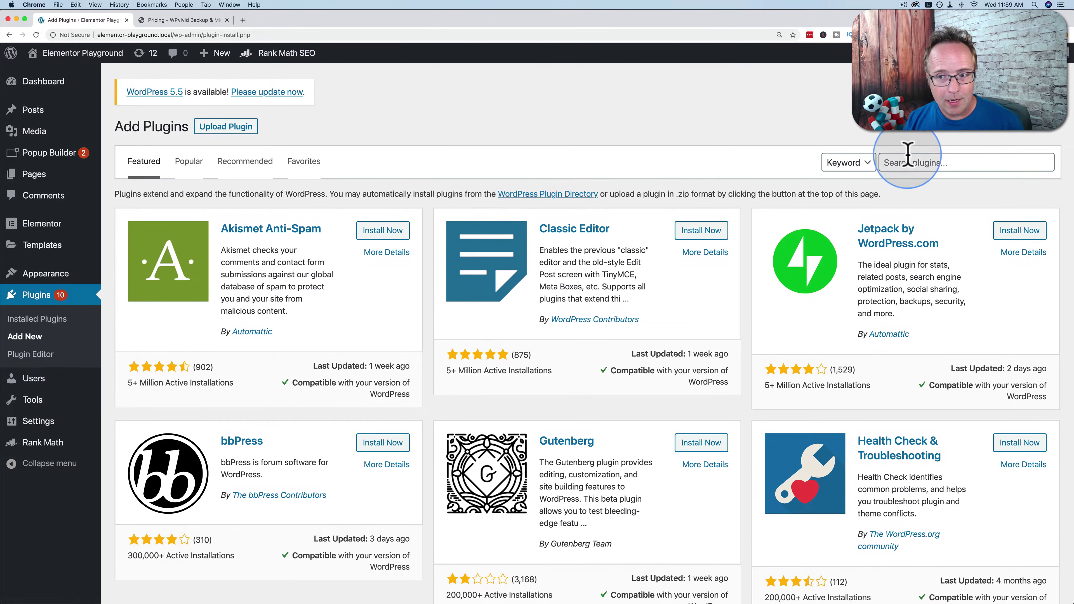
{"action": "left_click", "coordinate": [907, 161]}
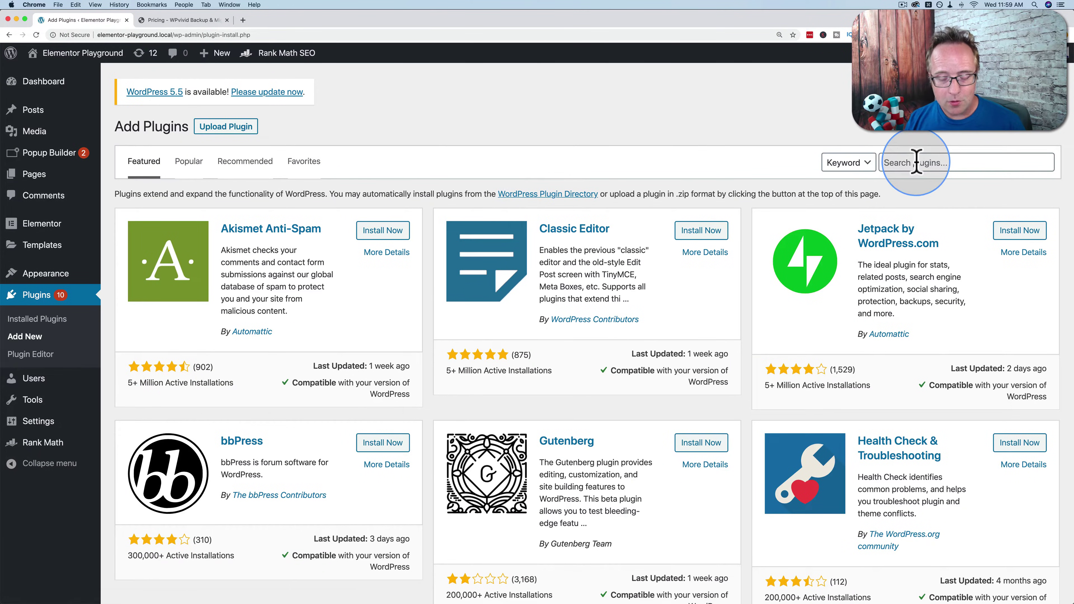
{"action": "type", "text": "wpvivid"}
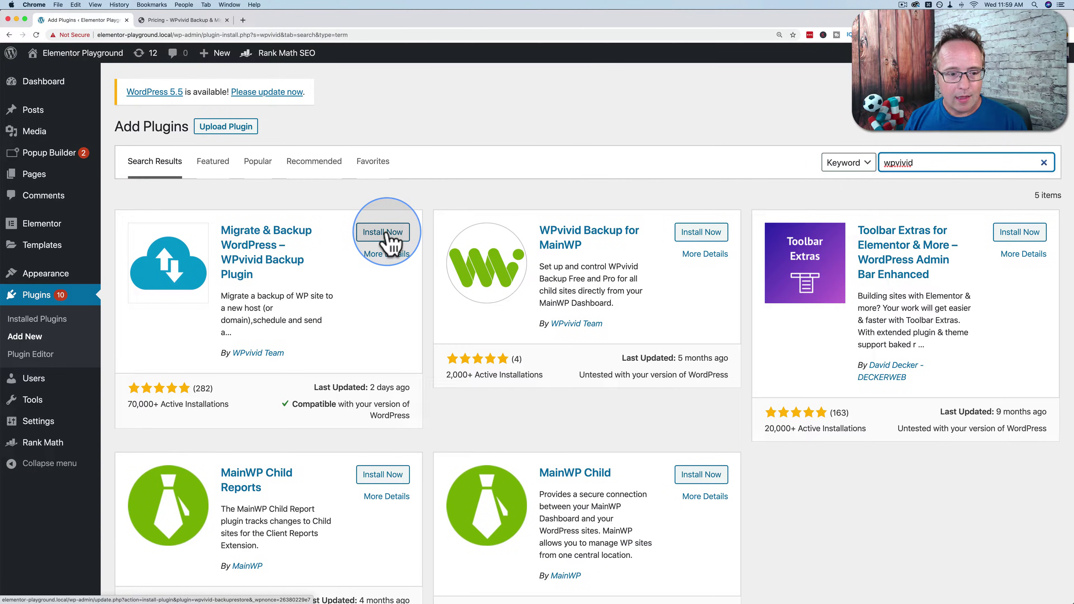
{"action": "left_click", "coordinate": [383, 233]}
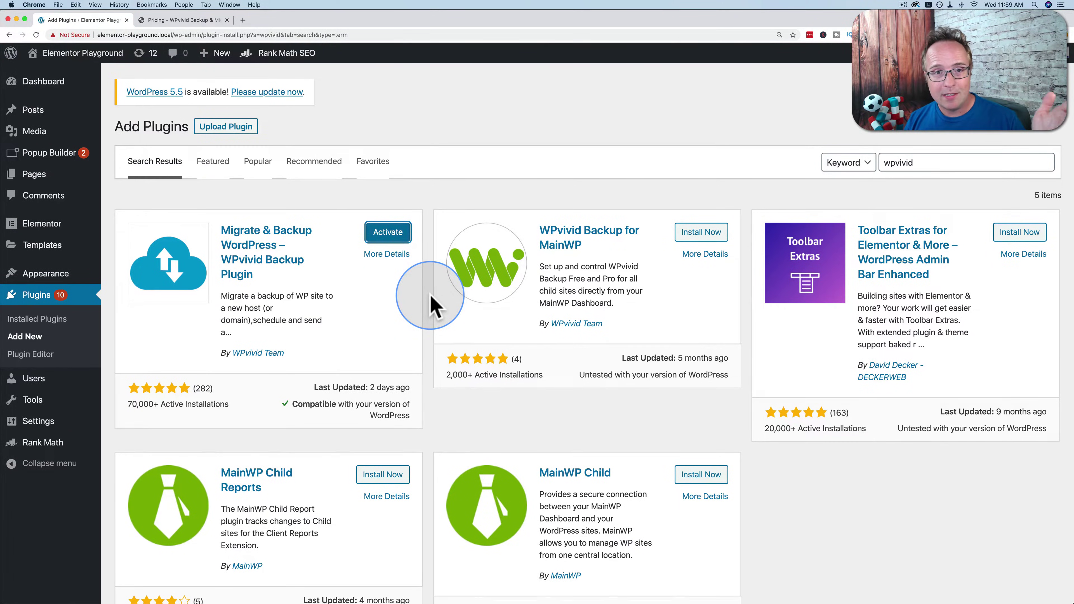
{"action": "left_click", "coordinate": [388, 237]}
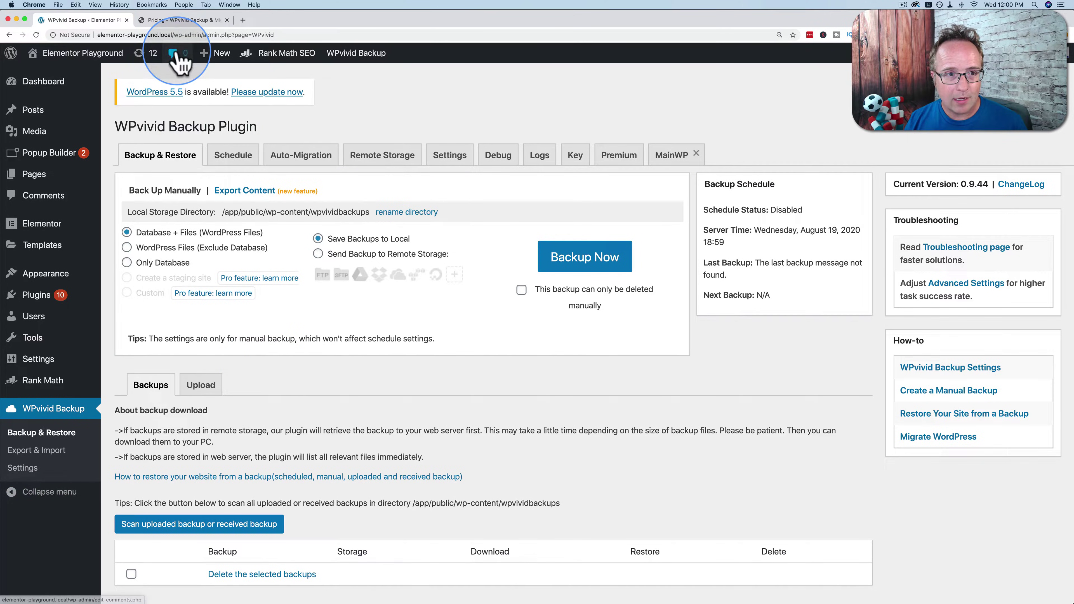
Download wpvivid-backup-pro.zip and wpvivid-staging.zip from the WPvivid account's Downloads page.
{"action": "left_click", "coordinate": [186, 20]}
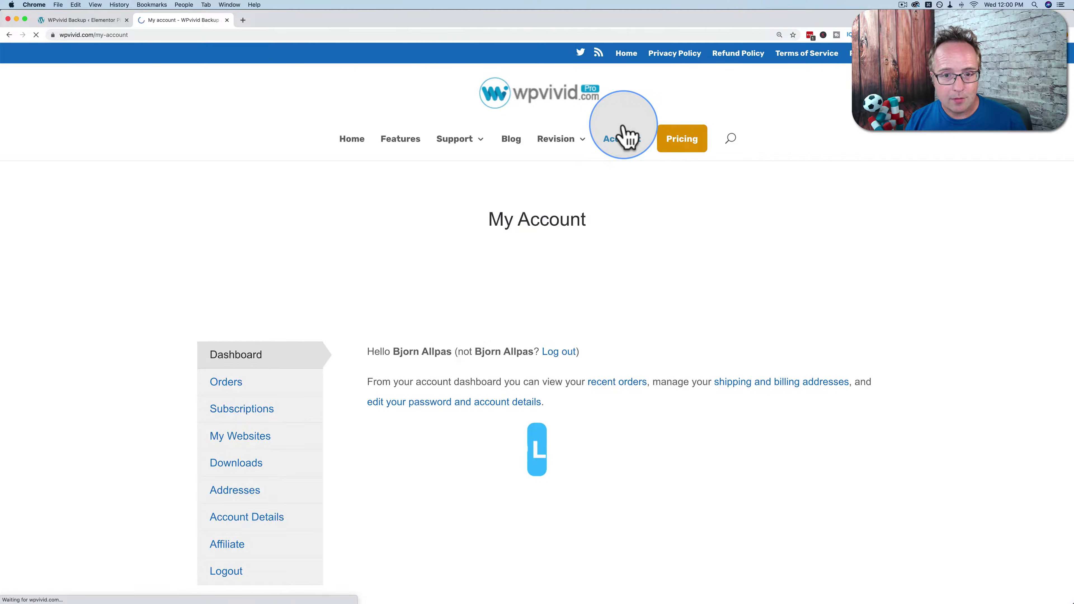
{"action": "scroll", "coordinate": [355, 295], "scroll_direction": "down", "scroll_amount": 3}
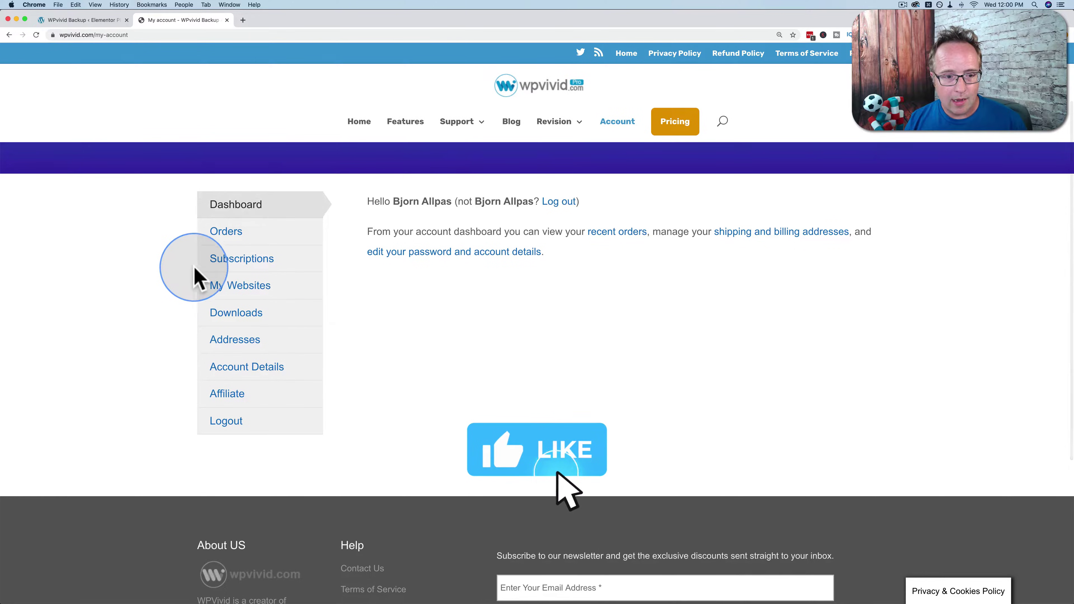
{"action": "left_click", "coordinate": [239, 317]}
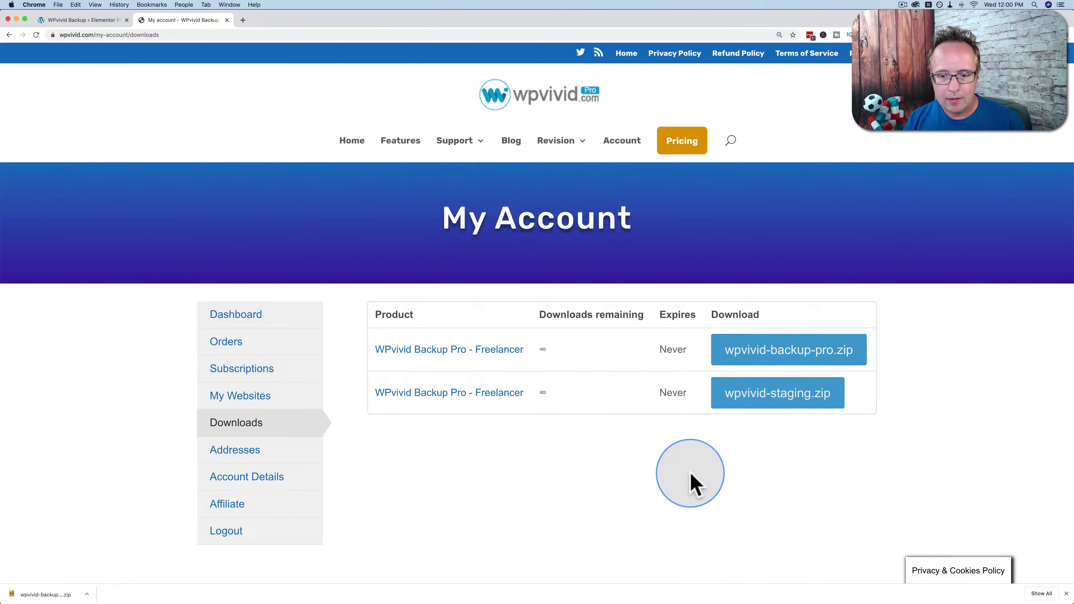
{"action": "left_click", "coordinate": [858, 356]}
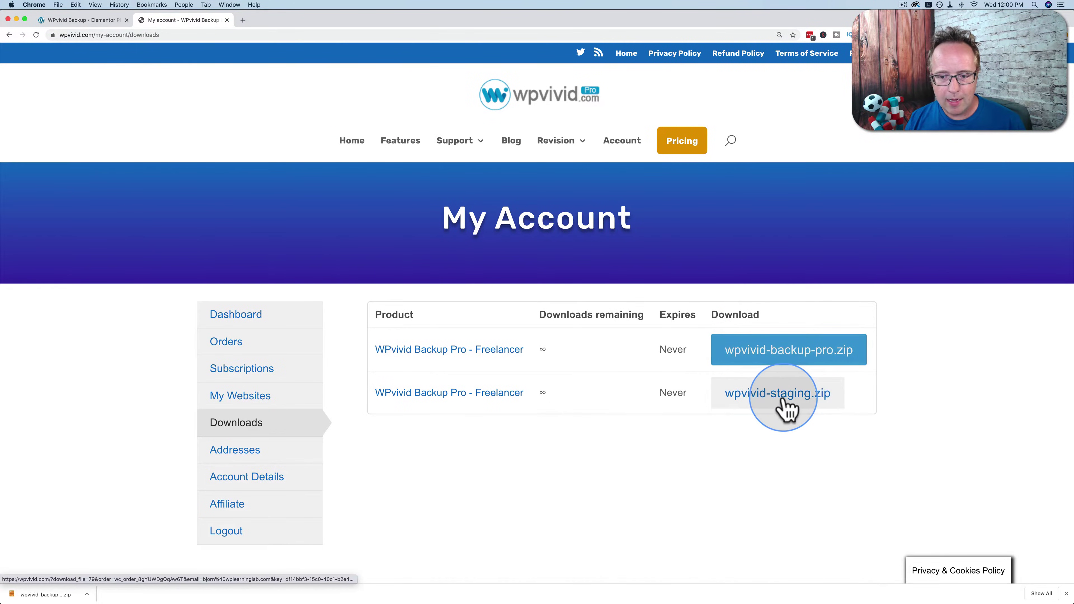
{"action": "left_click", "coordinate": [786, 409]}
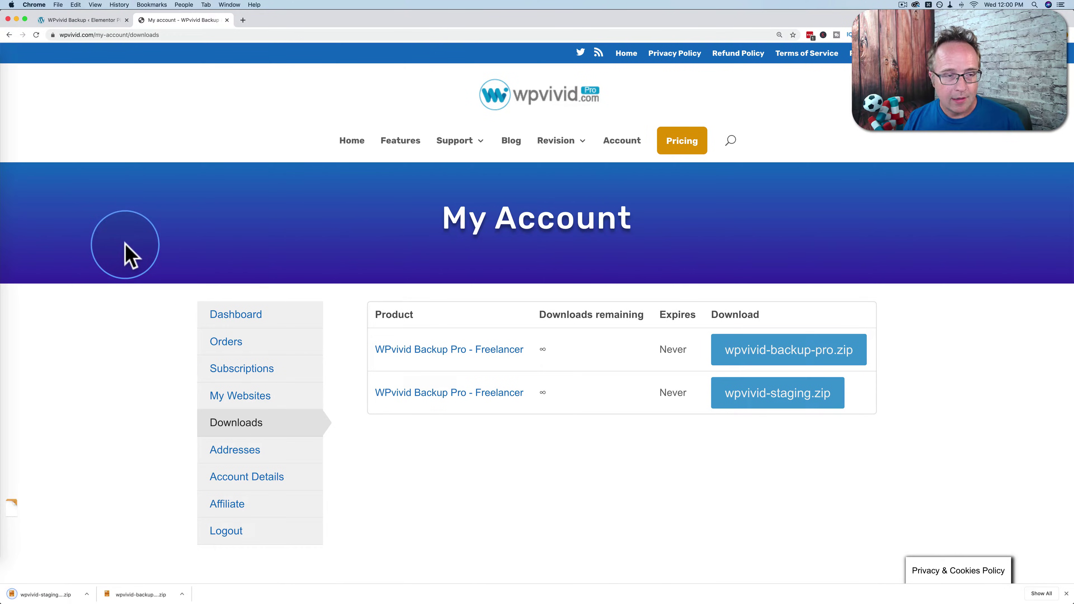
{"action": "left_click", "coordinate": [79, 20]}
Upload wpvivid-backup-pro.zip from Downloads as a plugin, install it and activate it.
{"action": "mouse_move", "coordinate": [48, 298]}
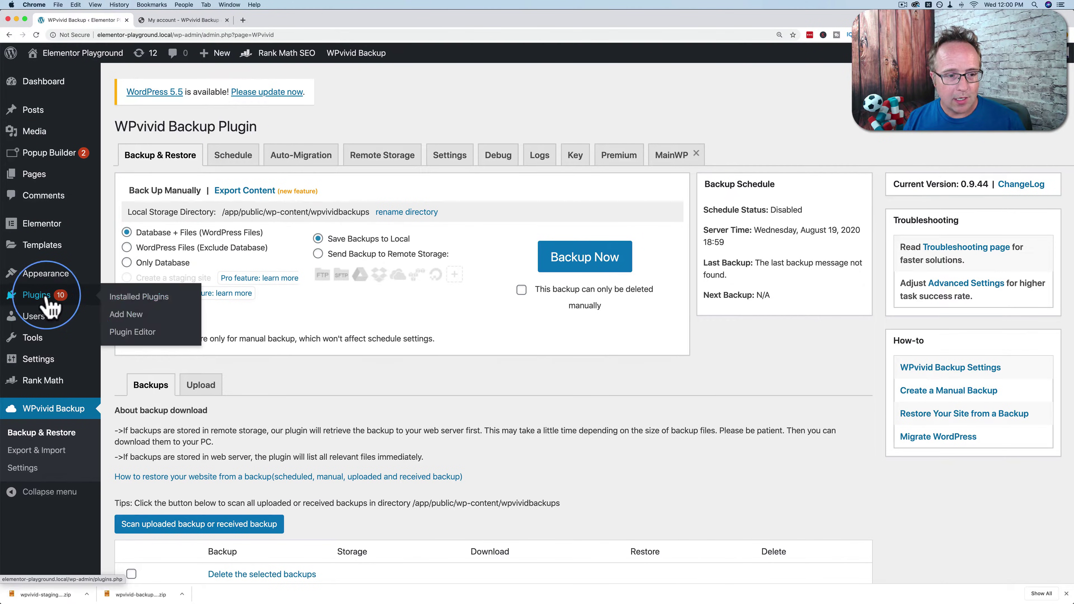
{"action": "left_click", "coordinate": [139, 320]}
{"action": "left_click", "coordinate": [226, 126]}
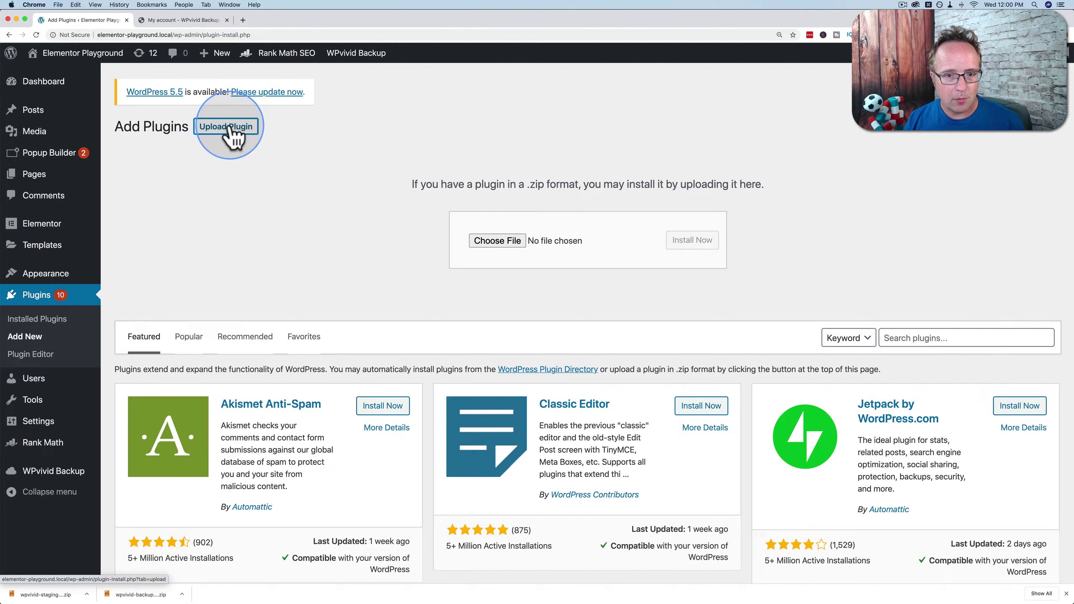
{"action": "left_click", "coordinate": [492, 241]}
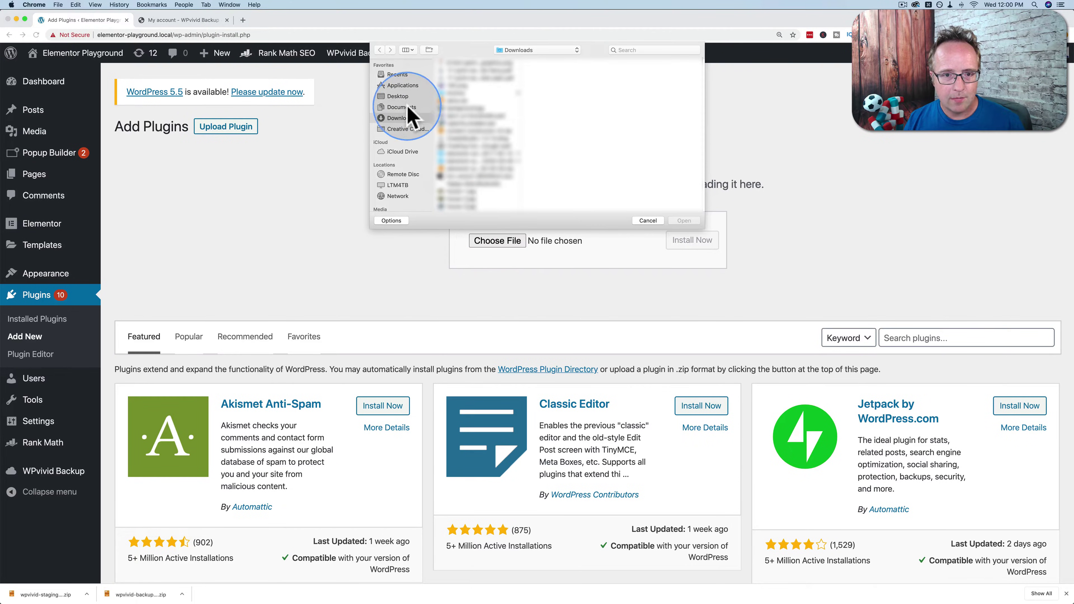
{"action": "scroll", "coordinate": [518, 182], "scroll_direction": "down", "scroll_amount": 5}
{"action": "left_click", "coordinate": [482, 182]}
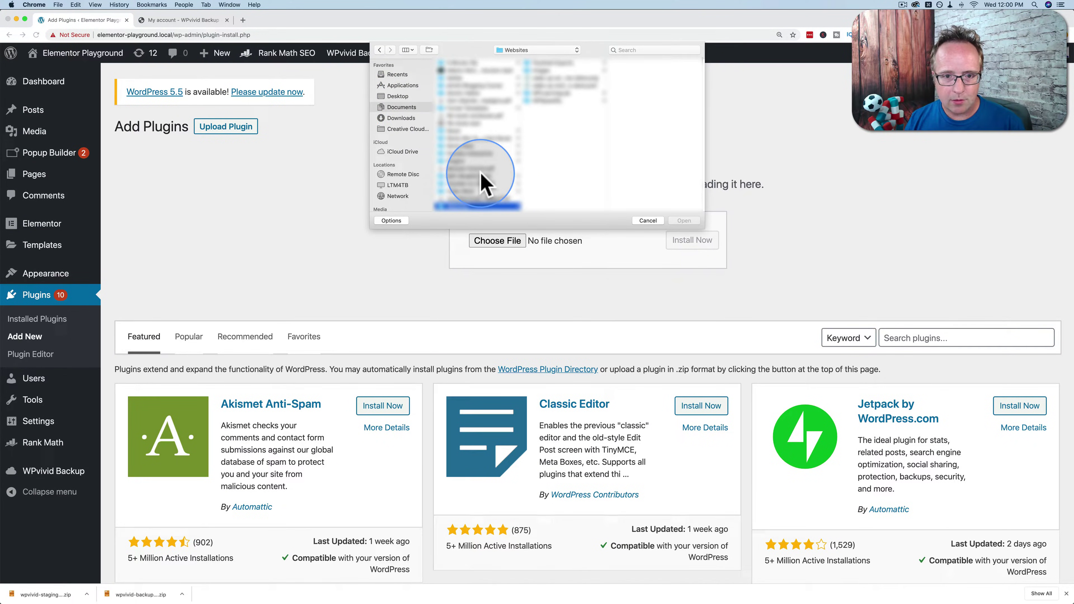
{"action": "left_click", "coordinate": [400, 118]}
{"action": "left_click", "coordinate": [470, 169]}
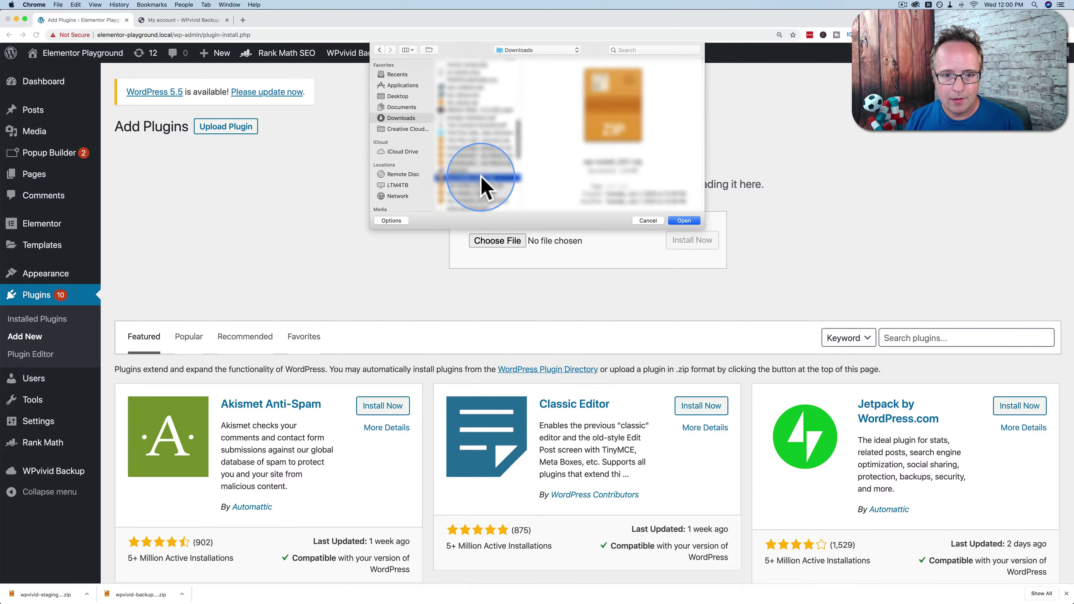
{"action": "scroll", "coordinate": [473, 182], "scroll_direction": "down", "scroll_amount": 2}
{"action": "scroll", "coordinate": [465, 188], "scroll_direction": "down", "scroll_amount": 1}
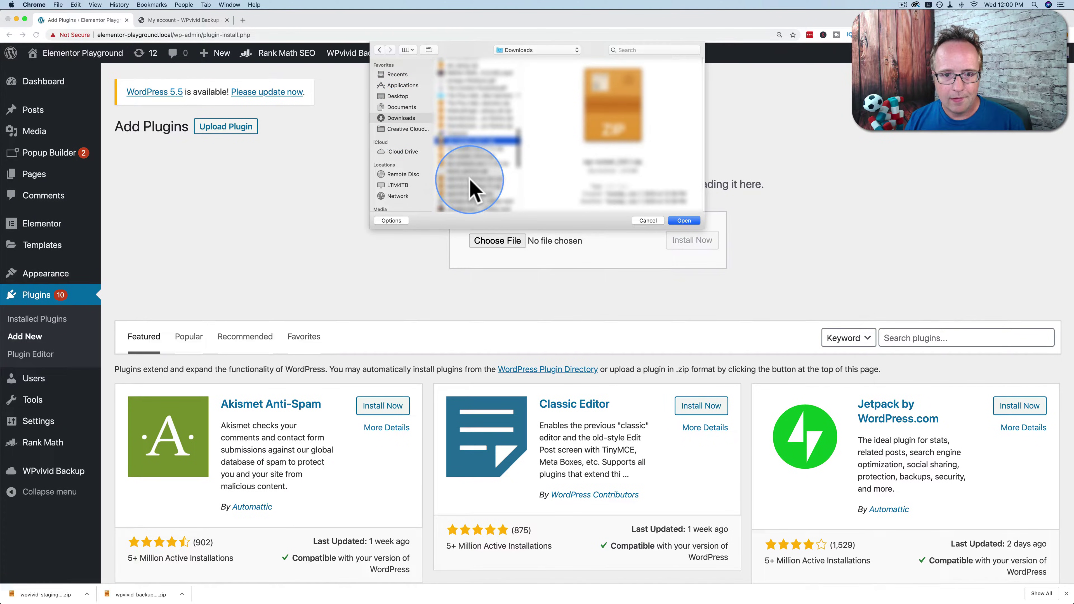
{"action": "double_click", "coordinate": [470, 181]}
{"action": "left_click", "coordinate": [688, 242]}
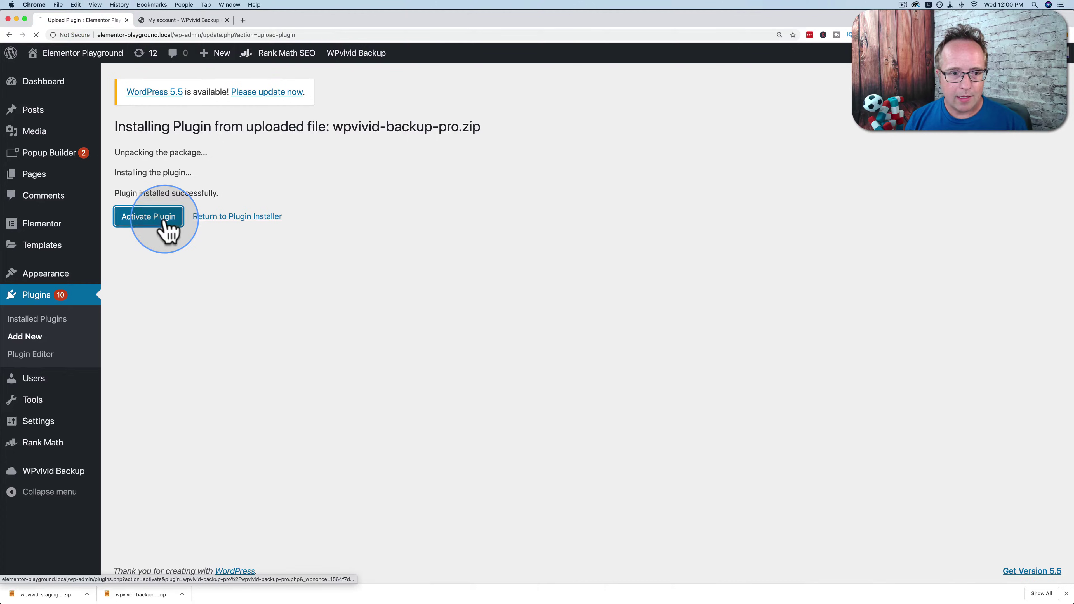
{"action": "left_click", "coordinate": [160, 220]}
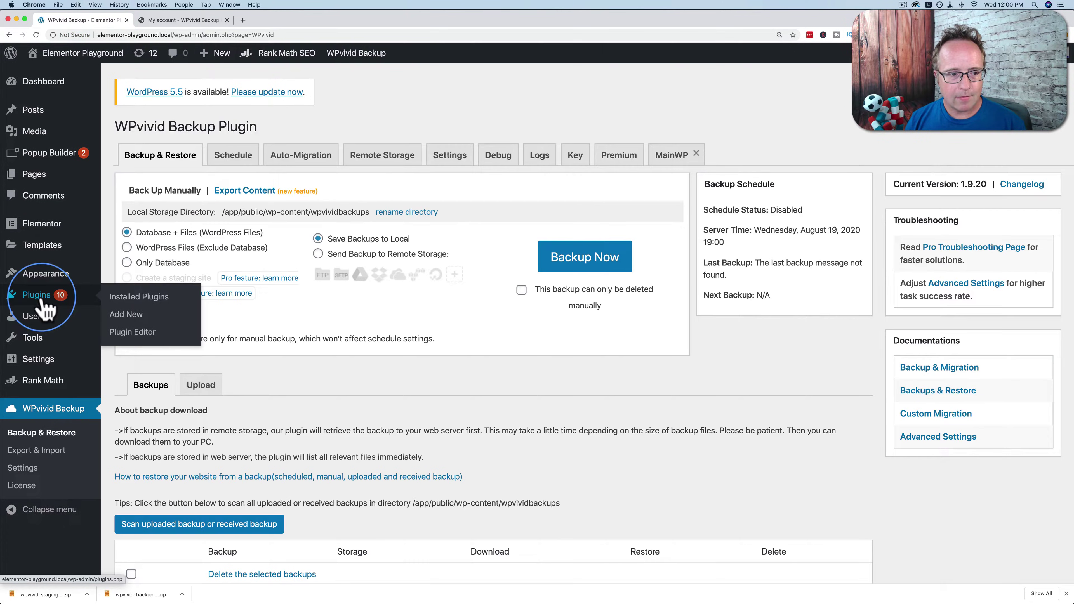
Upload wpvivid-staging.zip as a plugin, install it and activate it.
{"action": "left_click", "coordinate": [140, 316]}
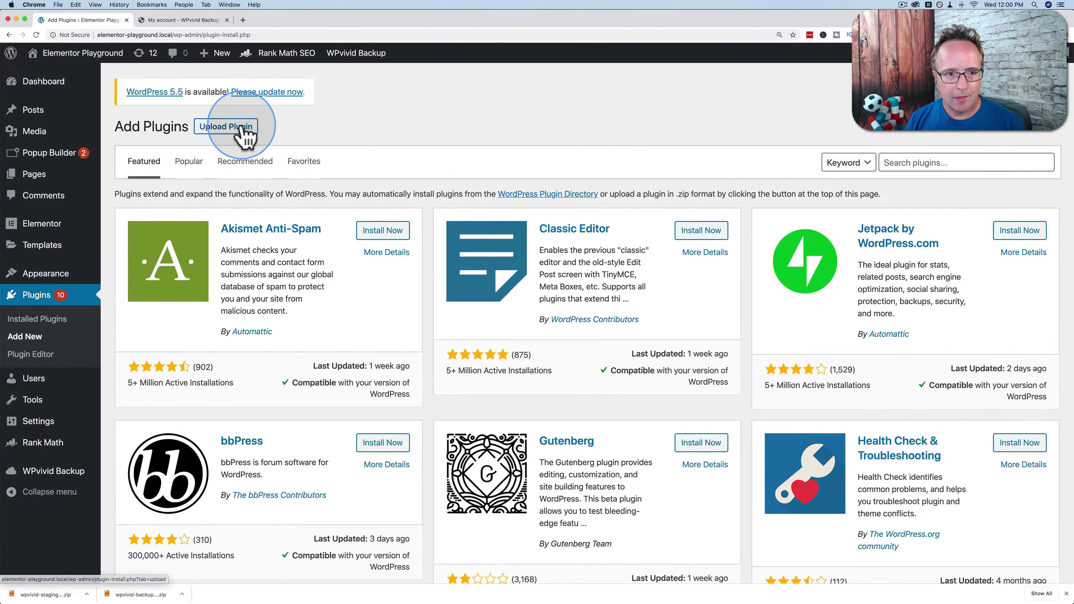
{"action": "left_click", "coordinate": [240, 127]}
{"action": "left_click", "coordinate": [496, 241]}
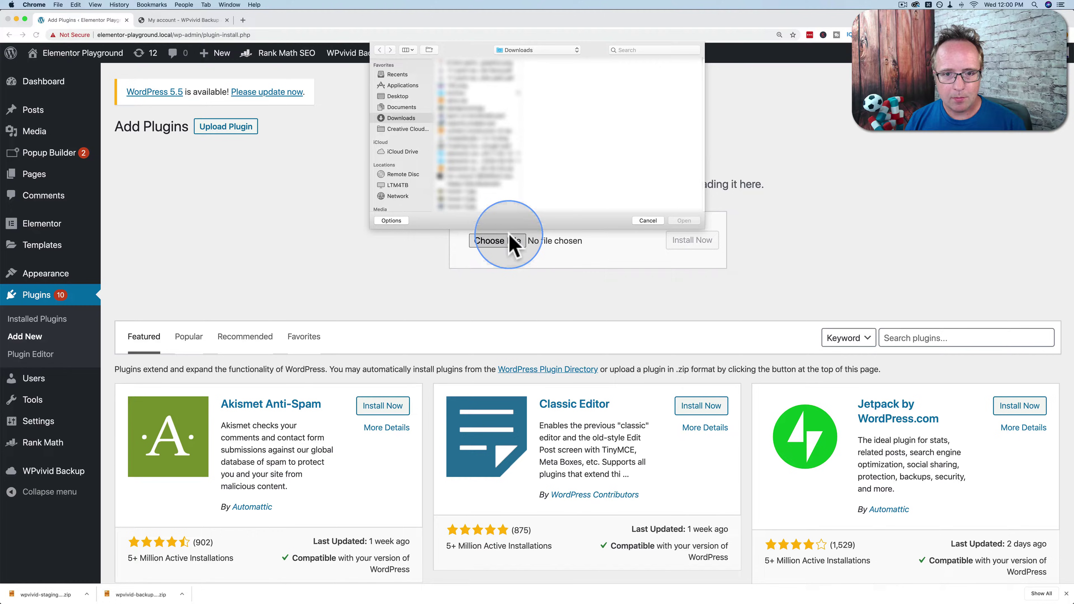
{"action": "left_click", "coordinate": [480, 165]}
{"action": "scroll", "coordinate": [465, 199], "scroll_direction": "down", "scroll_amount": 3}
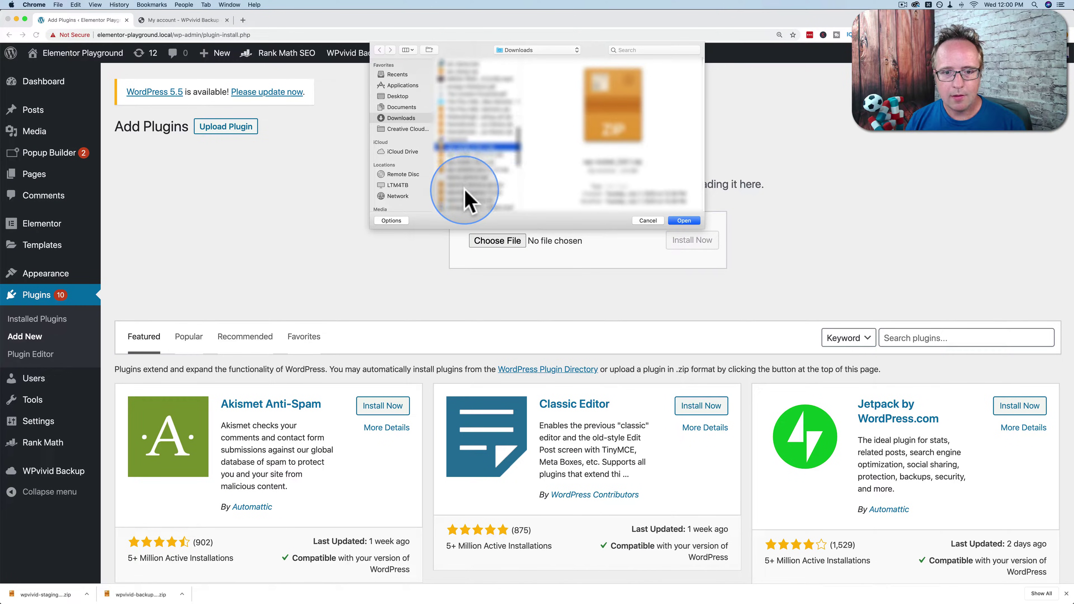
{"action": "double_click", "coordinate": [459, 193]}
{"action": "left_click", "coordinate": [690, 243]}
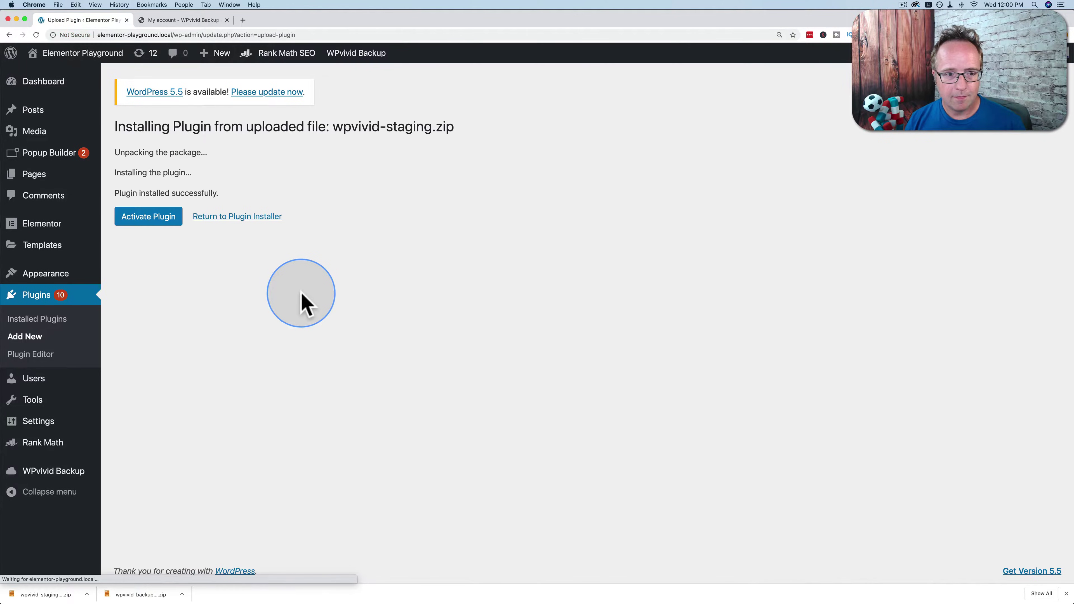
{"action": "left_click", "coordinate": [163, 227]}
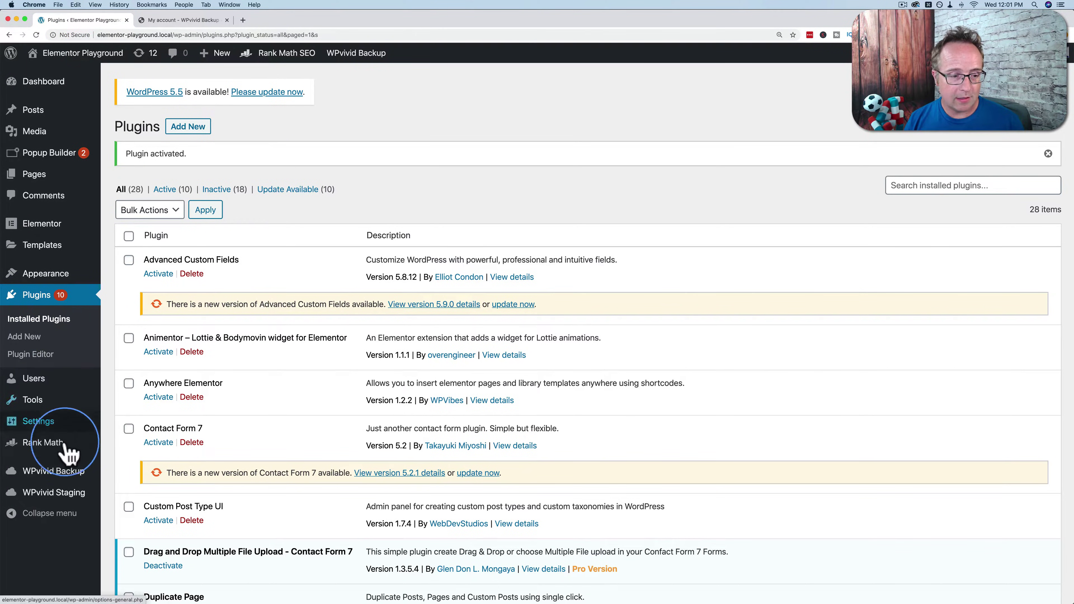
Activate the WPvivid Backup Pro licence with the wpvivid.com account email and password.
{"action": "left_click", "coordinate": [53, 474]}
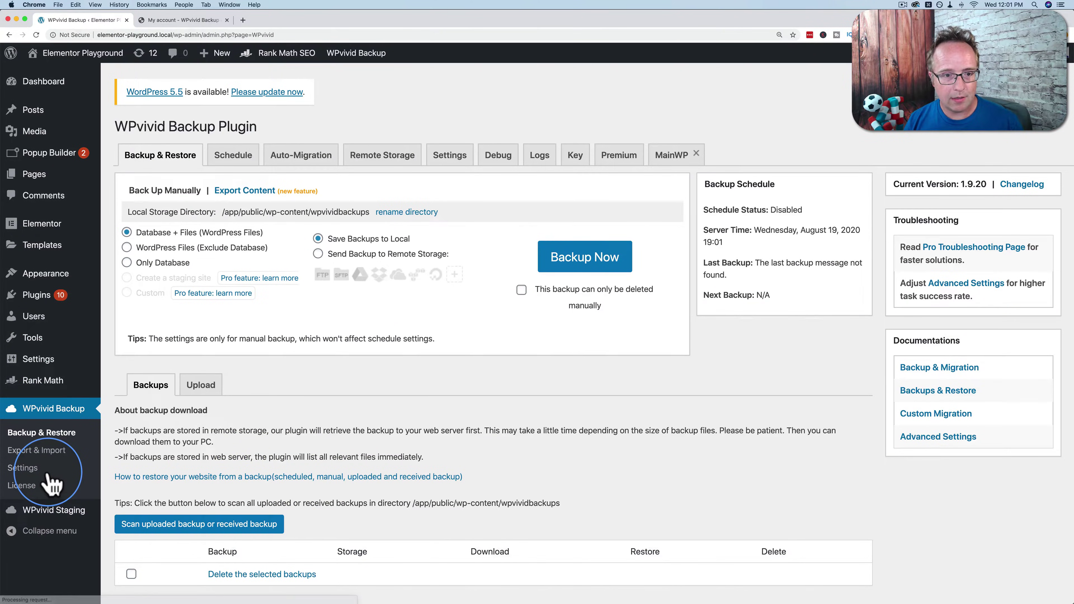
{"action": "left_click", "coordinate": [26, 490]}
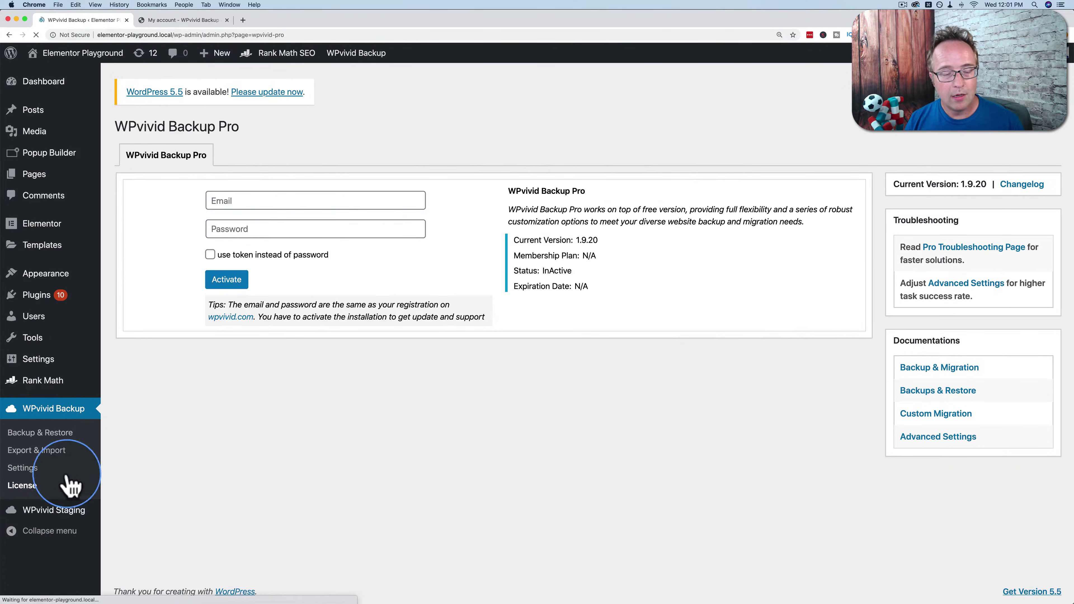
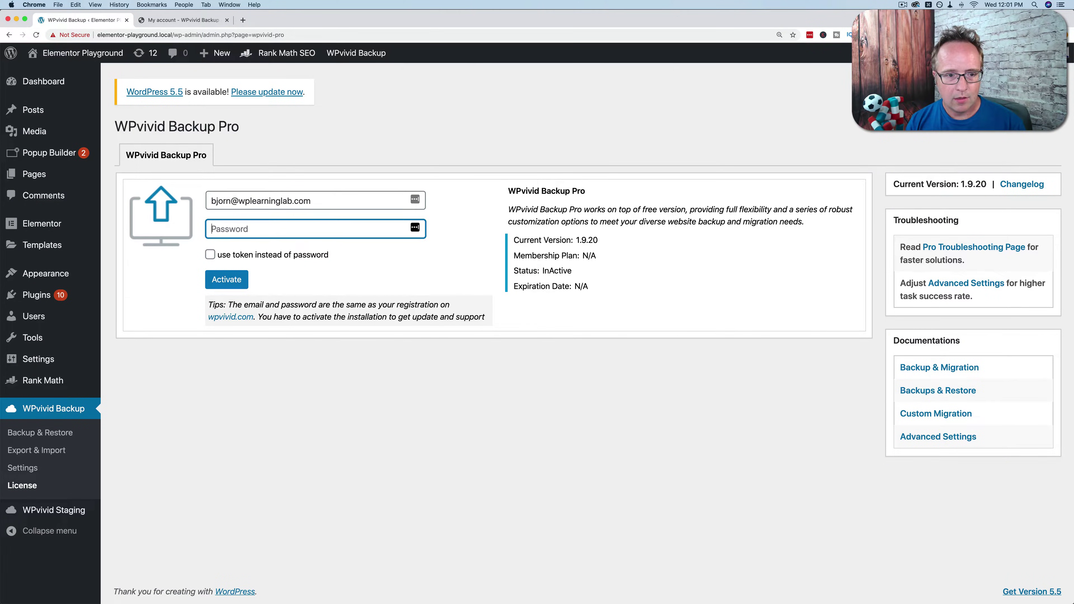
{"action": "left_click", "coordinate": [220, 281]}
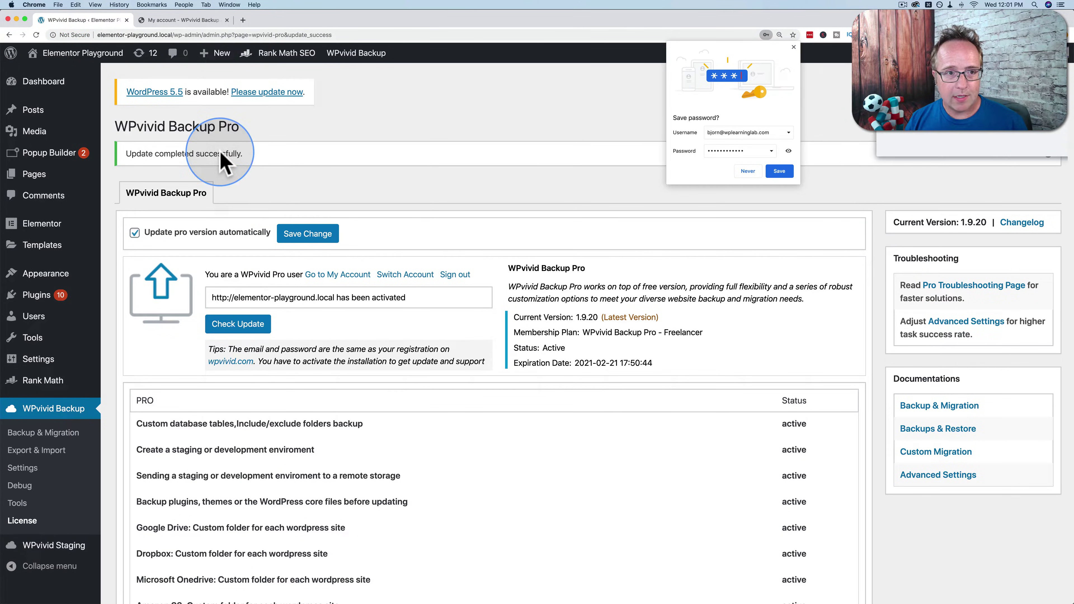
{"action": "left_click", "coordinate": [186, 19]}
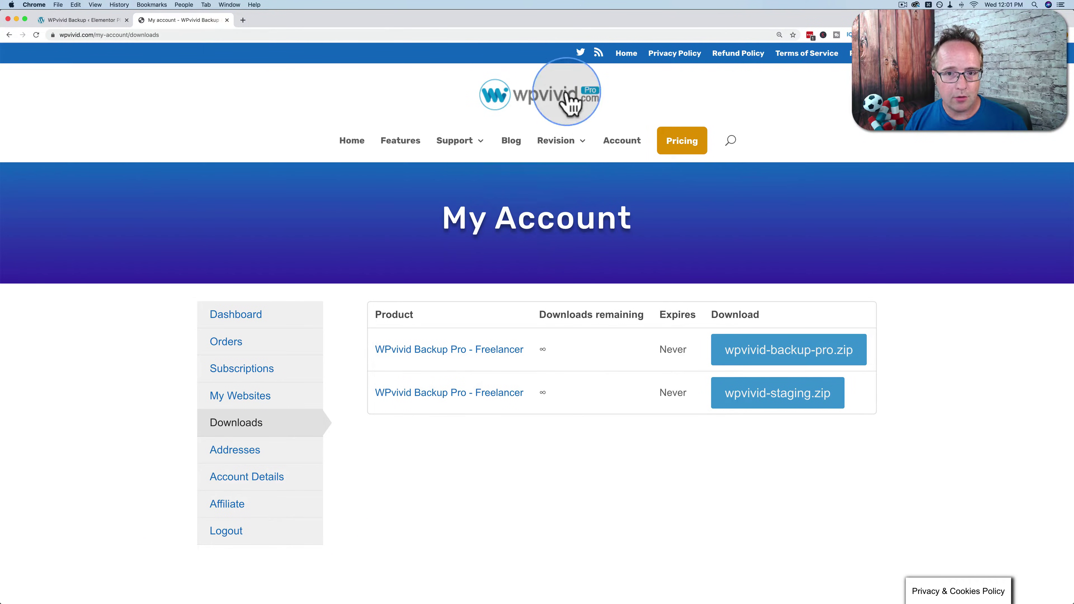
{"action": "left_click", "coordinate": [101, 20]}
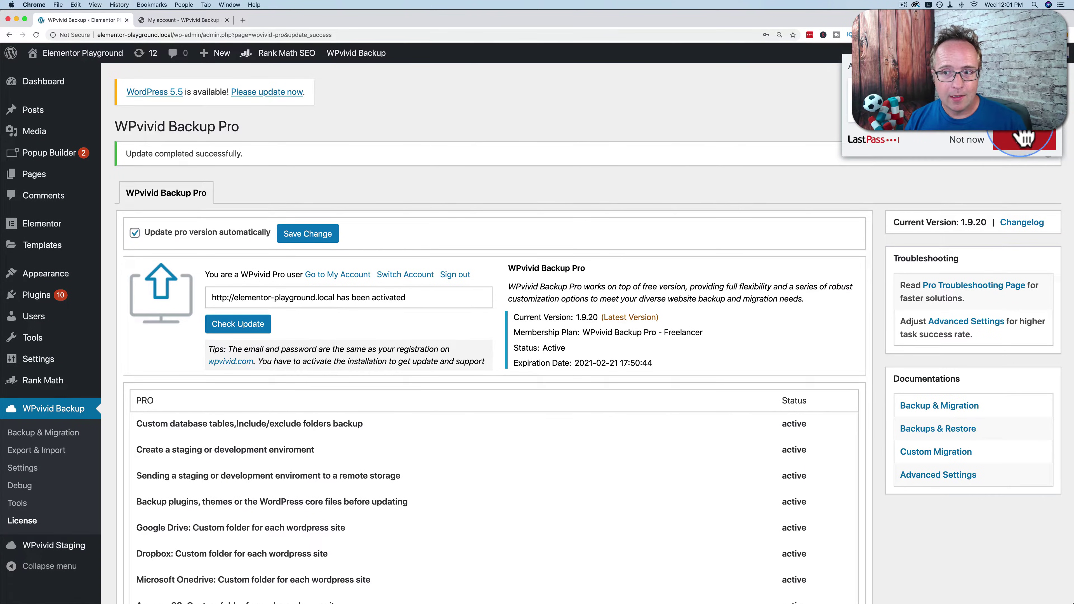
{"action": "left_click", "coordinate": [980, 150]}
{"action": "scroll", "coordinate": [364, 230], "scroll_direction": "down", "scroll_amount": 2}
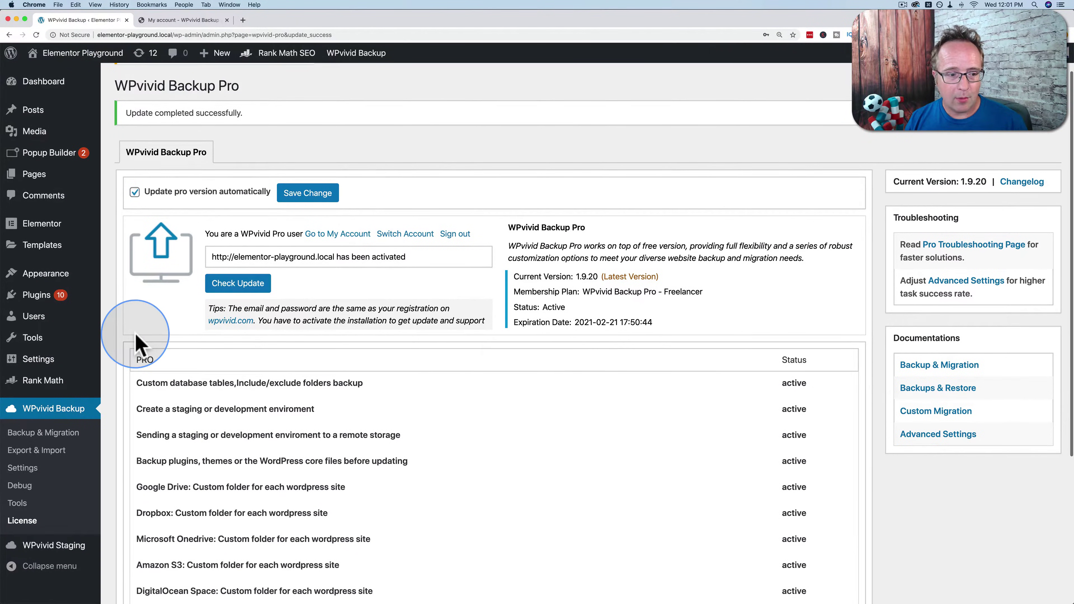
{"action": "scroll", "coordinate": [140, 343], "scroll_direction": "down", "scroll_amount": 2}
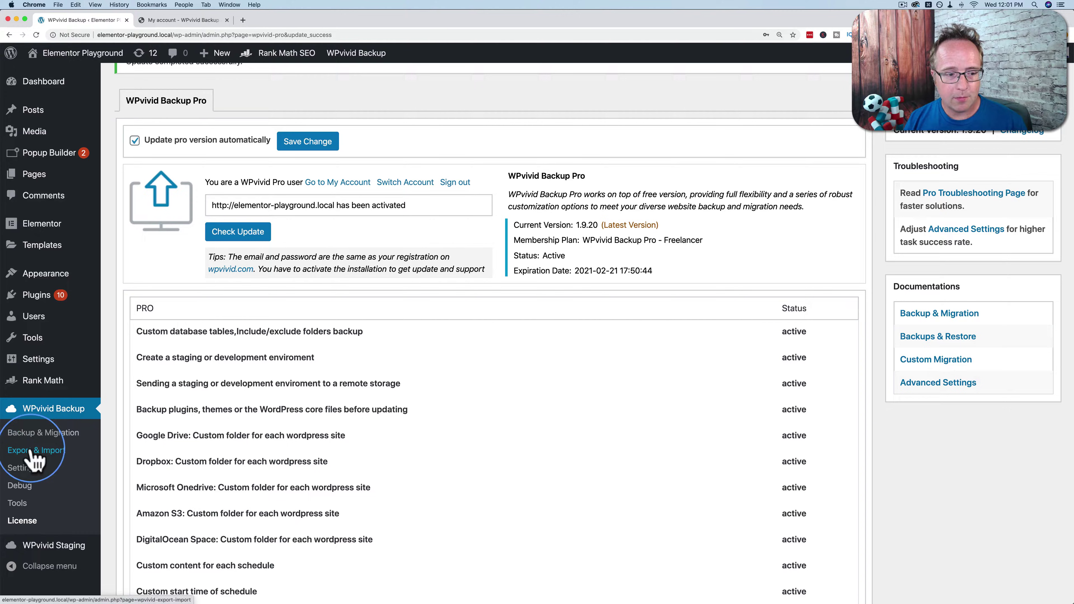
On WPvivid's Backup & Migration page, choose 'send it to remote storage' for the manual backup.
{"action": "left_click", "coordinate": [63, 432]}
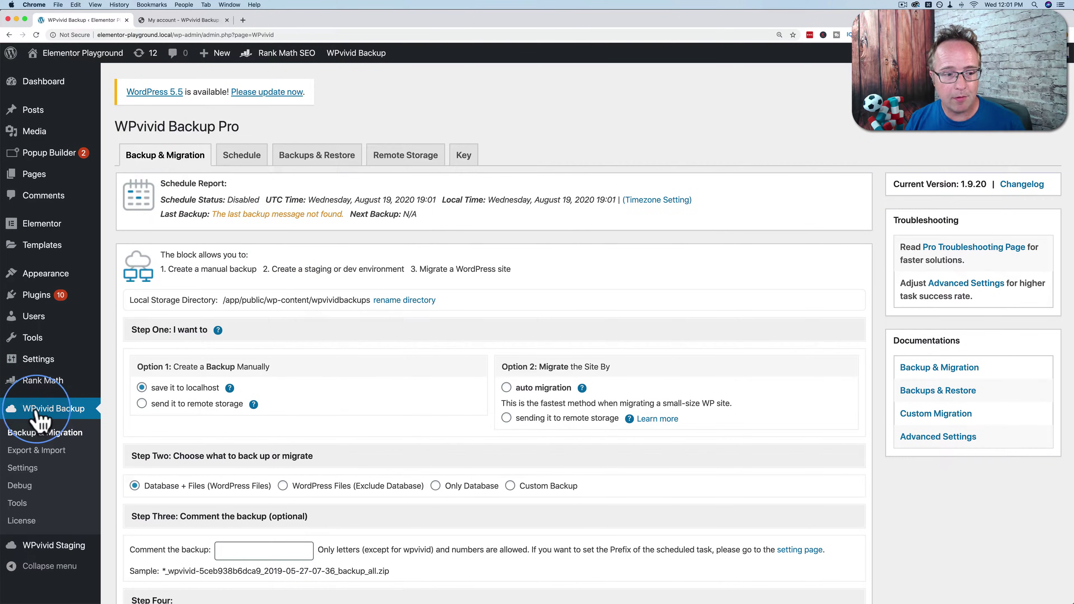
{"action": "scroll", "coordinate": [205, 190], "scroll_direction": "down", "scroll_amount": 2}
{"action": "scroll", "coordinate": [204, 190], "scroll_direction": "down", "scroll_amount": 5}
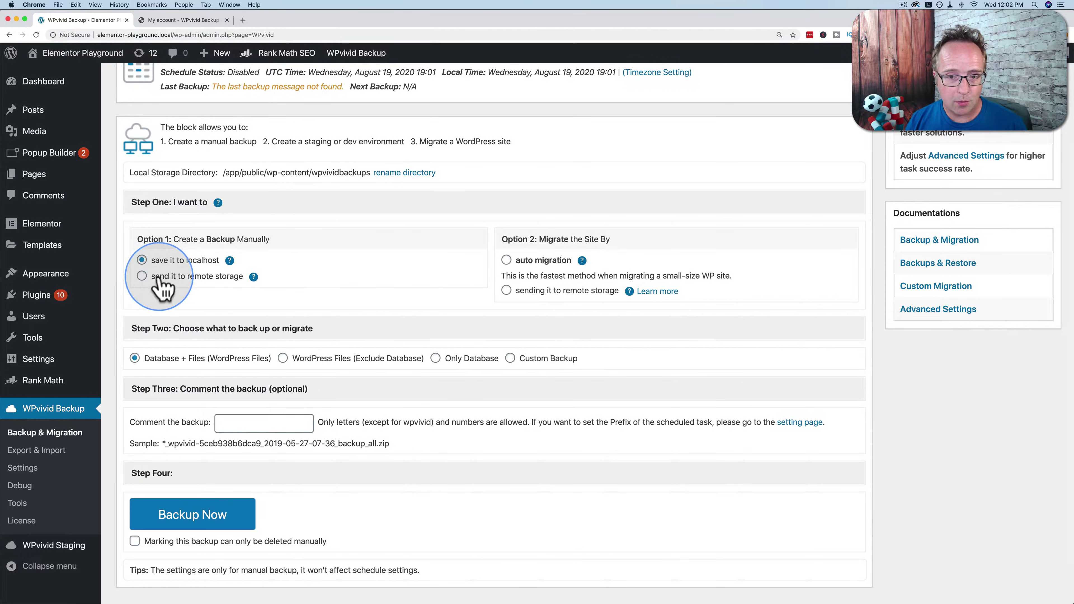
{"action": "left_click", "coordinate": [142, 276]}
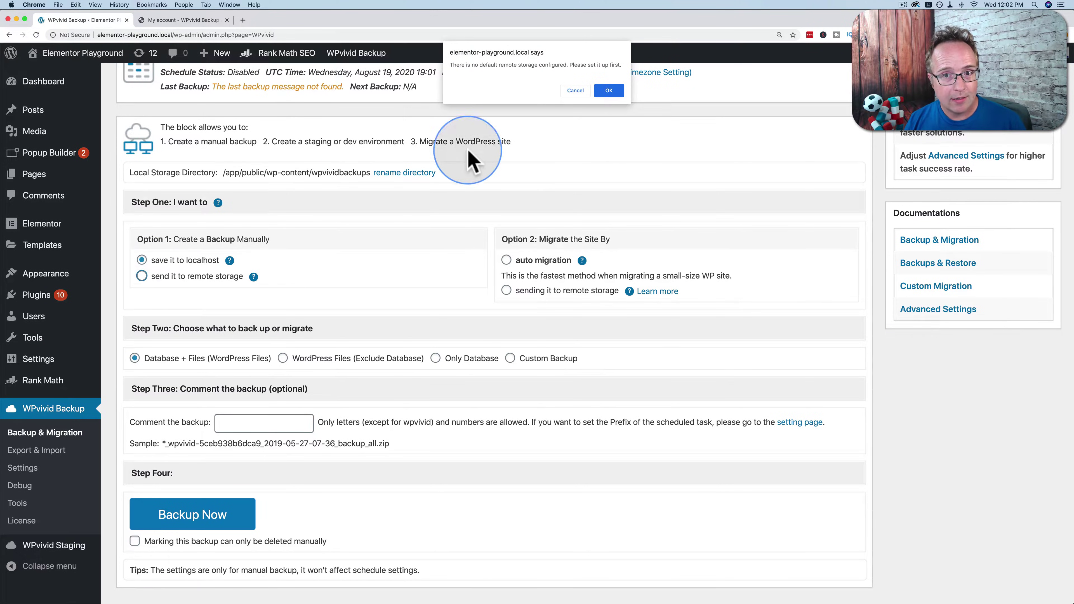
Accept the alert and enter Google Drive alias GoogleDrive with root folder wpvividbackuppro.
{"action": "left_click", "coordinate": [607, 91]}
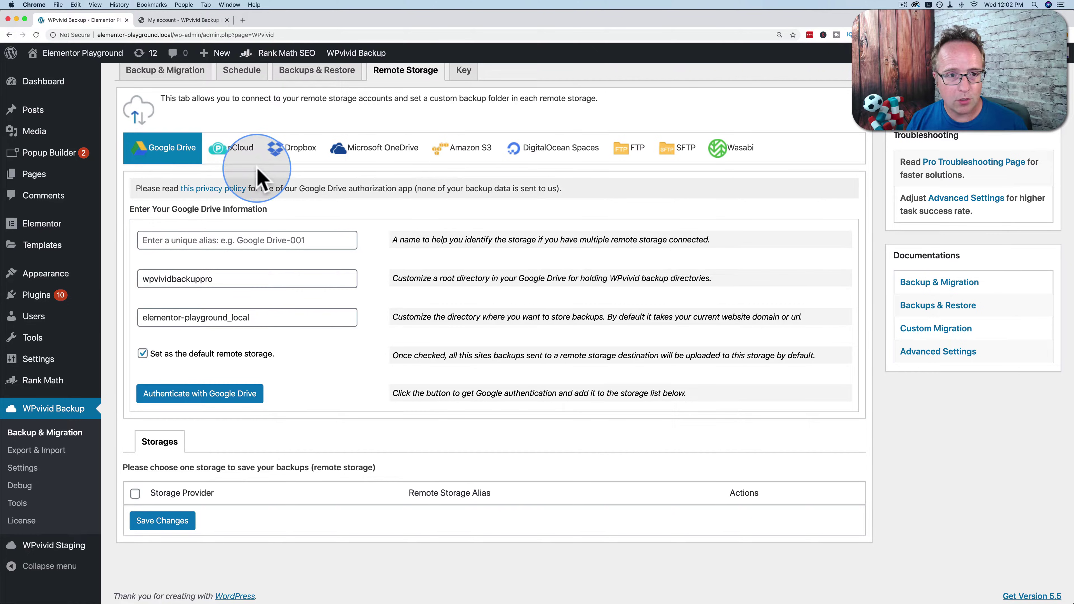
{"action": "scroll", "coordinate": [296, 126], "scroll_direction": "up", "scroll_amount": 2}
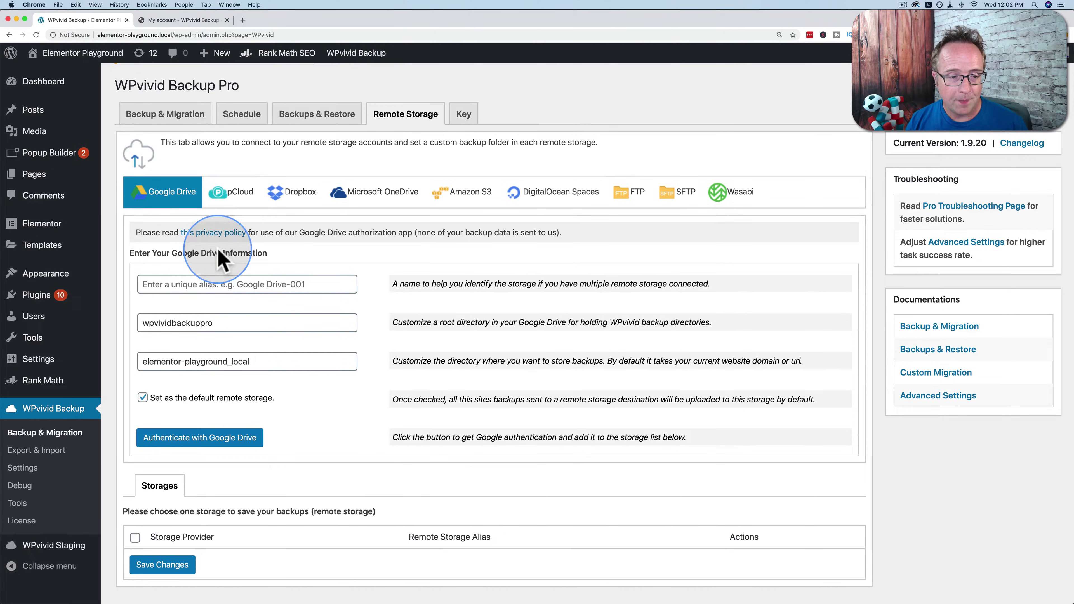
{"action": "type", "text": "GoogleDrive"}
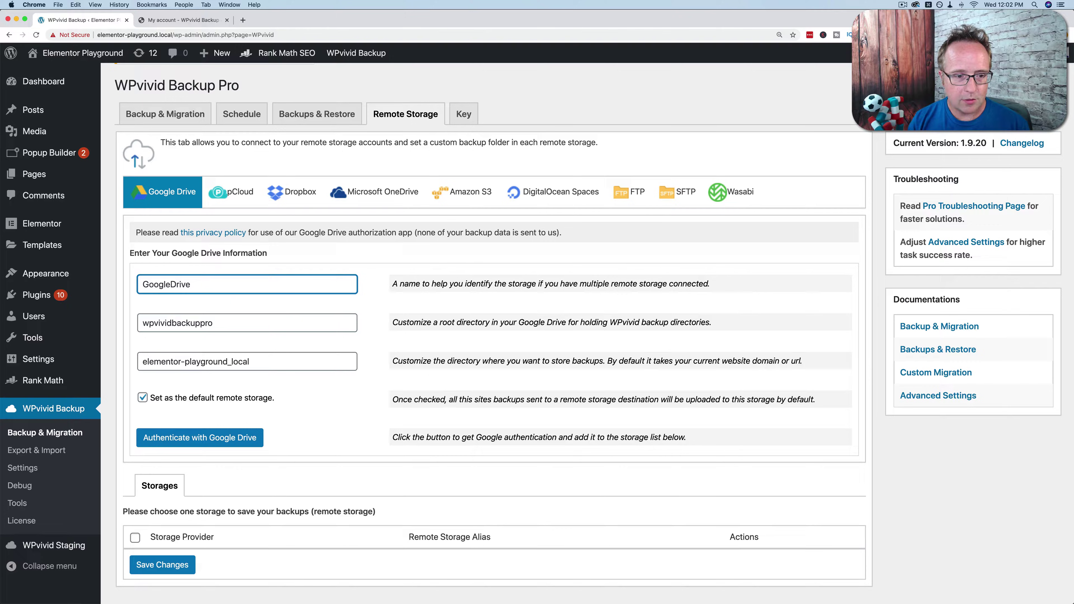
{"action": "left_click", "coordinate": [172, 288]}
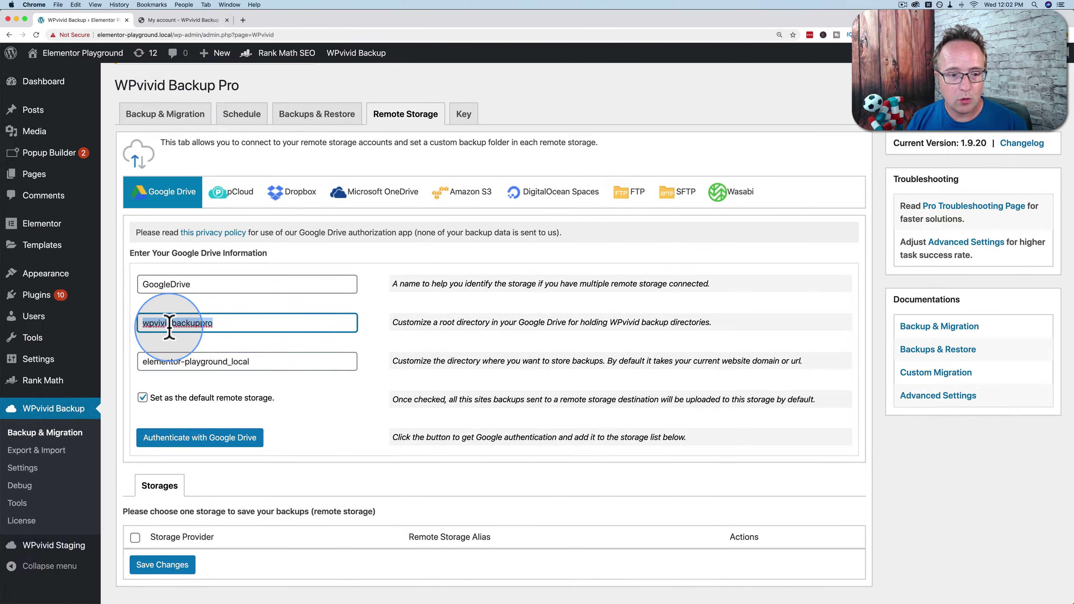
{"action": "left_click", "coordinate": [170, 322]}
{"action": "key", "text": "BackSpace"}
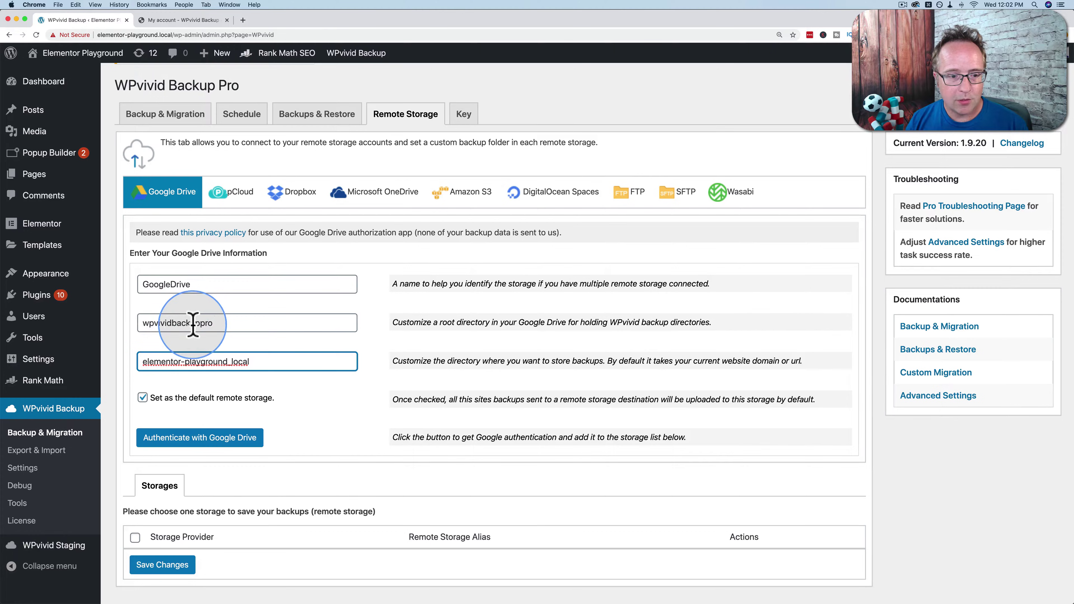
{"action": "left_click_drag", "start_coordinate": [213, 325], "coordinate": [271, 359]}
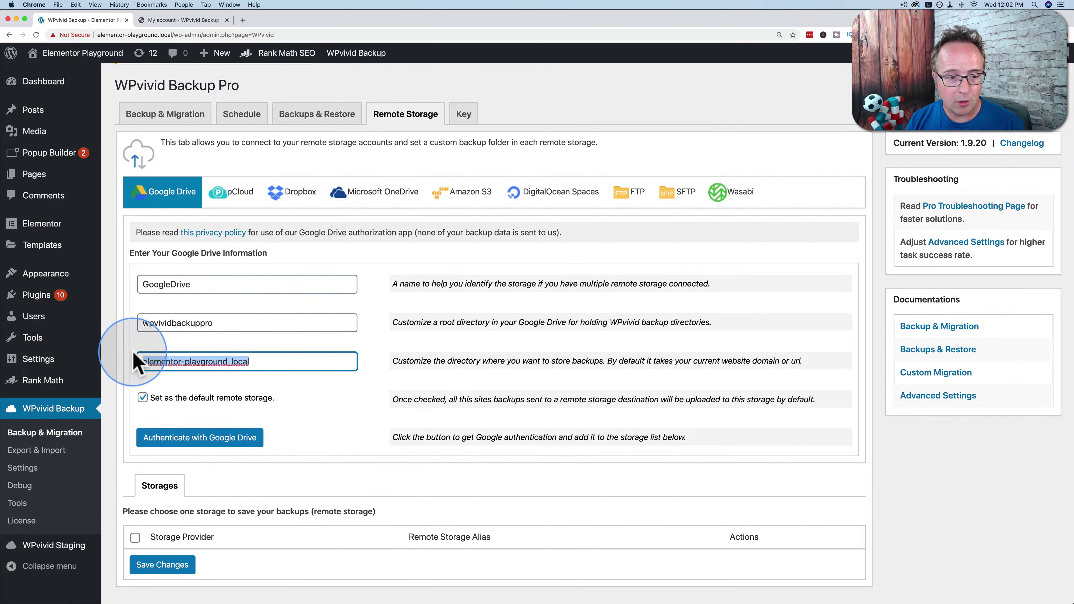
{"action": "left_click_drag", "start_coordinate": [215, 324], "coordinate": [143, 319]}
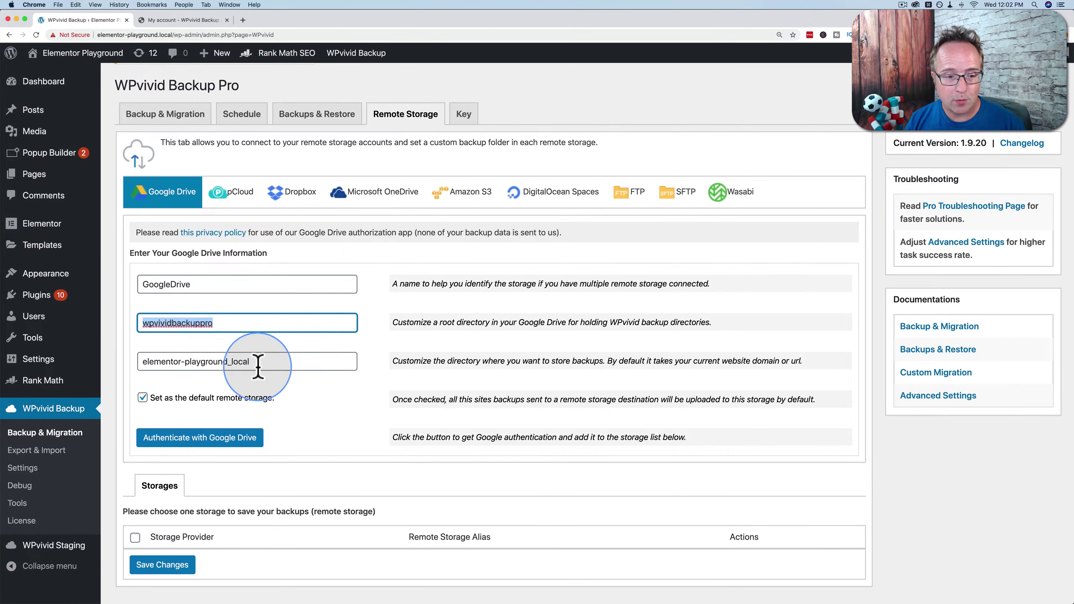
{"action": "left_click_drag", "start_coordinate": [258, 363], "coordinate": [141, 363]}
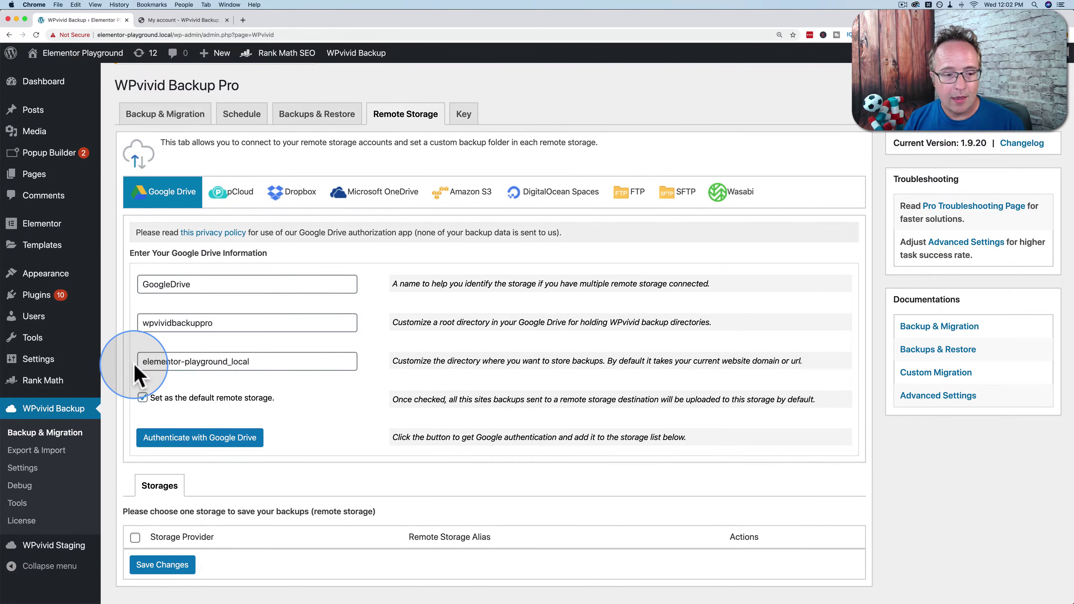
{"action": "scroll", "coordinate": [139, 375], "scroll_direction": "down", "scroll_amount": 2}
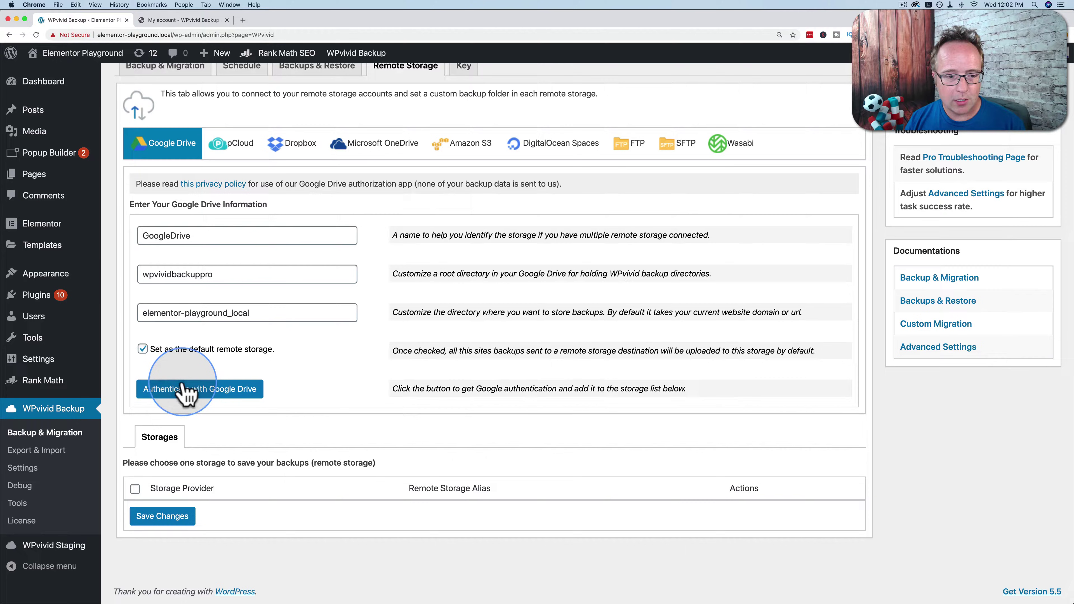
Authenticate with Google Drive by choosing the Google account and allowing WPvivid access.
{"action": "left_click", "coordinate": [185, 396]}
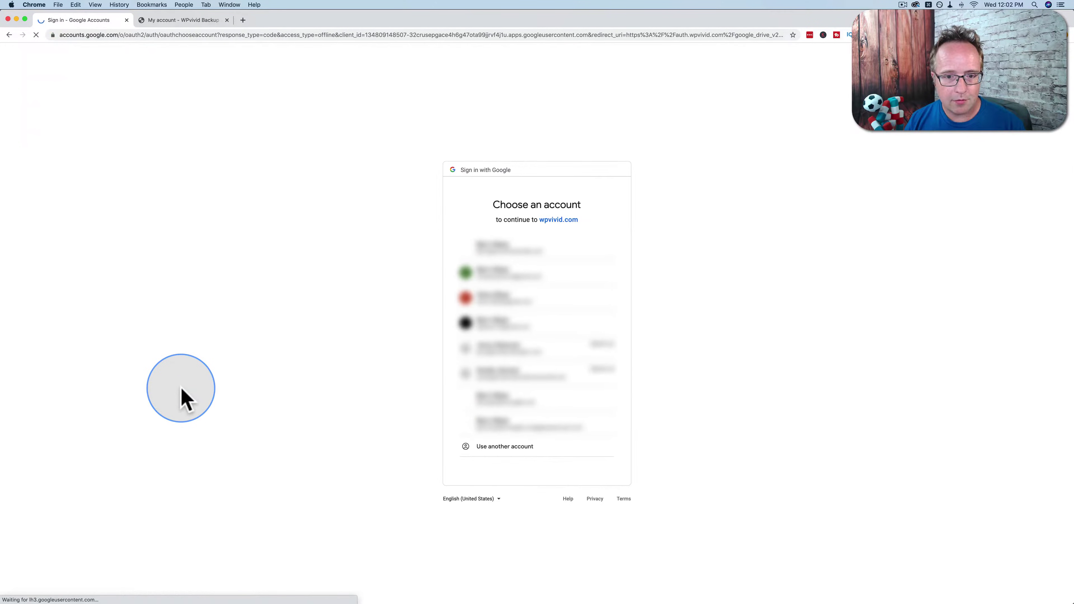
{"action": "left_click", "coordinate": [525, 250]}
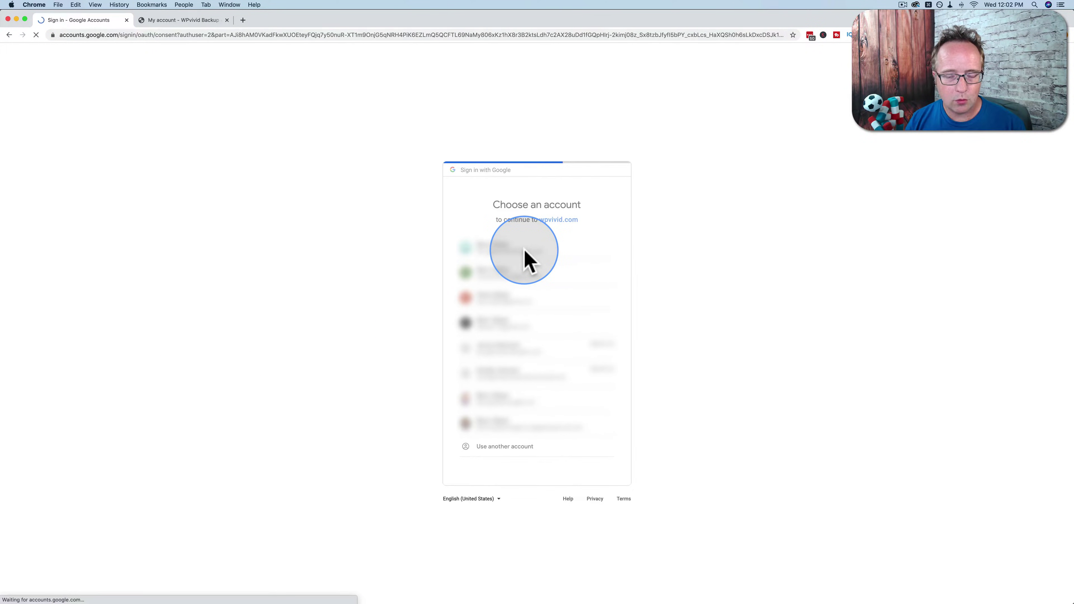
{"action": "left_click", "coordinate": [594, 409]}
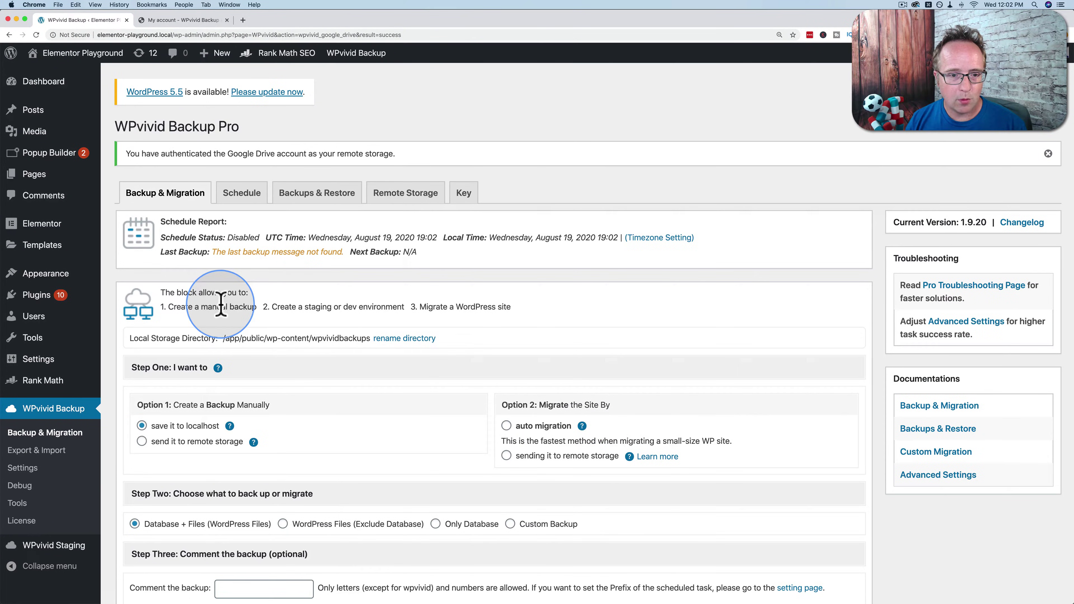
Check that Google Drive appears in the Remote Storage storages table, then return to Backup & Migration.
{"action": "left_click", "coordinate": [401, 196]}
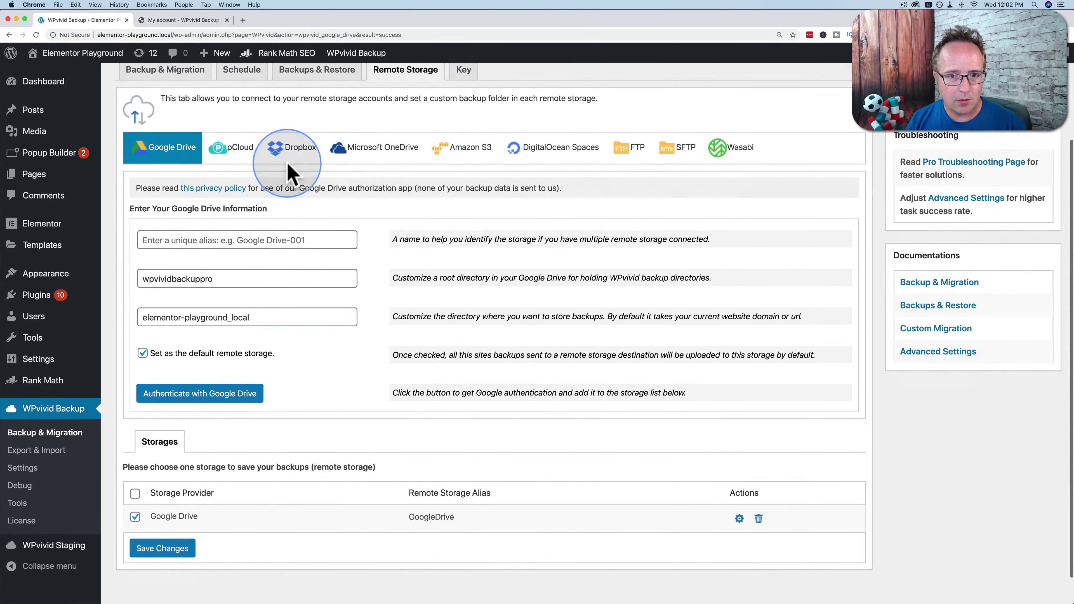
{"action": "scroll", "coordinate": [283, 422], "scroll_direction": "down", "scroll_amount": 1}
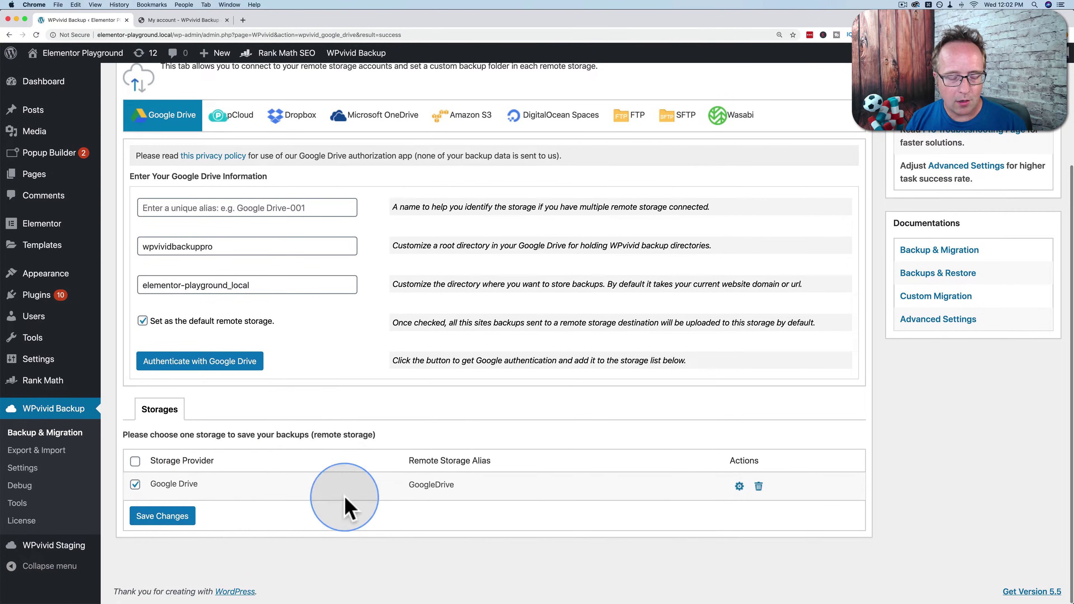
{"action": "scroll", "coordinate": [186, 224], "scroll_direction": "up", "scroll_amount": 5}
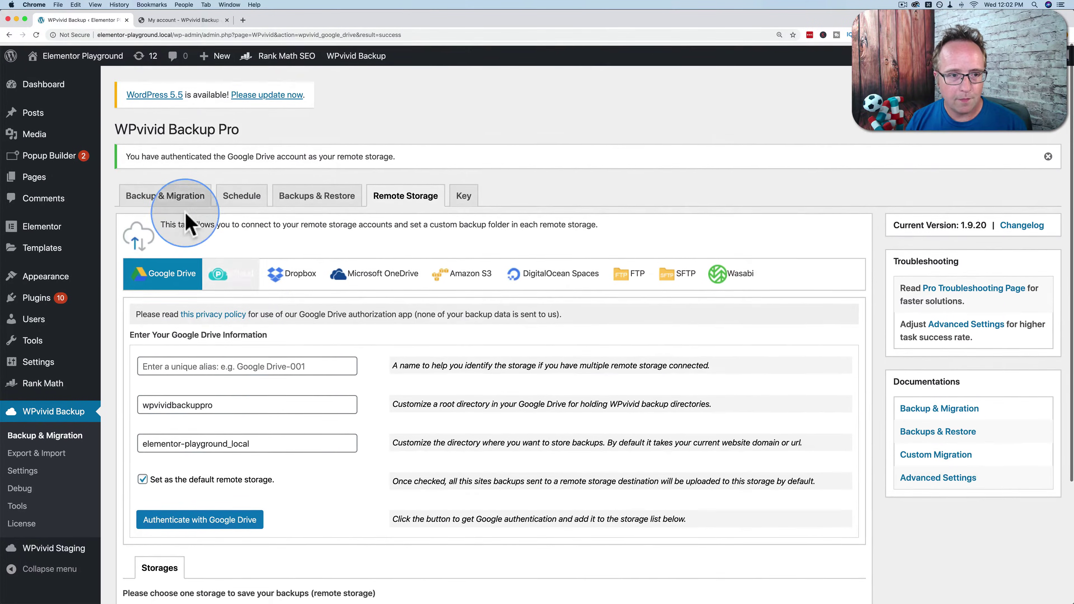
{"action": "left_click", "coordinate": [173, 197]}
Set the Database + Files manual backup to 'send it to remote storage' under Option 1.
{"action": "scroll", "coordinate": [144, 334], "scroll_direction": "down", "scroll_amount": 2}
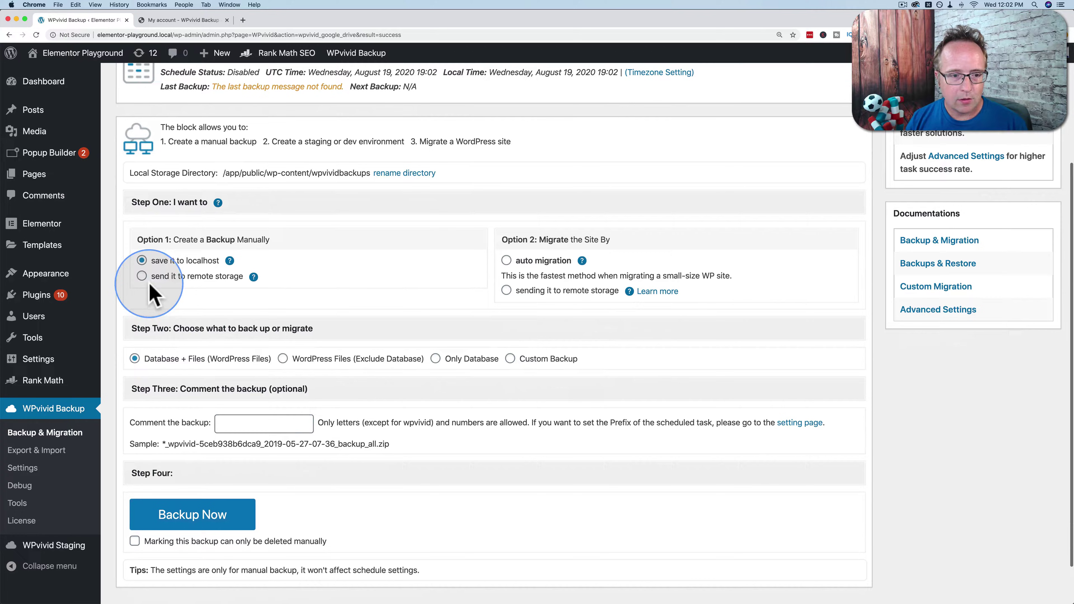
{"action": "left_click", "coordinate": [141, 276]}
{"action": "scroll", "coordinate": [189, 304], "scroll_direction": "down", "scroll_amount": 2}
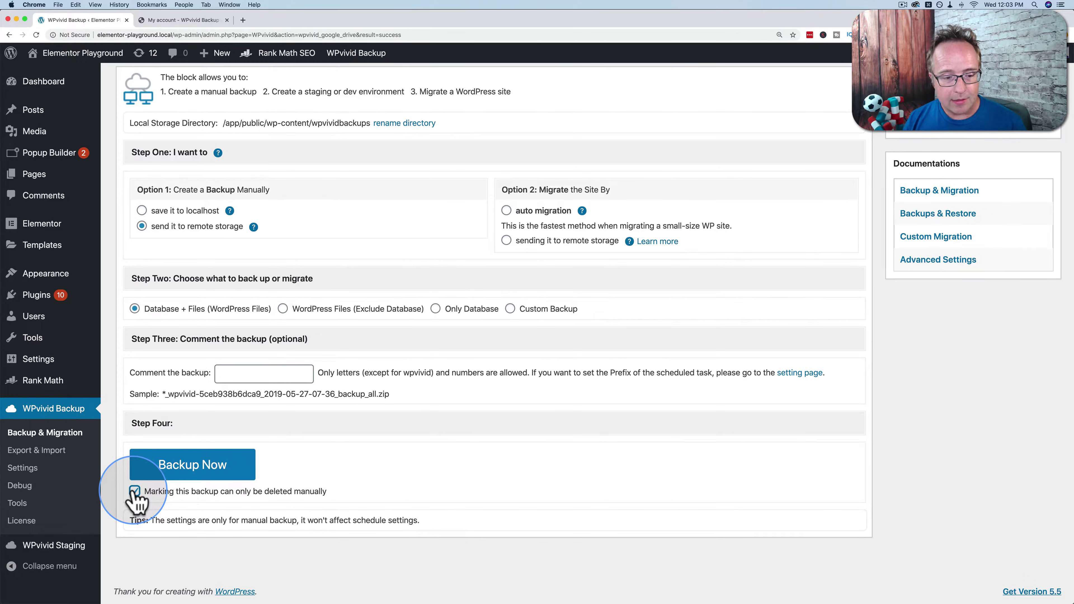
{"action": "scroll", "coordinate": [288, 516], "scroll_direction": "up", "scroll_amount": 4}
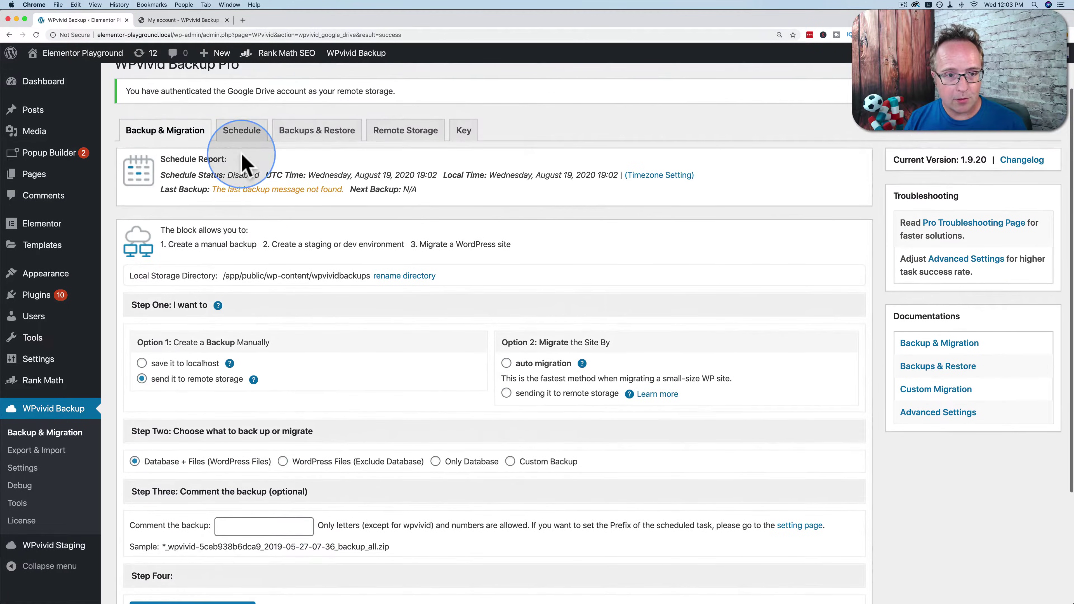
Open the Schedule tab and review its Weekly, Monday 00:00 defaults with no schedules yet.
{"action": "left_click", "coordinate": [241, 131]}
{"action": "scroll", "coordinate": [296, 169], "scroll_direction": "down", "scroll_amount": 2}
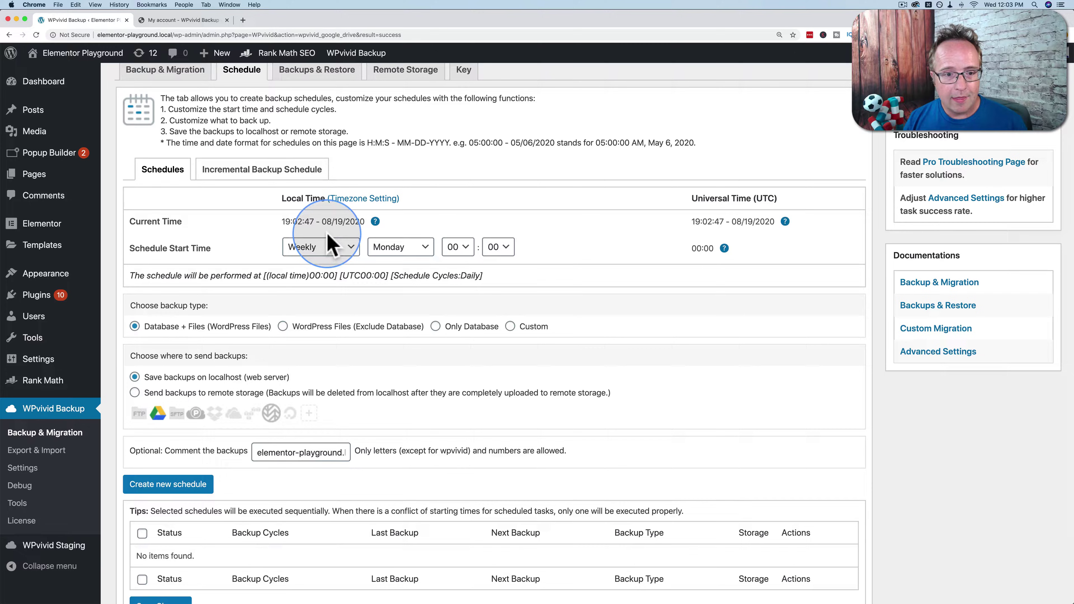
{"action": "scroll", "coordinate": [250, 298], "scroll_direction": "down", "scroll_amount": 1}
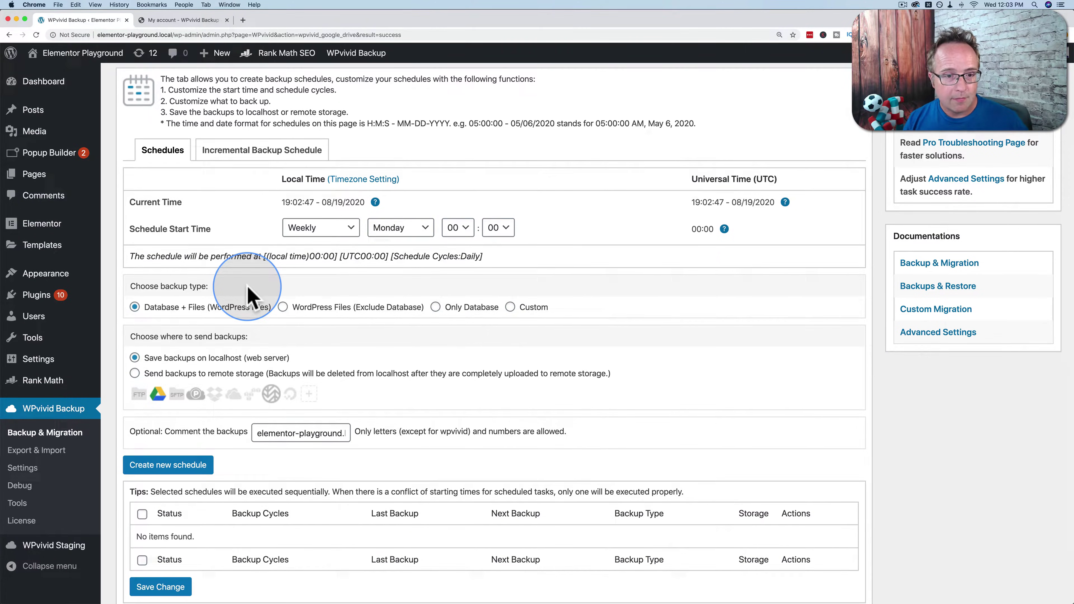
{"action": "scroll", "coordinate": [247, 296], "scroll_direction": "up", "scroll_amount": 3}
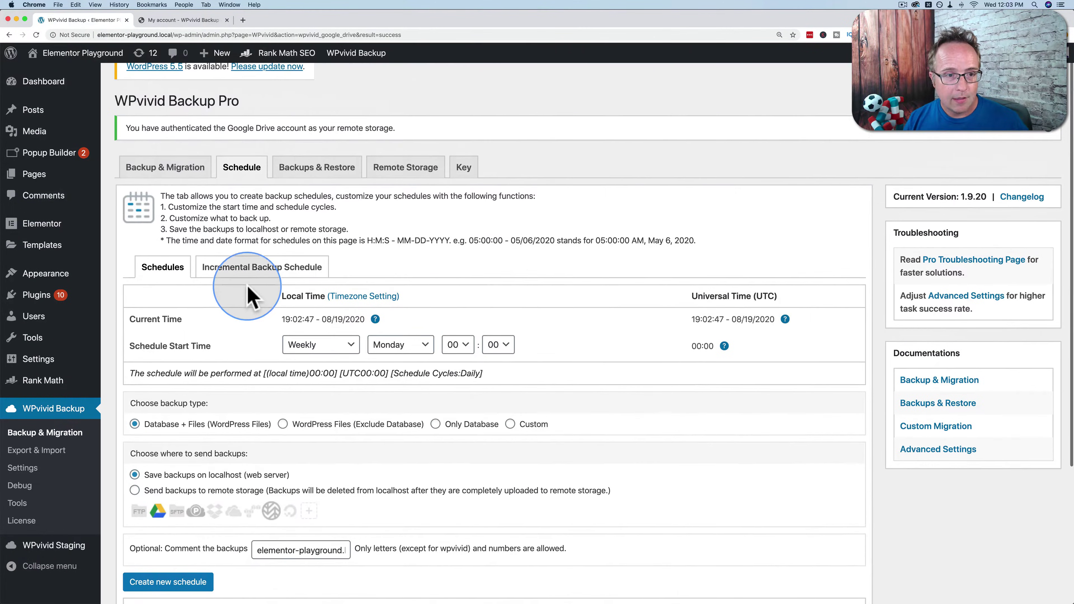
From the Backup & Migration tab, run Backup Now for database and files until it succeeds.
{"action": "left_click", "coordinate": [181, 182]}
{"action": "scroll", "coordinate": [228, 479], "scroll_direction": "down", "scroll_amount": 5}
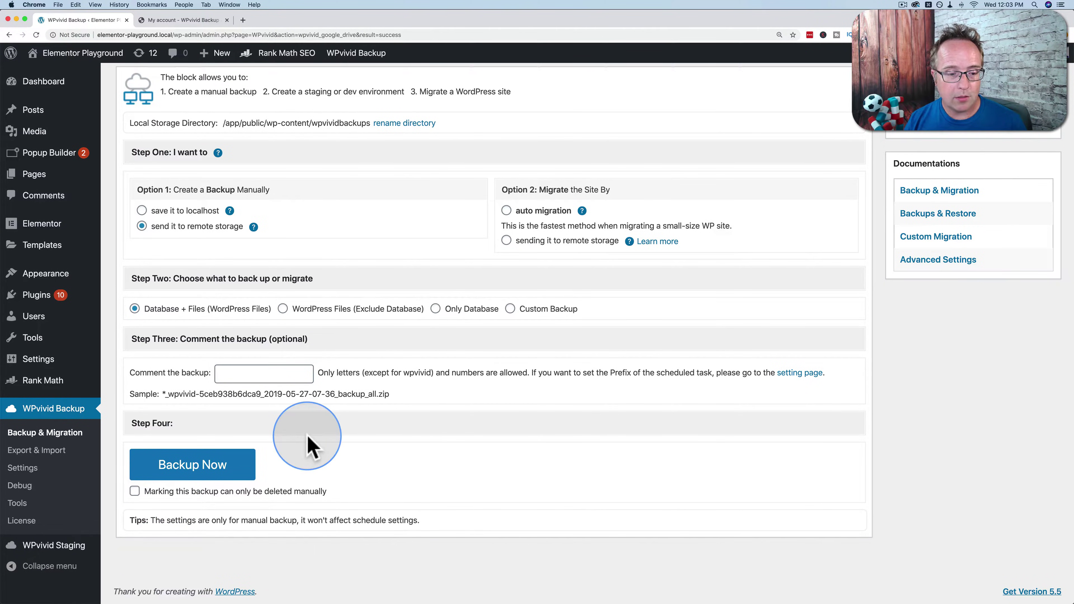
{"action": "left_click", "coordinate": [237, 465]}
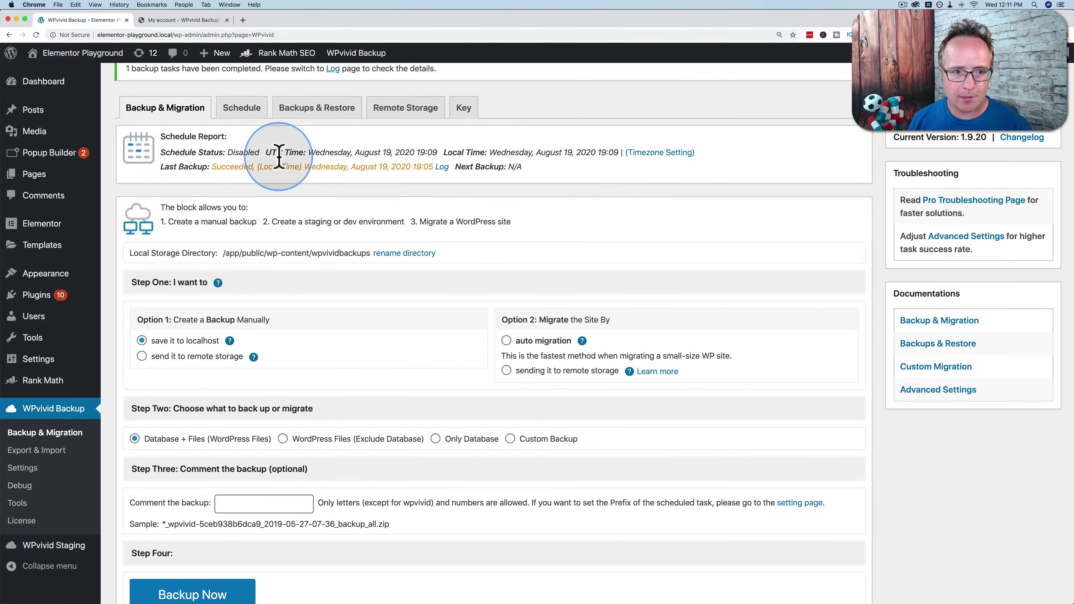
{"action": "left_click_drag", "start_coordinate": [212, 167], "coordinate": [437, 172]}
{"action": "left_click", "coordinate": [369, 185]}
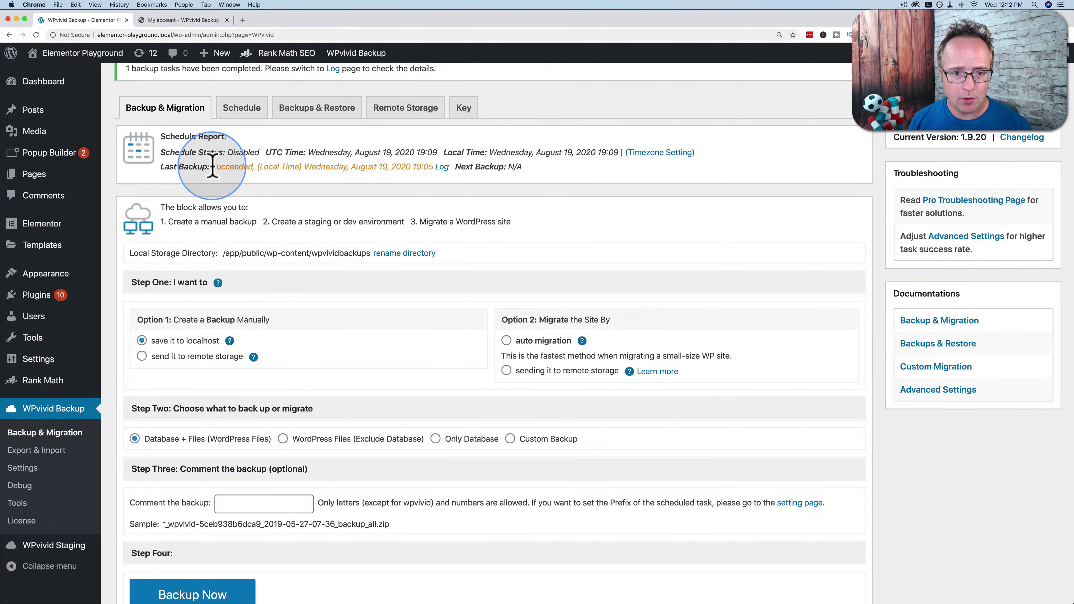
{"action": "left_click_drag", "start_coordinate": [213, 166], "coordinate": [426, 169]}
{"action": "left_click", "coordinate": [428, 178]}
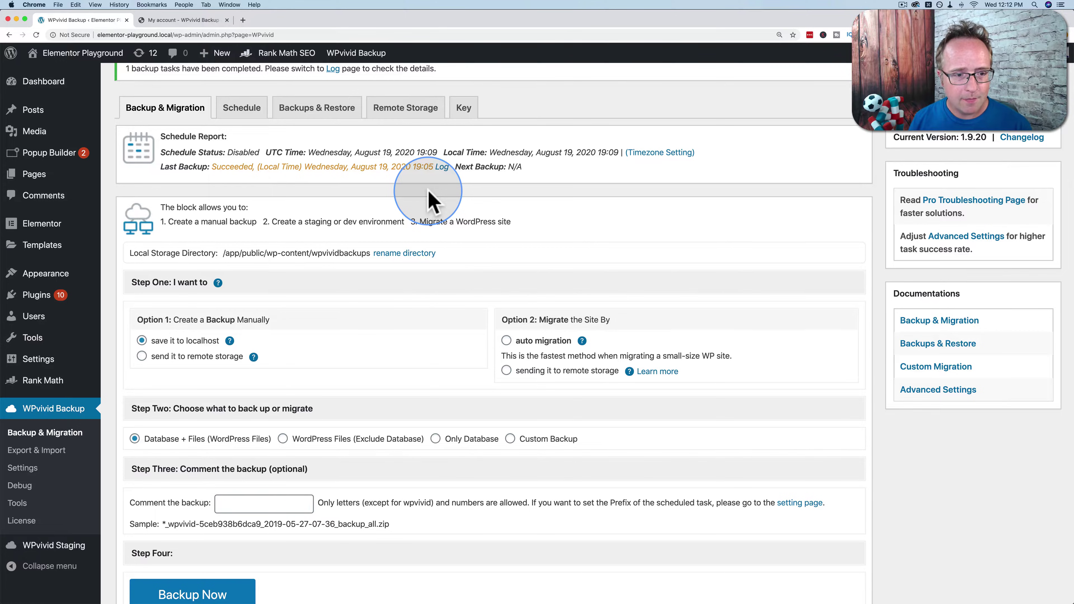
{"action": "left_click_drag", "start_coordinate": [130, 255], "coordinate": [215, 254]}
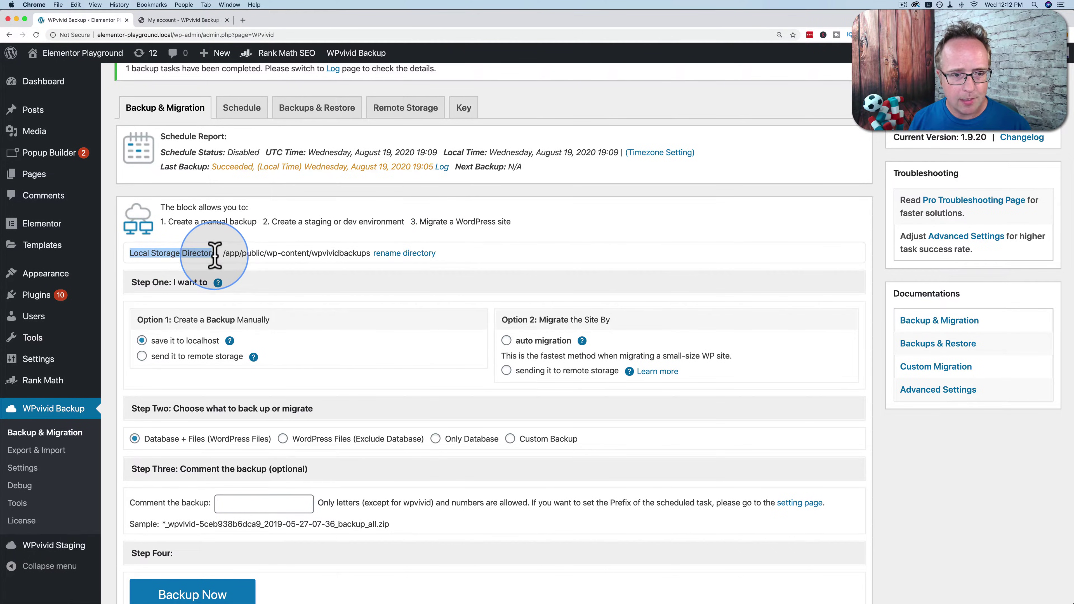
{"action": "left_click", "coordinate": [387, 112]}
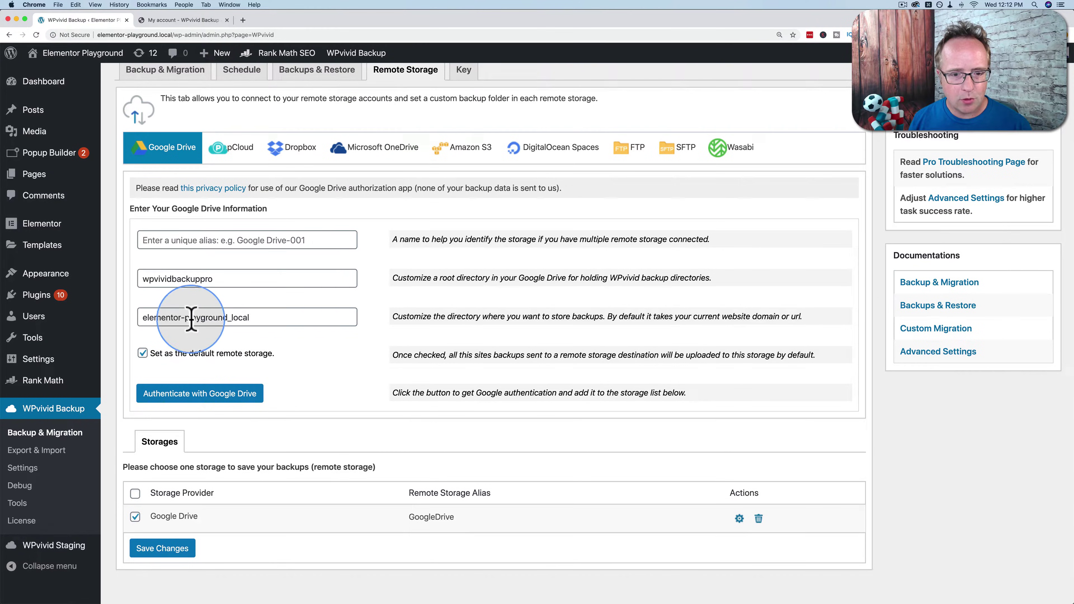
{"action": "left_click", "coordinate": [186, 71]}
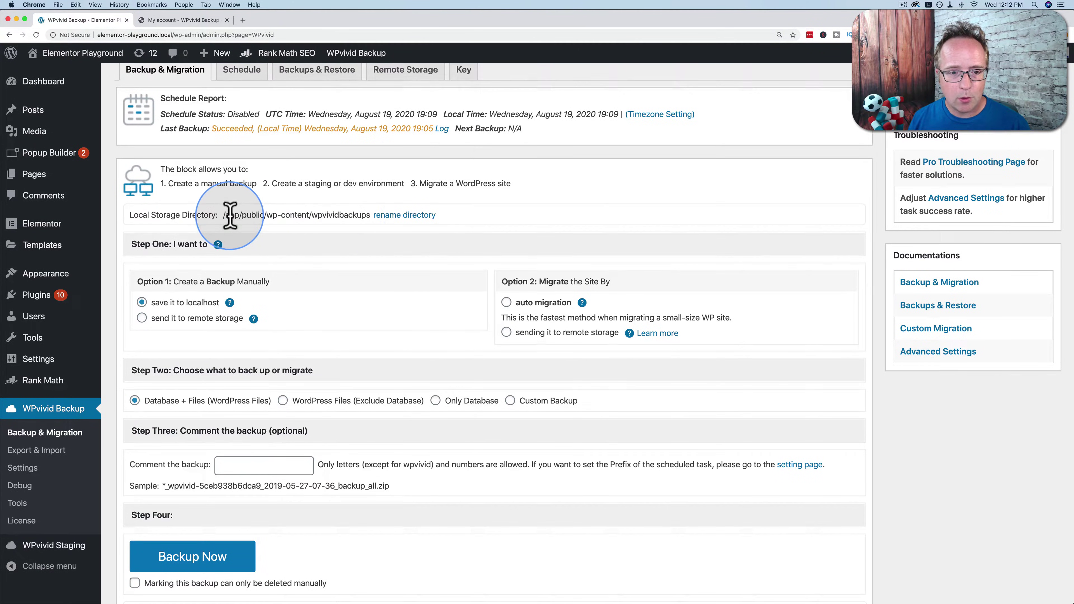
{"action": "left_click_drag", "start_coordinate": [224, 215], "coordinate": [371, 216]}
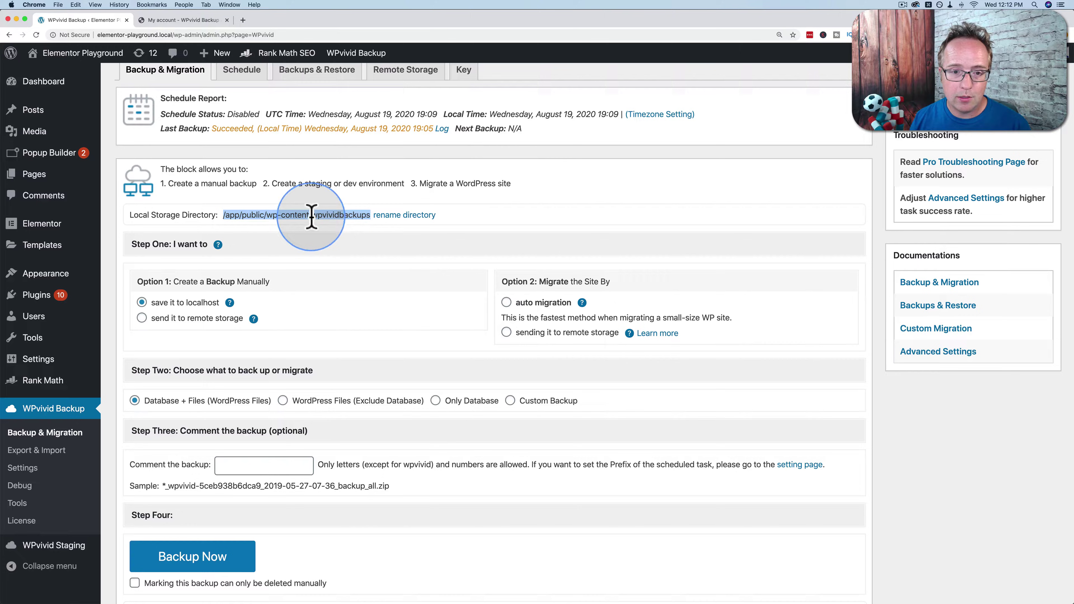
{"action": "scroll", "coordinate": [409, 293], "scroll_direction": "up", "scroll_amount": 1}
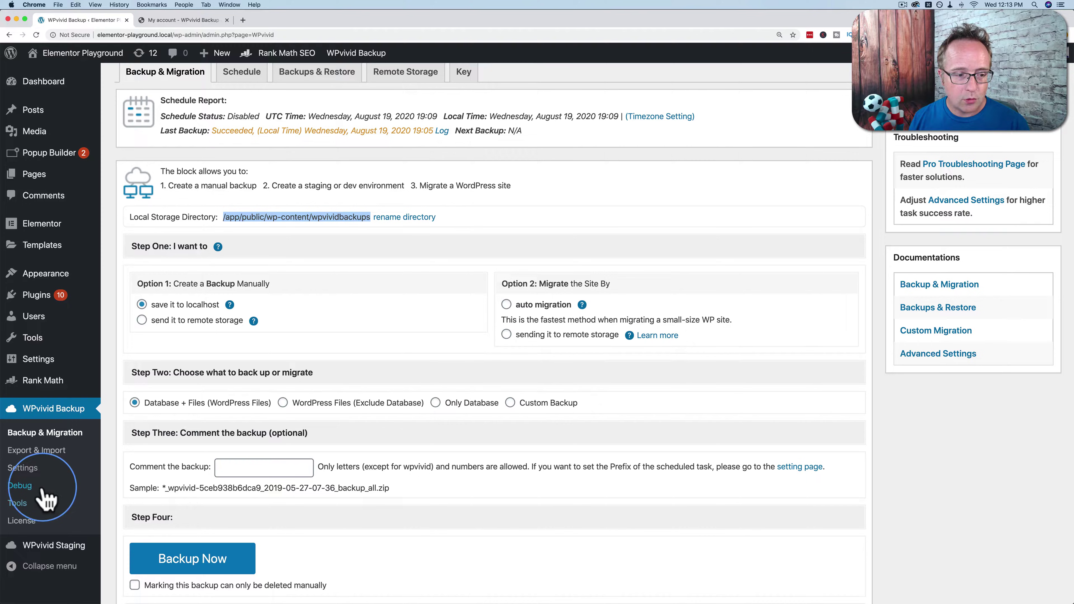
Save WPvivid's general settings after reviewing the backup size calculation option.
{"action": "left_click", "coordinate": [22, 469]}
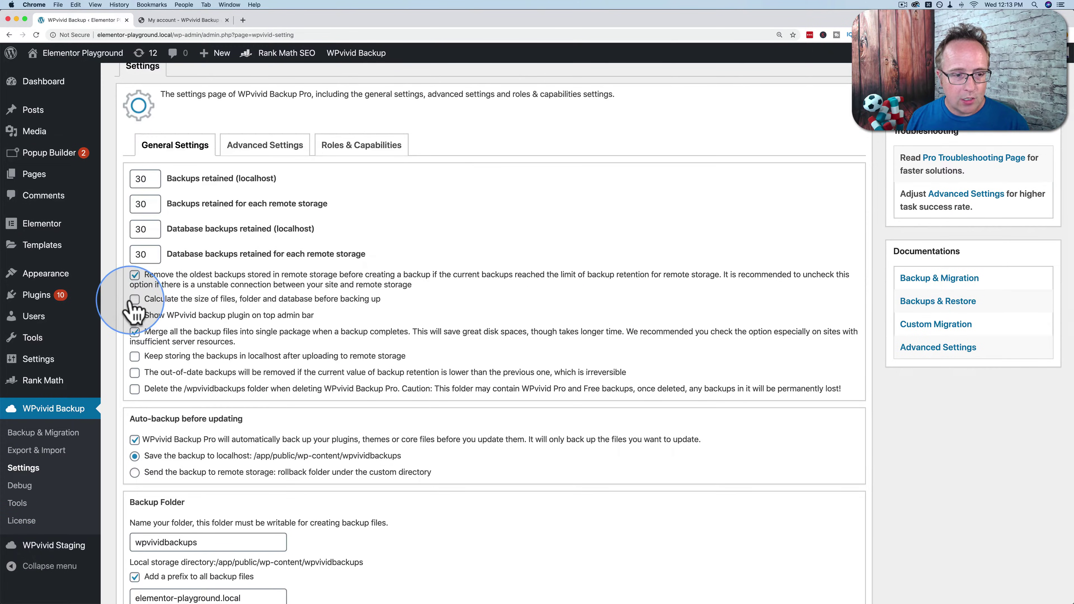
{"action": "left_click_drag", "start_coordinate": [153, 301], "coordinate": [380, 301]}
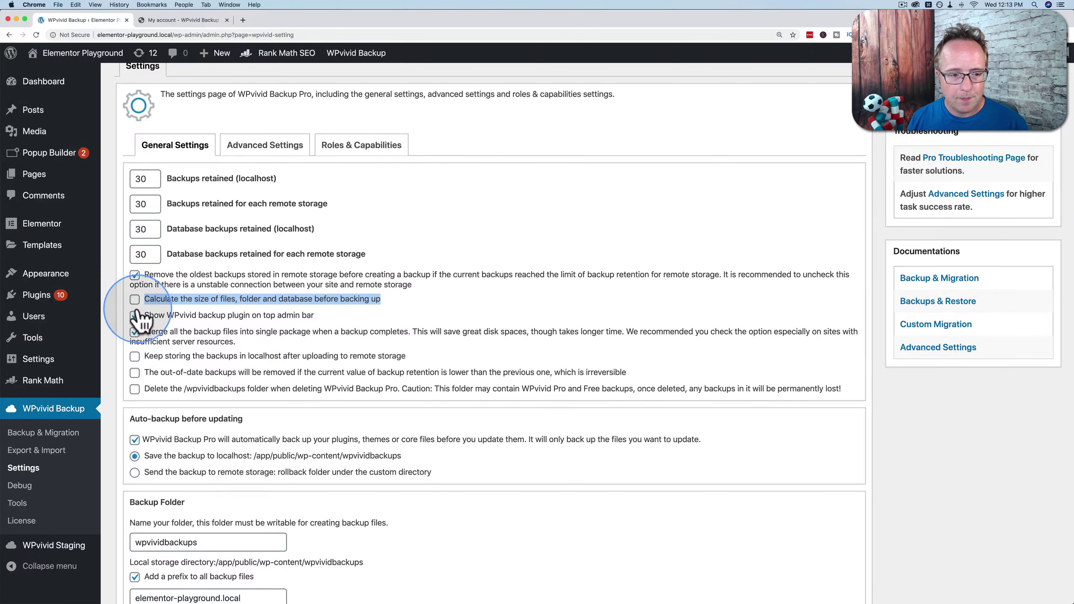
{"action": "scroll", "coordinate": [118, 334], "scroll_direction": "down", "scroll_amount": 15}
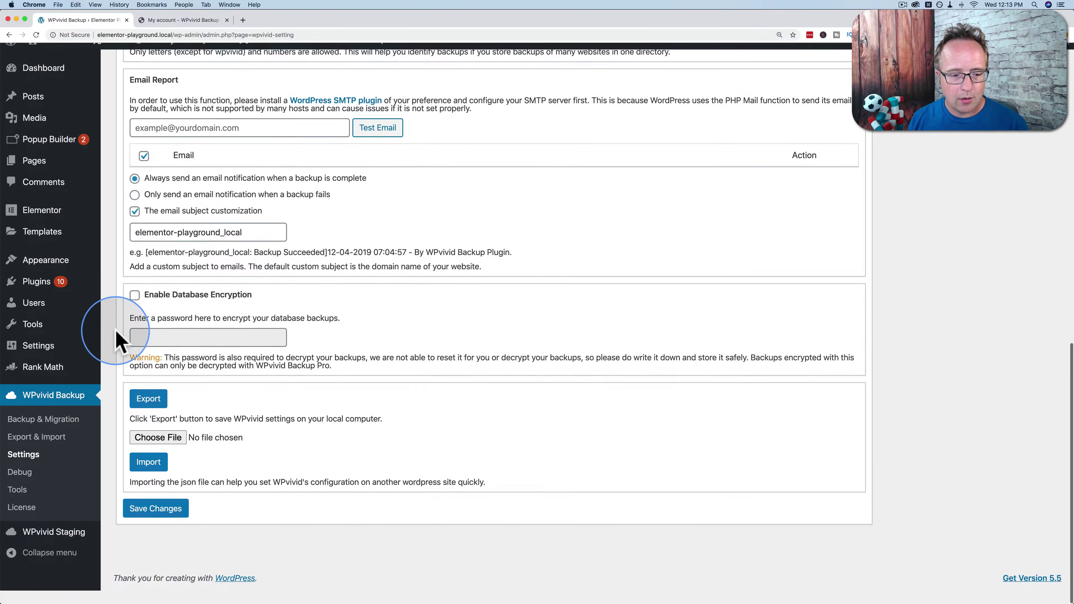
{"action": "left_click", "coordinate": [163, 530]}
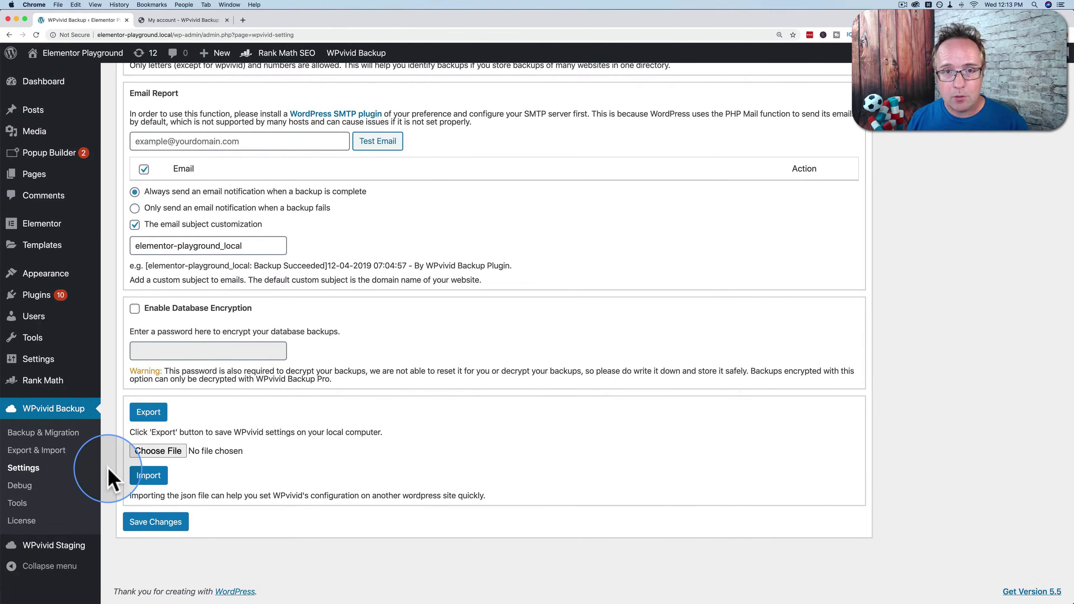
Show WPvivid's stored backups with the 276.96 MB Aug 19, 2020 backup.
{"action": "left_click", "coordinate": [47, 408]}
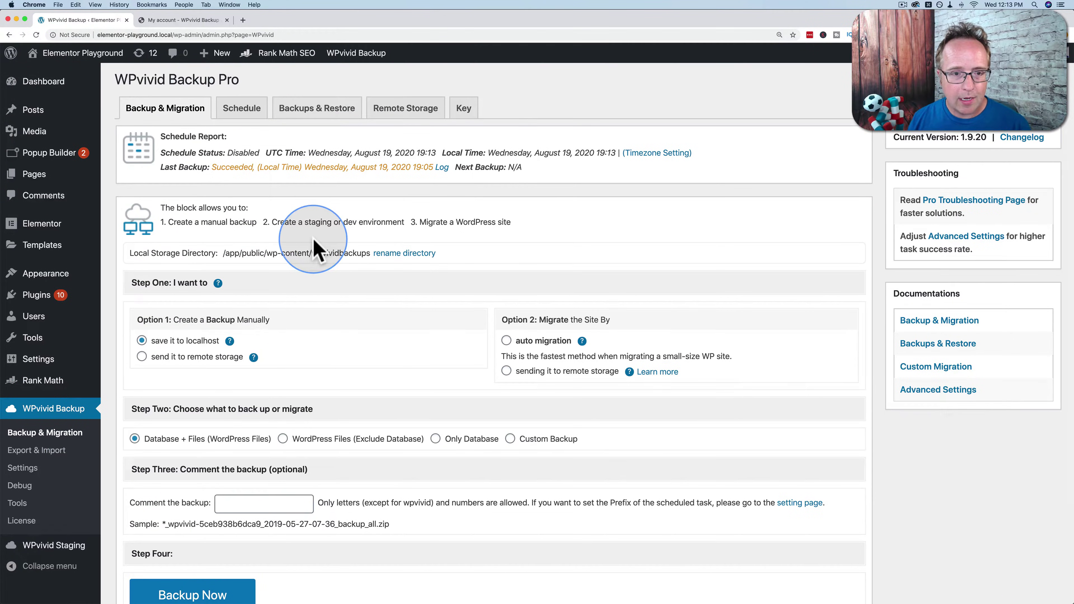
{"action": "left_click", "coordinate": [317, 109]}
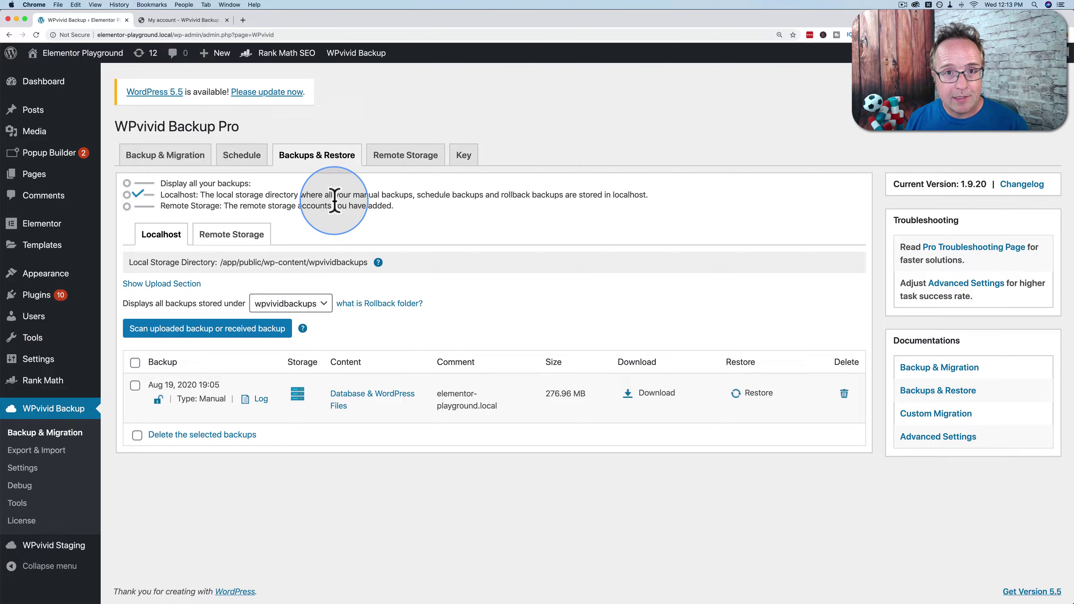
{"action": "left_click", "coordinate": [36, 113]}
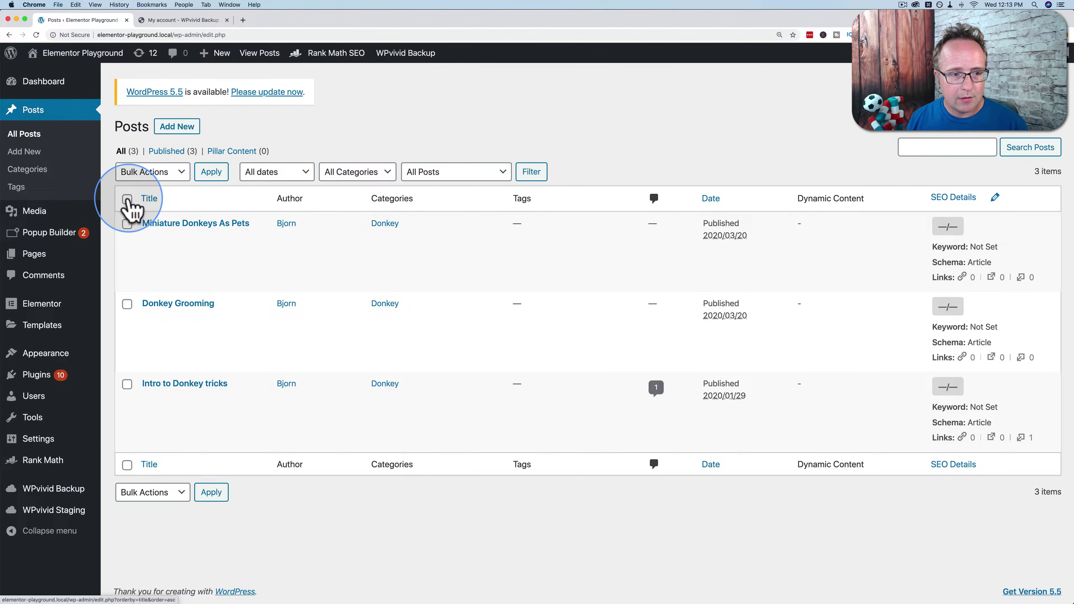
Bulk-move all three Donkey posts to the Trash and view the trashed posts.
{"action": "left_click", "coordinate": [170, 173]}
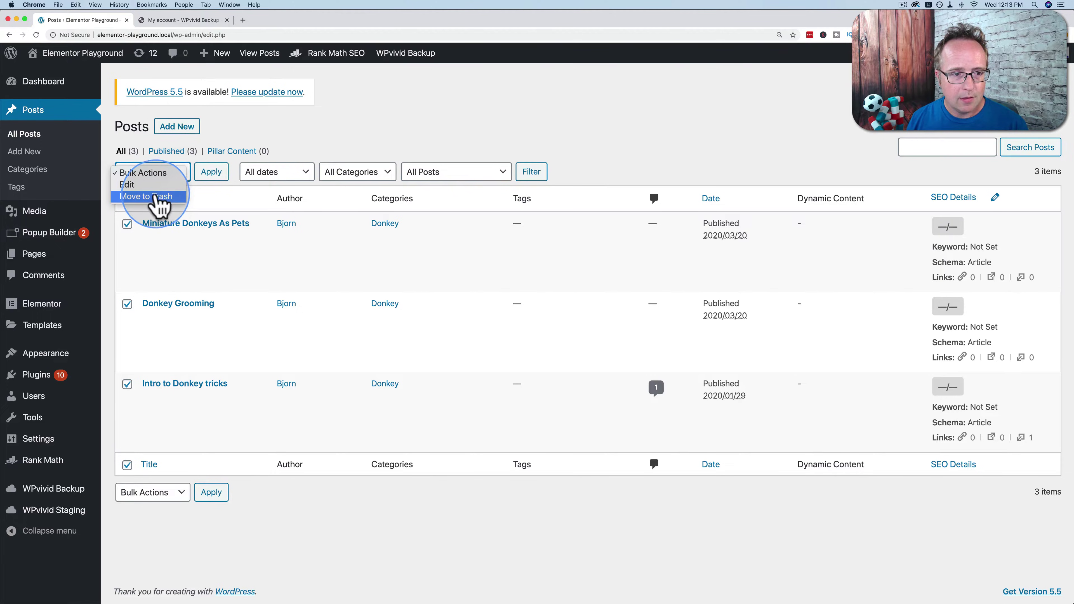
{"action": "left_click", "coordinate": [155, 197]}
{"action": "left_click", "coordinate": [211, 173]}
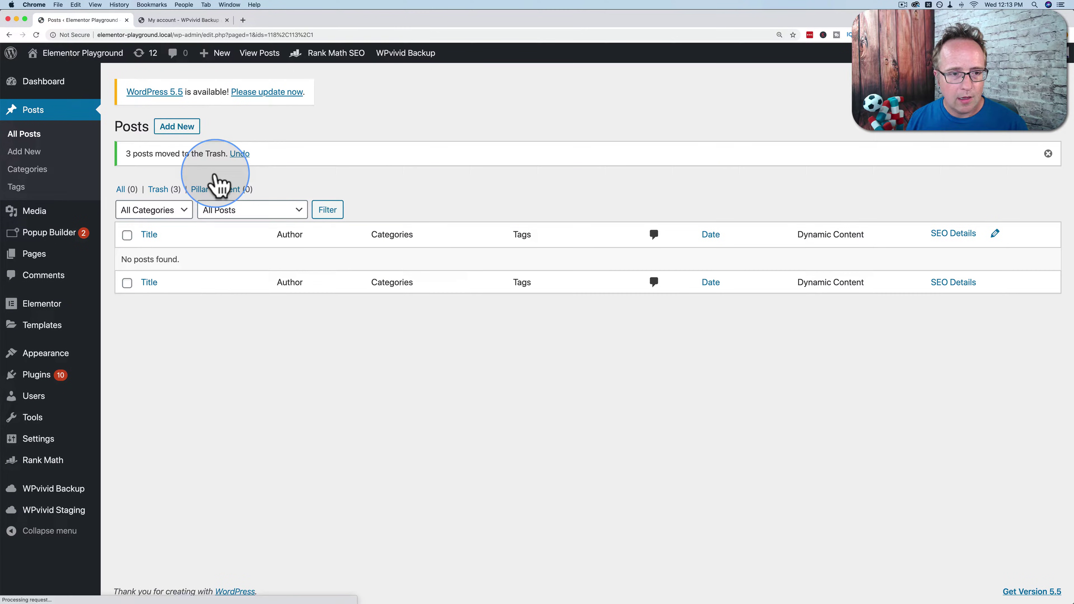
{"action": "left_click", "coordinate": [160, 189]}
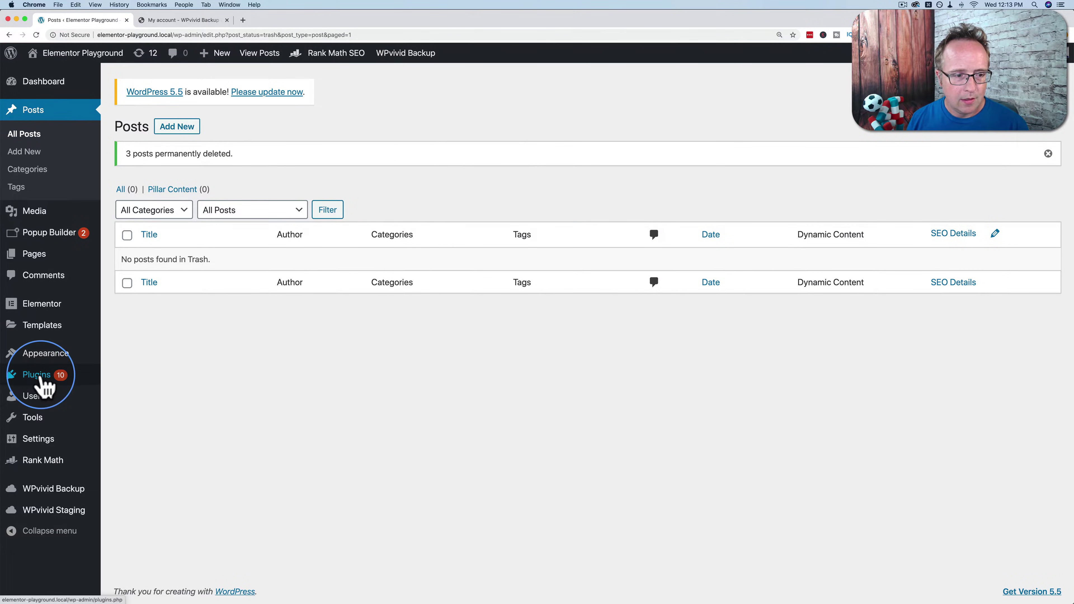
{"action": "left_click", "coordinate": [41, 378]}
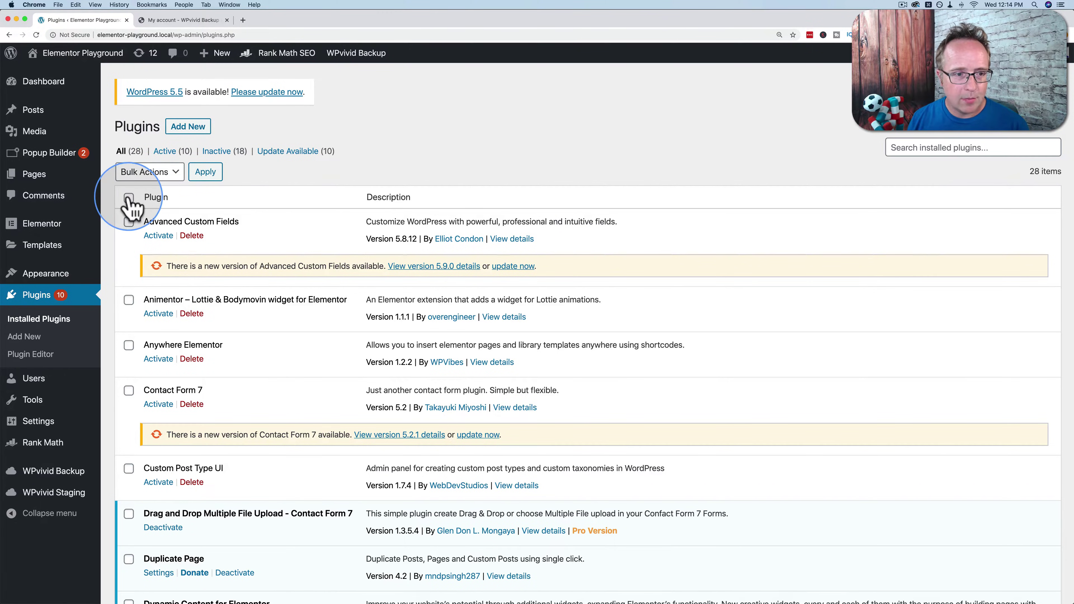
Tick the nine inactive plugins, from Advanced Custom Fields through Orbit Fox Companion.
{"action": "left_click", "coordinate": [129, 221]}
{"action": "left_click", "coordinate": [129, 300]}
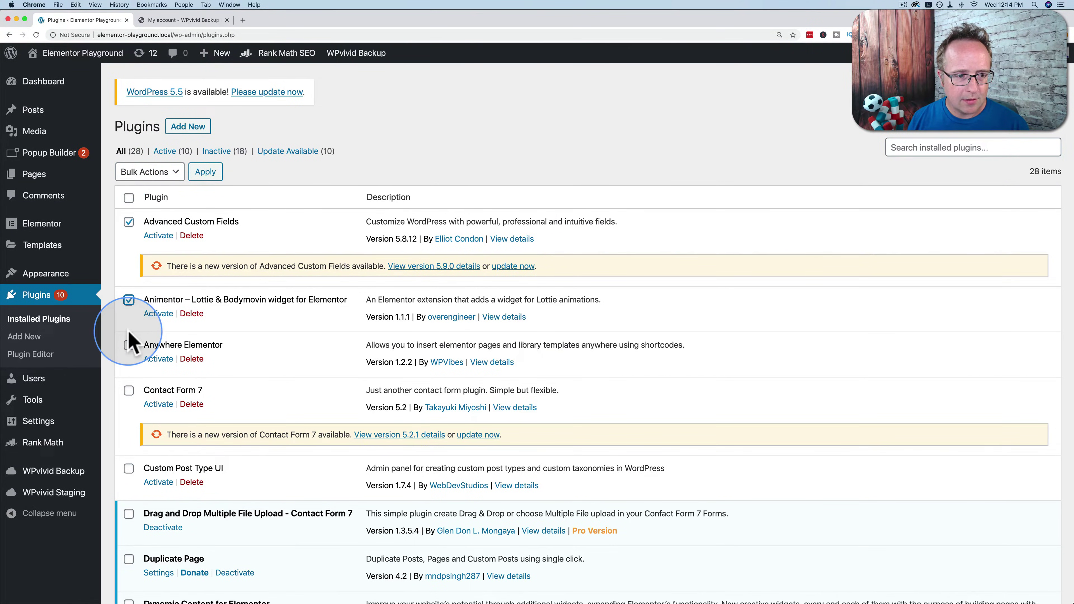
{"action": "left_click", "coordinate": [129, 345]}
{"action": "left_click", "coordinate": [129, 390]}
{"action": "scroll", "coordinate": [132, 393], "scroll_direction": "down", "scroll_amount": 5}
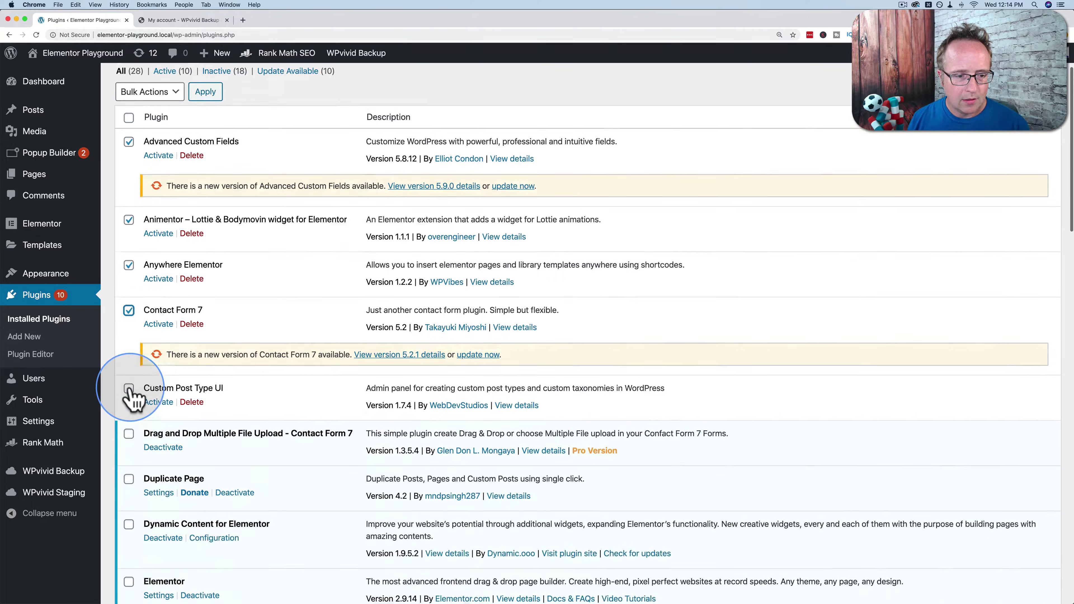
{"action": "left_click", "coordinate": [129, 261]}
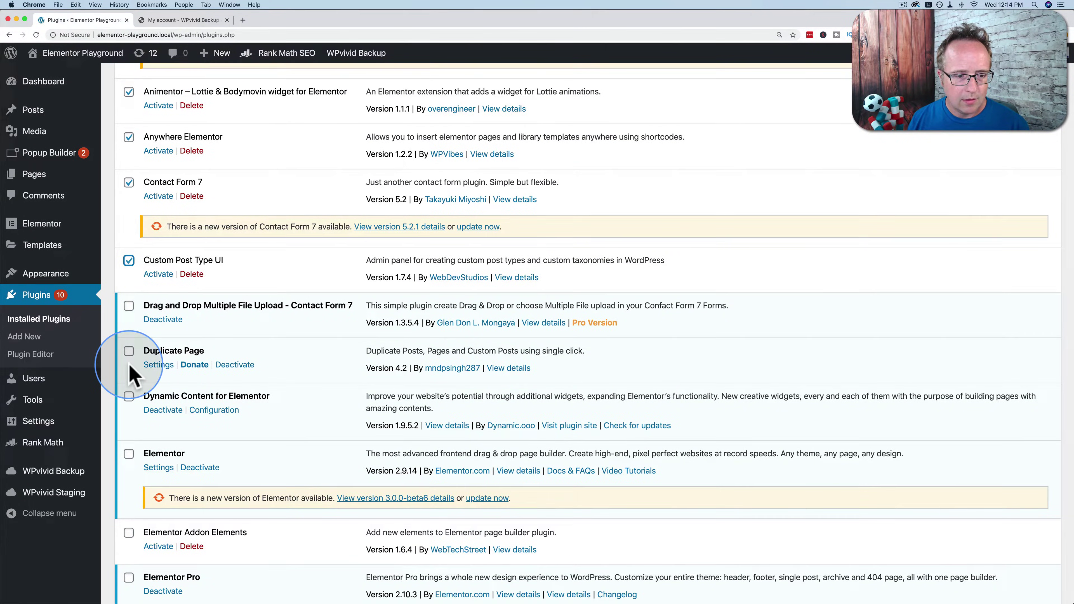
{"action": "scroll", "coordinate": [131, 368], "scroll_direction": "down", "scroll_amount": 5}
{"action": "left_click", "coordinate": [129, 321]}
{"action": "scroll", "coordinate": [131, 334], "scroll_direction": "down", "scroll_amount": 3}
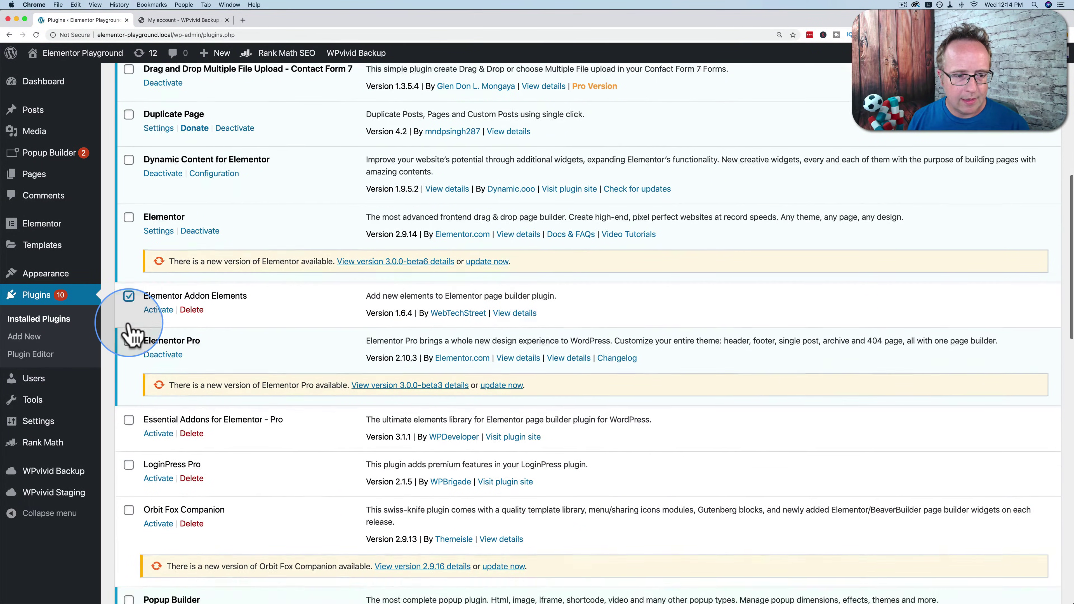
{"action": "left_click", "coordinate": [129, 335]}
{"action": "left_click", "coordinate": [129, 379]}
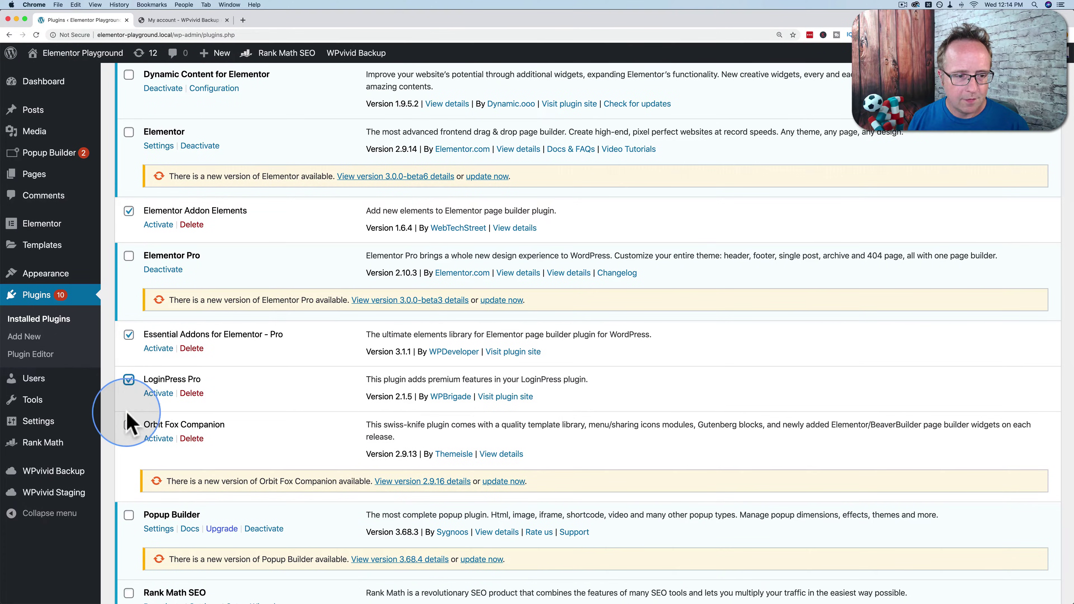
{"action": "left_click", "coordinate": [129, 425]}
{"action": "scroll", "coordinate": [136, 360], "scroll_direction": "up", "scroll_amount": 12}
Bulk-delete the ticked plugins and confirm, leaving 19 plugins installed.
{"action": "left_click", "coordinate": [171, 180]}
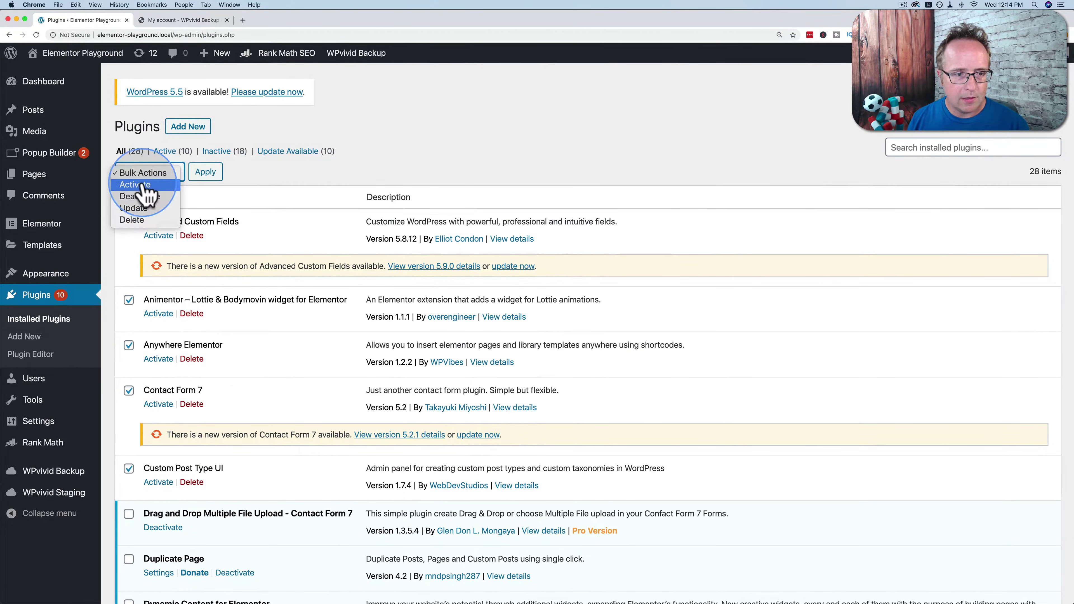
{"action": "left_click", "coordinate": [139, 222]}
{"action": "left_click", "coordinate": [203, 177]}
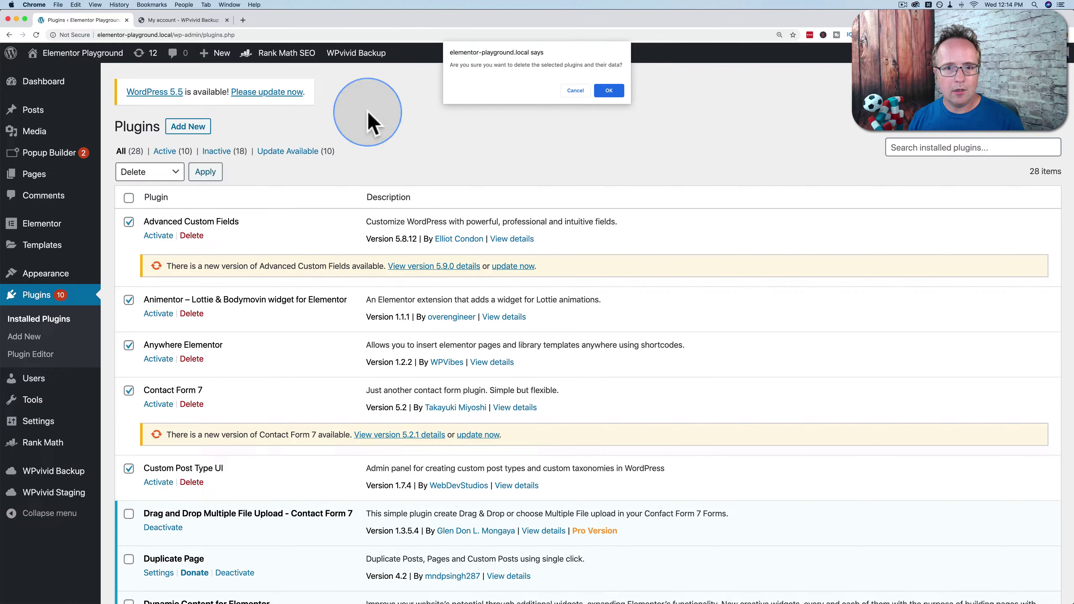
{"action": "left_click", "coordinate": [608, 91]}
{"action": "scroll", "coordinate": [122, 161], "scroll_direction": "down", "scroll_amount": 7}
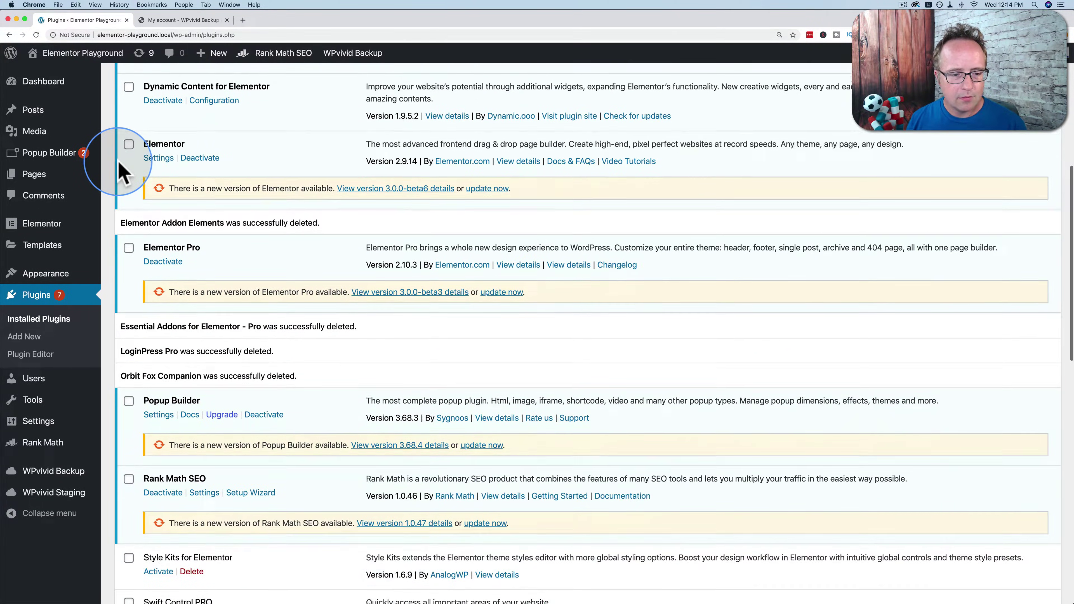
{"action": "scroll", "coordinate": [123, 163], "scroll_direction": "up", "scroll_amount": 8}
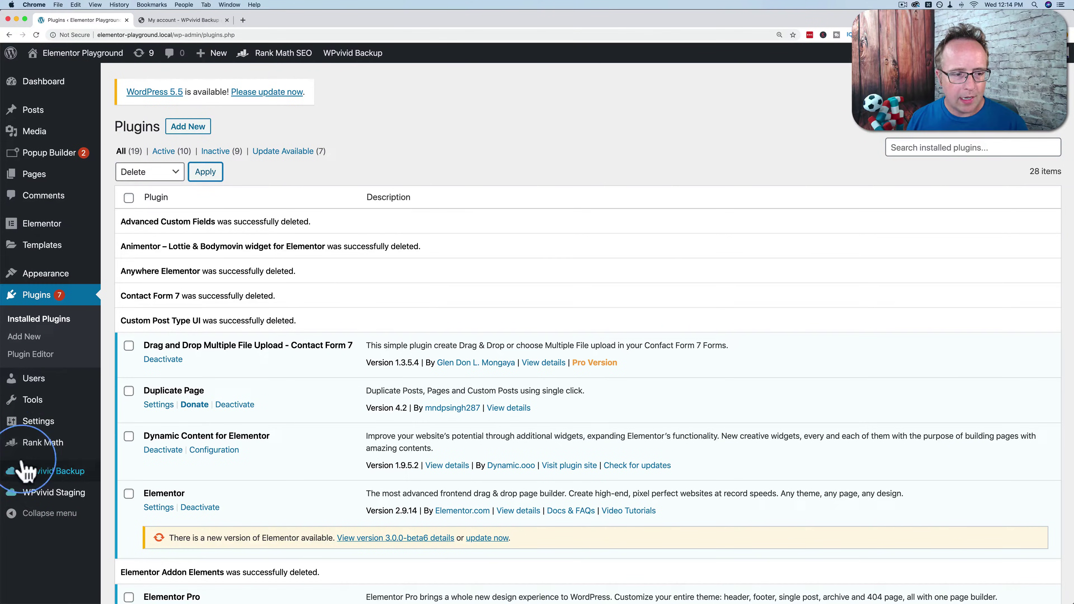
Open WPvivid's Backups & Restore tab listing the 276.96 MB Aug 19, 2020 local backup.
{"action": "mouse_move", "coordinate": [47, 499]}
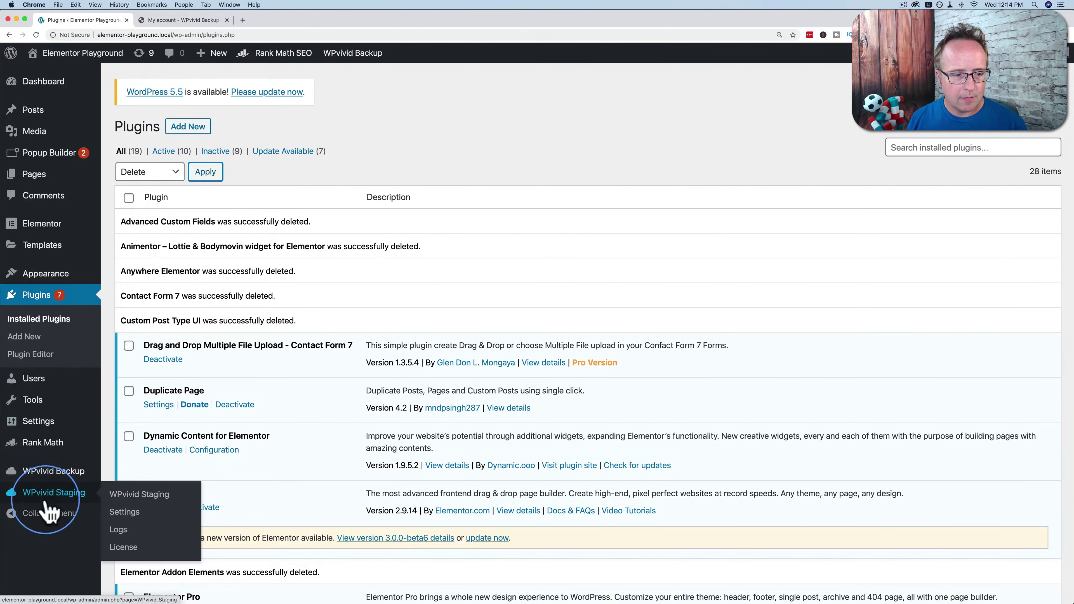
{"action": "left_click", "coordinate": [152, 477]}
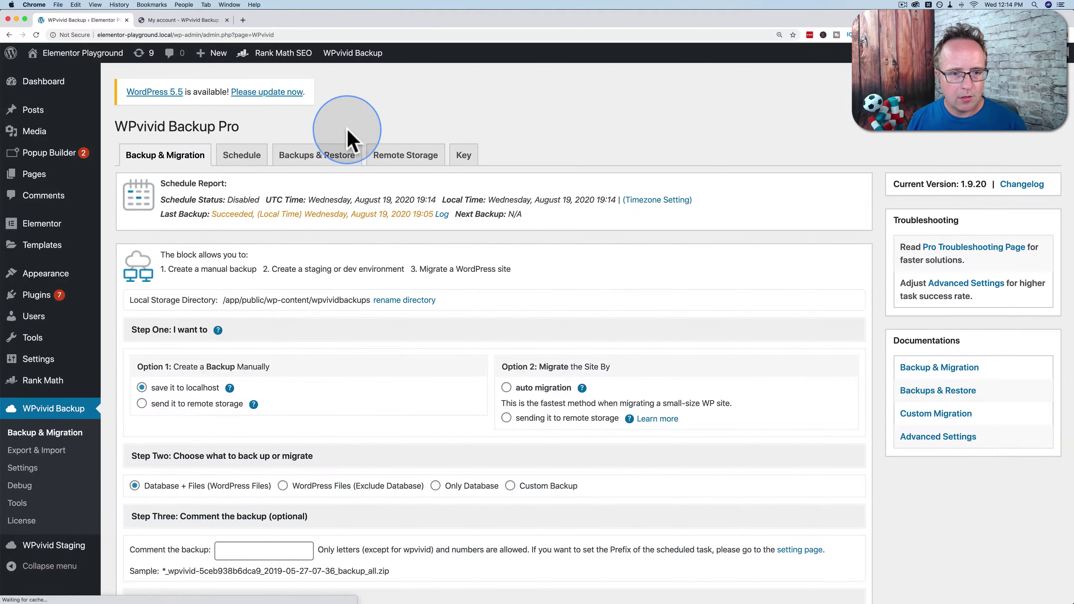
{"action": "left_click", "coordinate": [315, 156]}
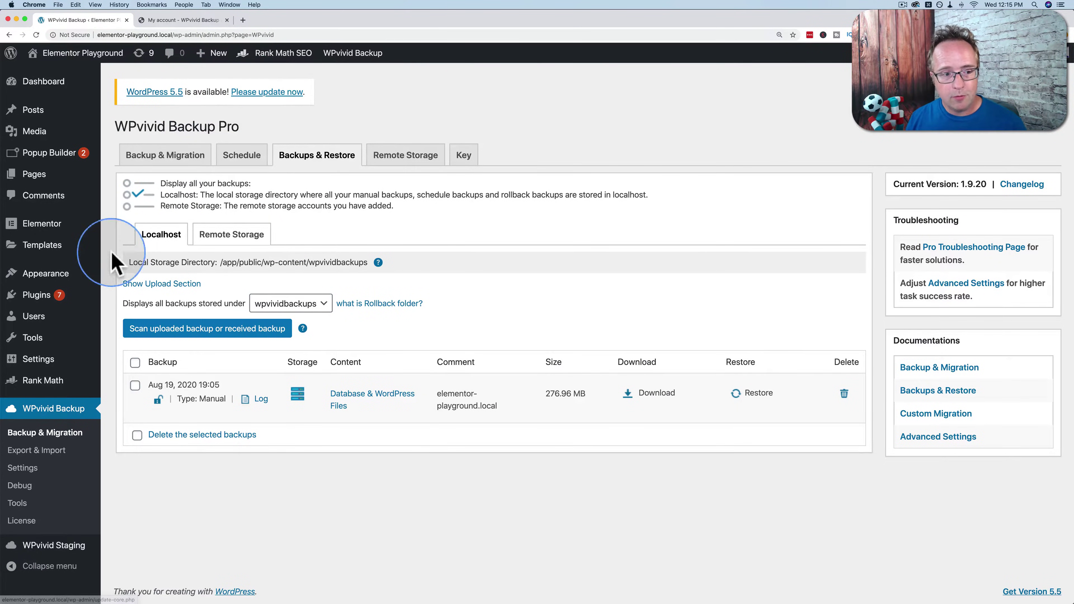
{"action": "mouse_move", "coordinate": [46, 301]}
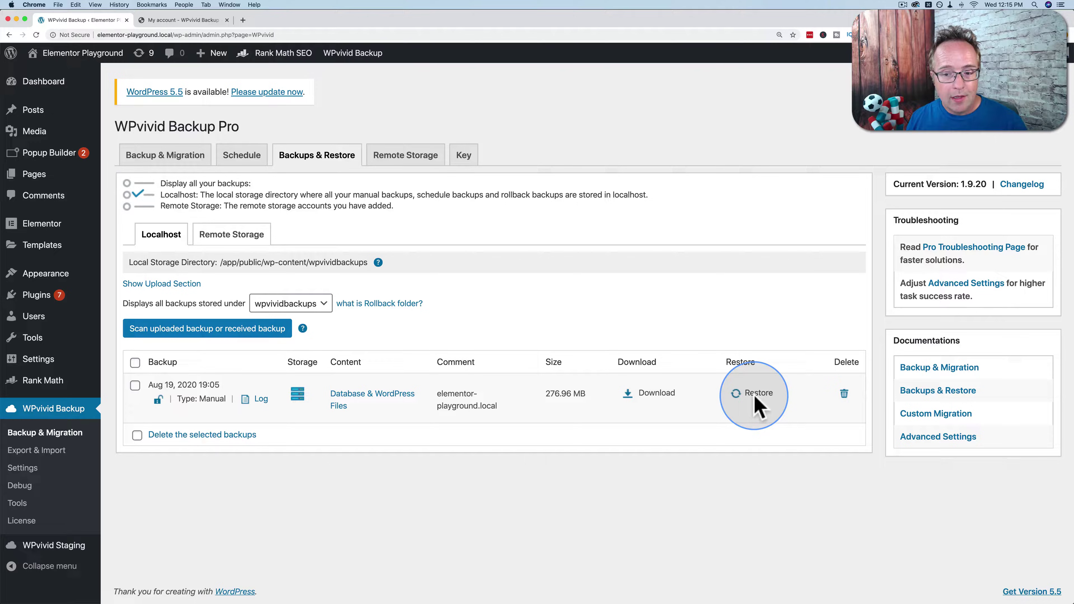
Open restore options for the Aug 19, 2020 19:05 backup and review its component checkboxes.
{"action": "left_click", "coordinate": [755, 395]}
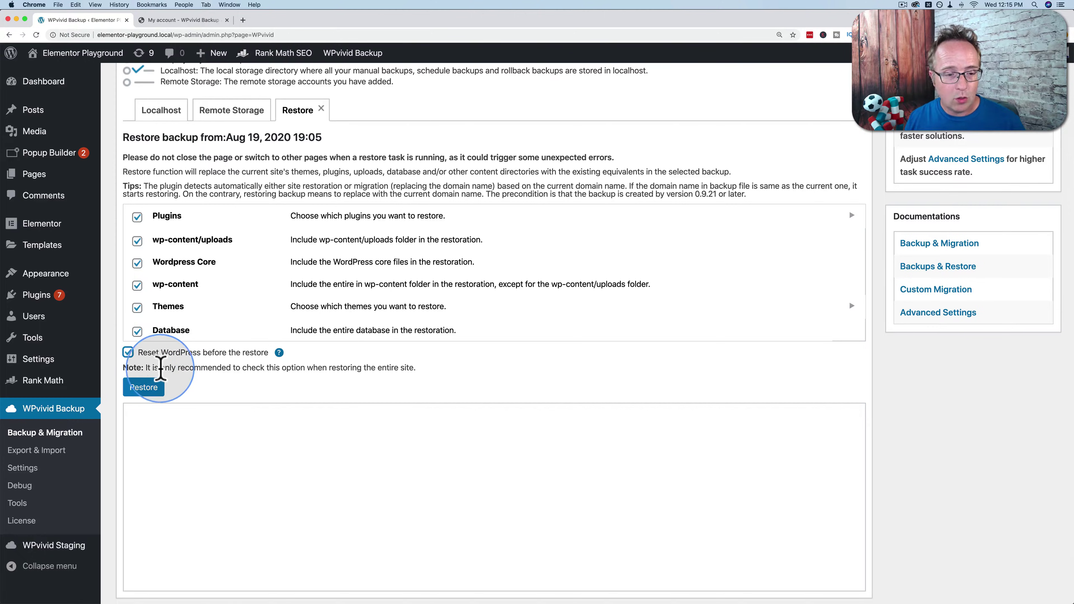
{"action": "left_click_drag", "start_coordinate": [146, 367], "coordinate": [416, 366]}
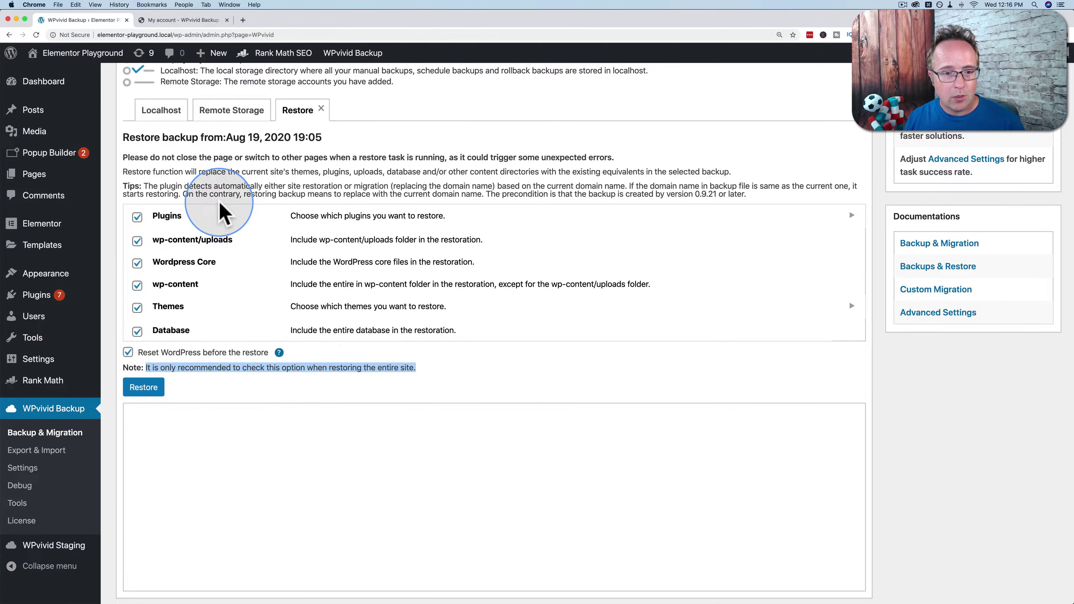
{"action": "left_click", "coordinate": [137, 240]}
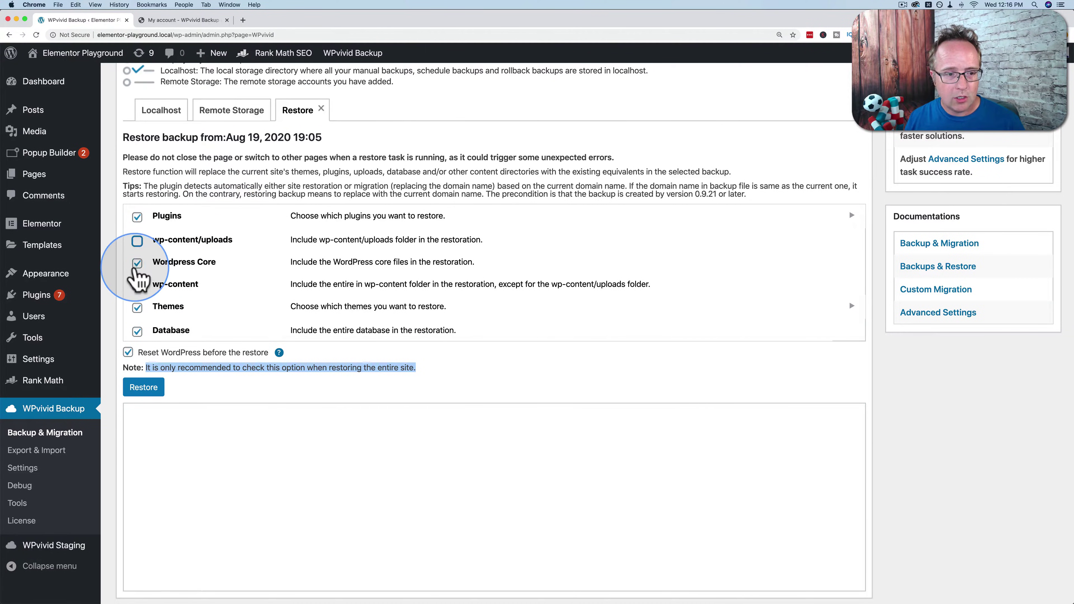
{"action": "left_click", "coordinate": [137, 263]}
{"action": "left_click", "coordinate": [137, 285]}
{"action": "left_click", "coordinate": [137, 308]}
{"action": "left_click", "coordinate": [137, 331]}
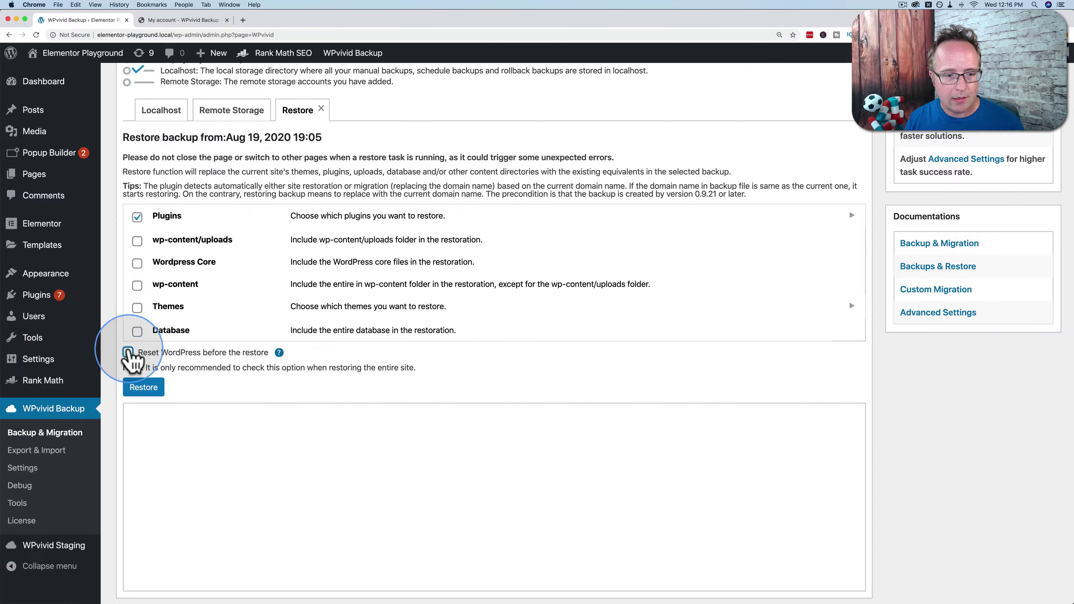
{"action": "left_click", "coordinate": [128, 353]}
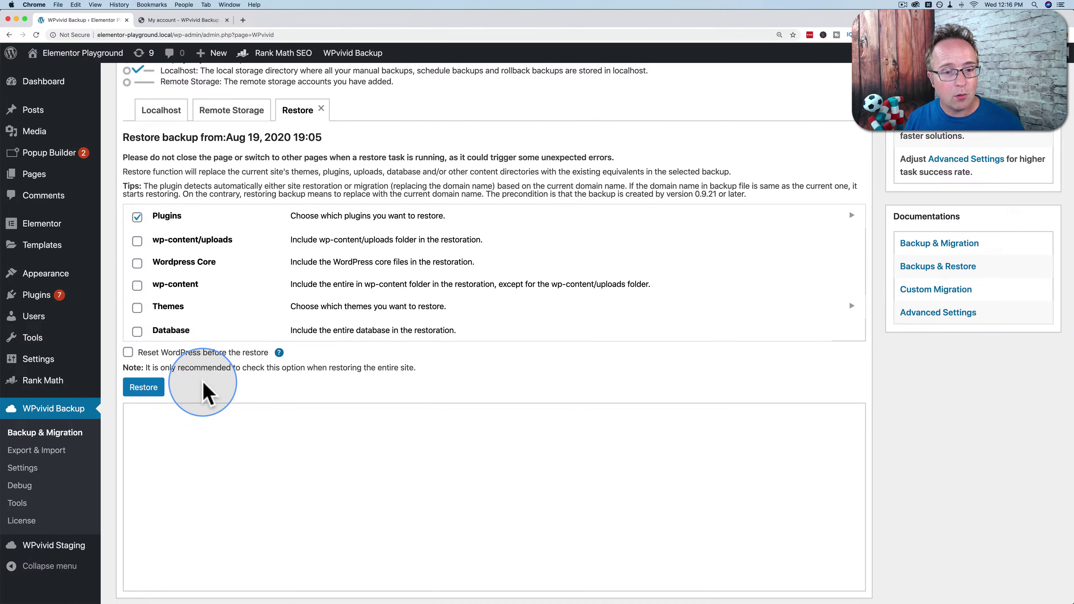
Restore with all components and Reset WordPress ticked, confirming with OK.
{"action": "left_click", "coordinate": [128, 353]}
{"action": "left_click", "coordinate": [137, 331]}
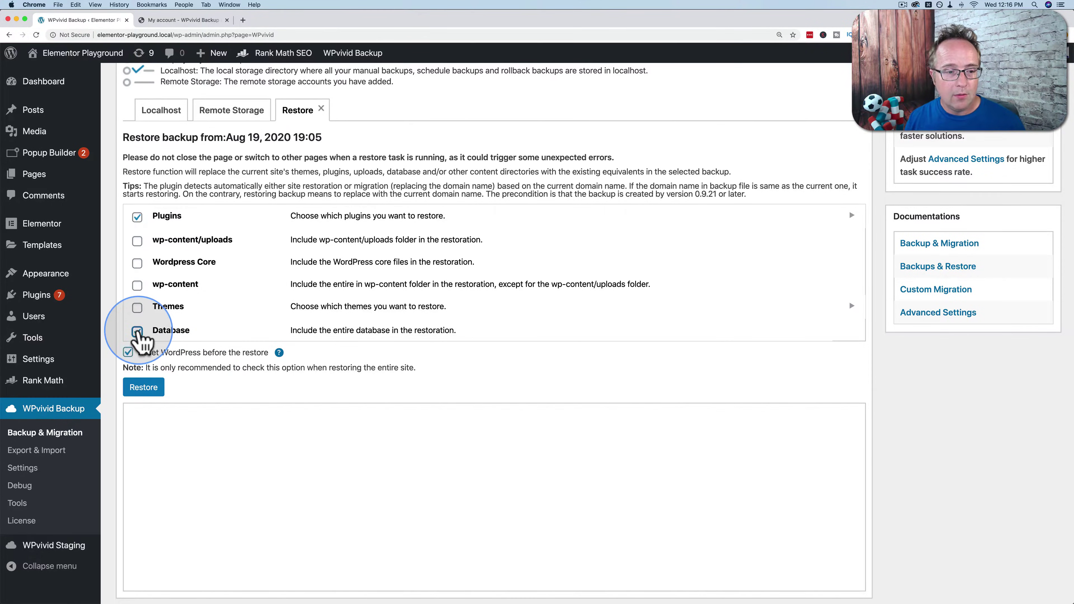
{"action": "left_click", "coordinate": [137, 308]}
{"action": "left_click", "coordinate": [137, 285]}
{"action": "left_click", "coordinate": [137, 263]}
{"action": "left_click", "coordinate": [137, 241]}
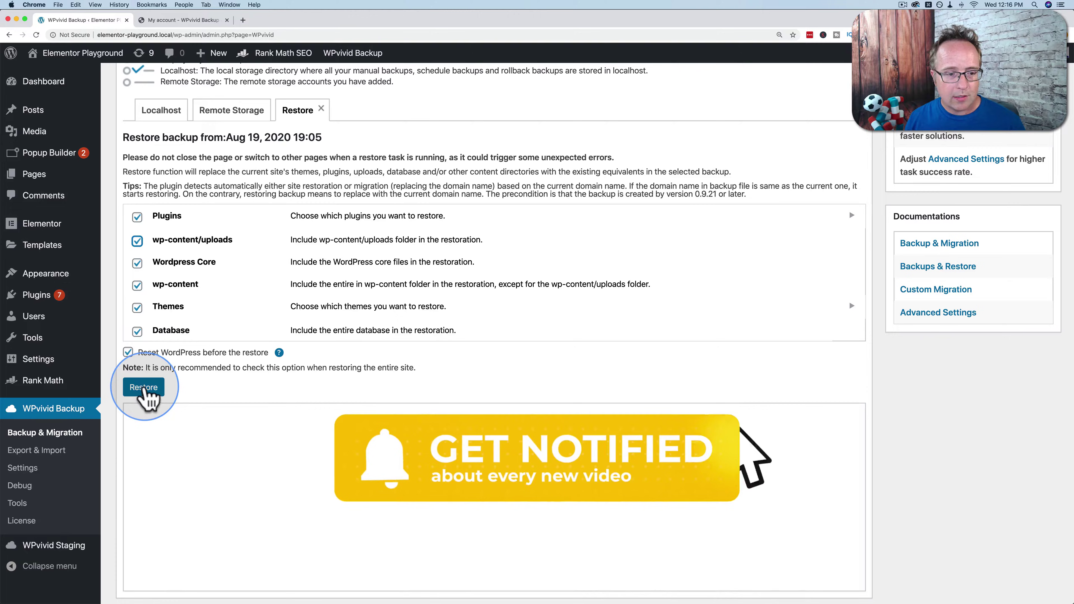
{"action": "left_click", "coordinate": [144, 387]}
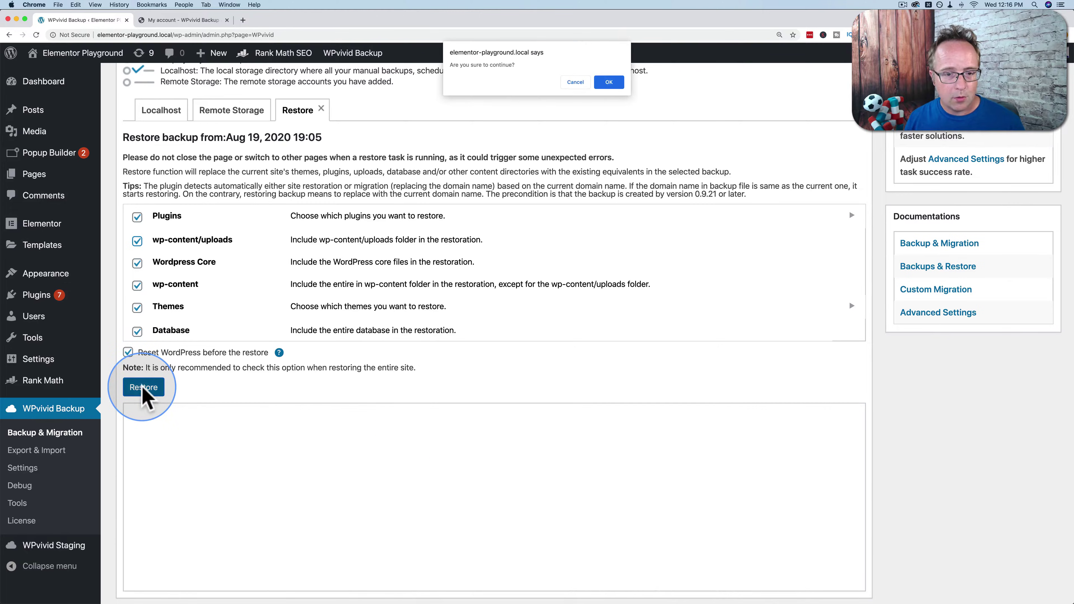
{"action": "left_click", "coordinate": [606, 83]}
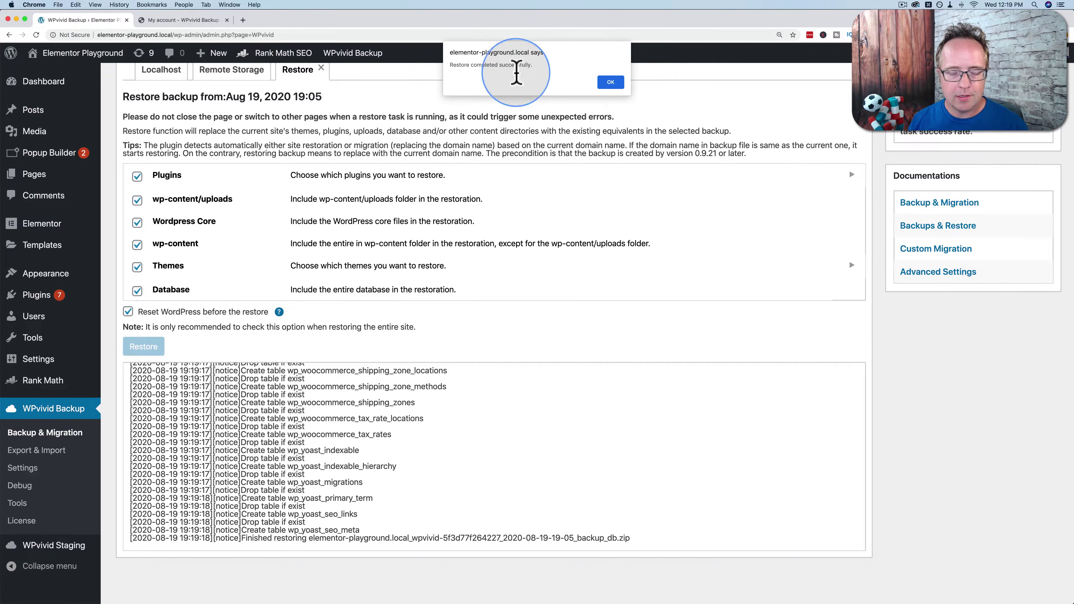
Dismiss the restore alert, check Posts and the 28-plugin list, then open WPvivid Backup & Migration.
{"action": "left_click", "coordinate": [610, 82]}
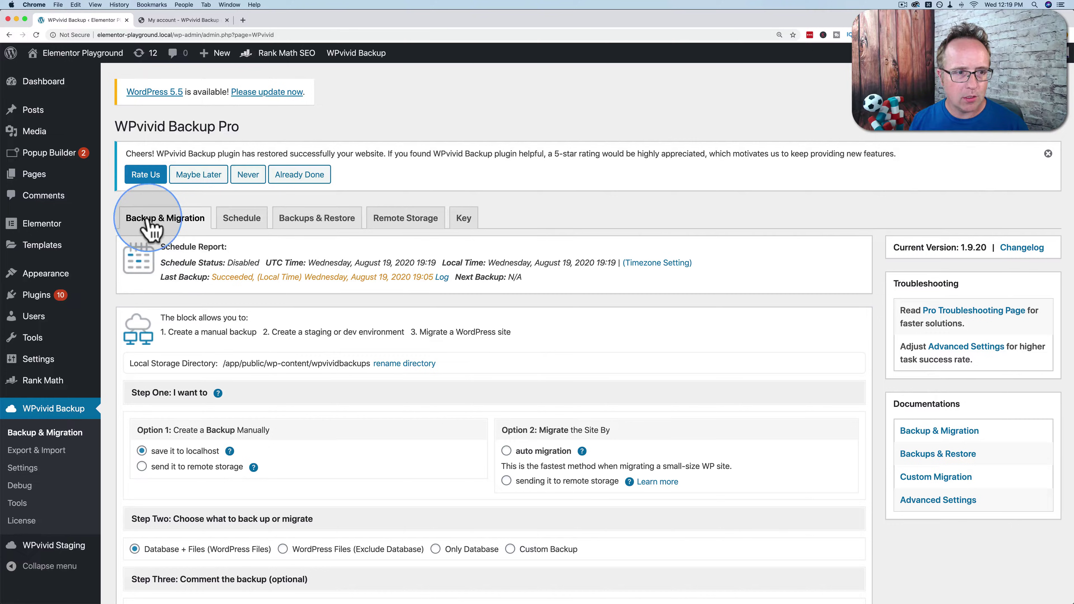
{"action": "left_click", "coordinate": [33, 117]}
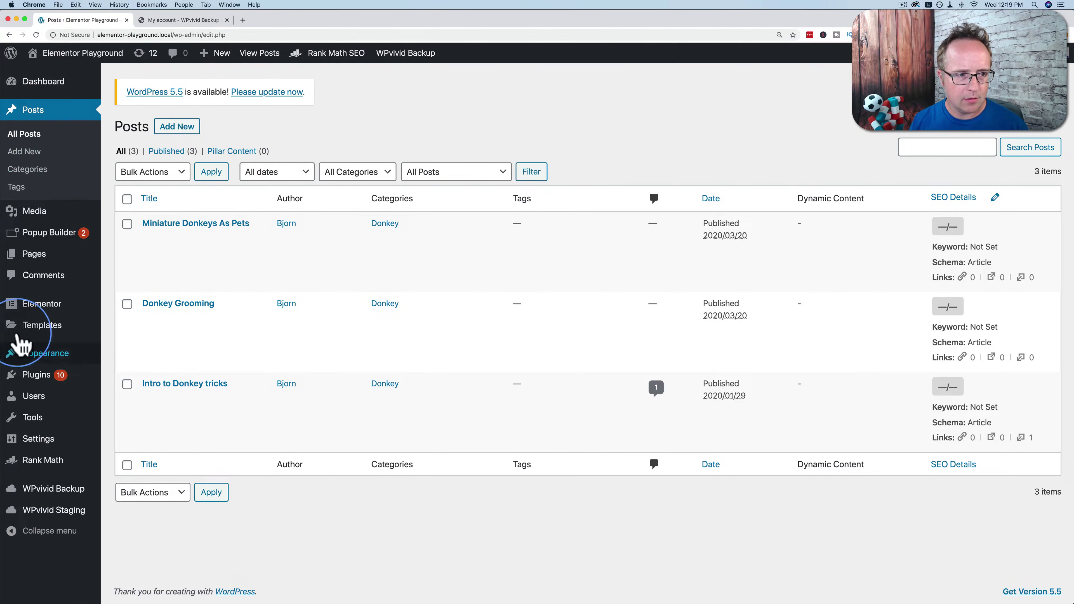
{"action": "left_click", "coordinate": [36, 377]}
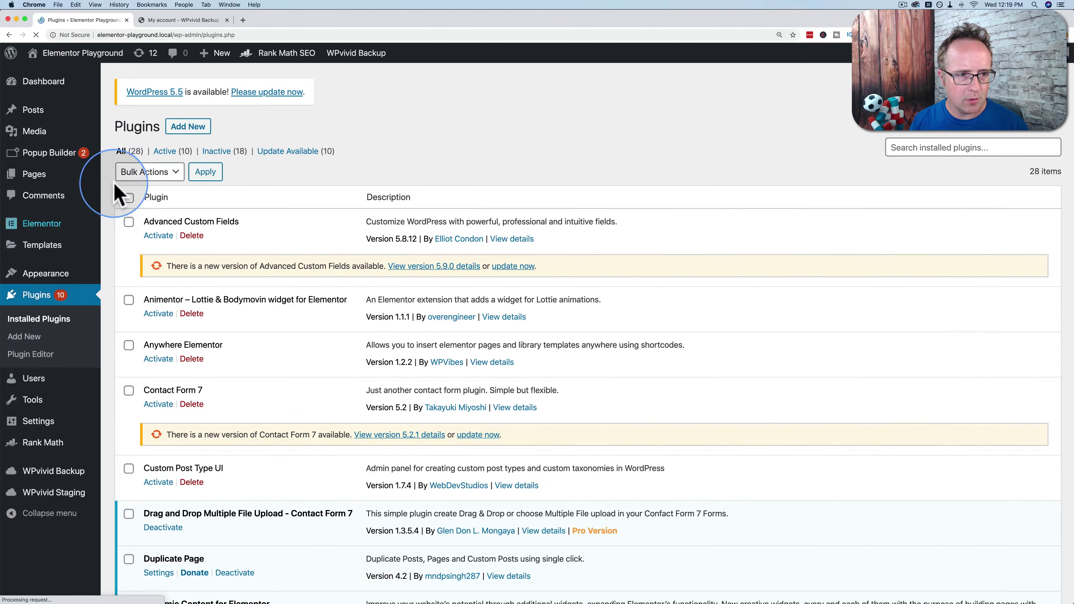
{"action": "left_click", "coordinate": [126, 151]}
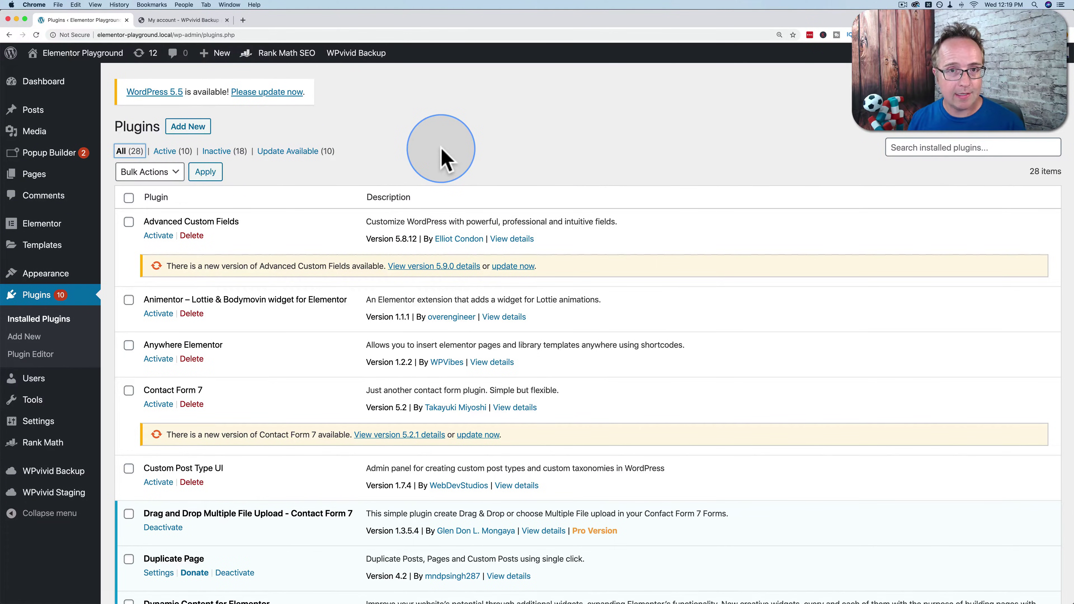
{"action": "left_click", "coordinate": [443, 154]}
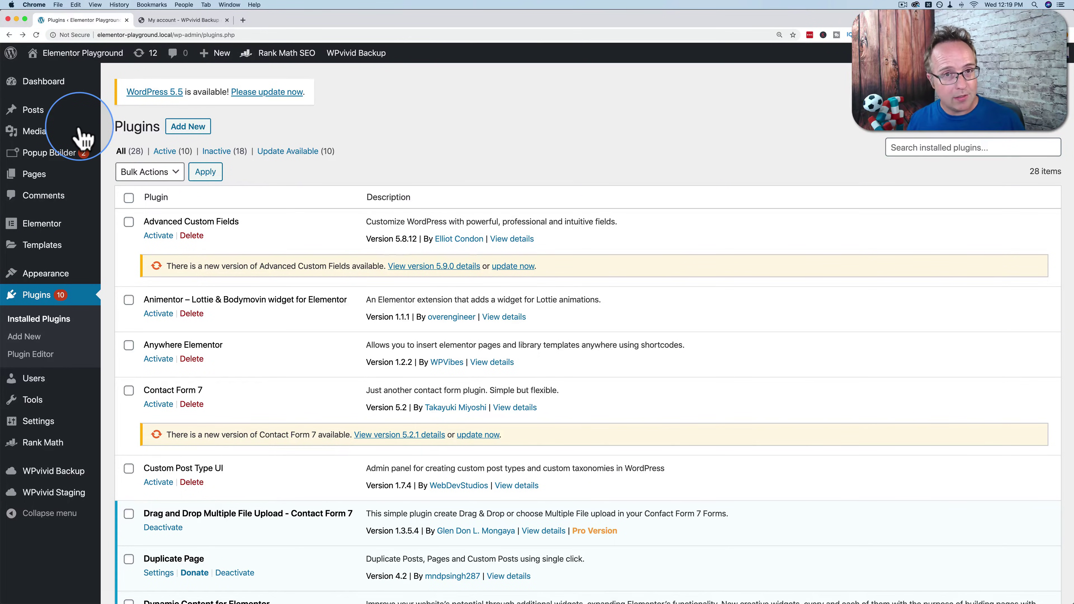
{"action": "mouse_move", "coordinate": [38, 472]}
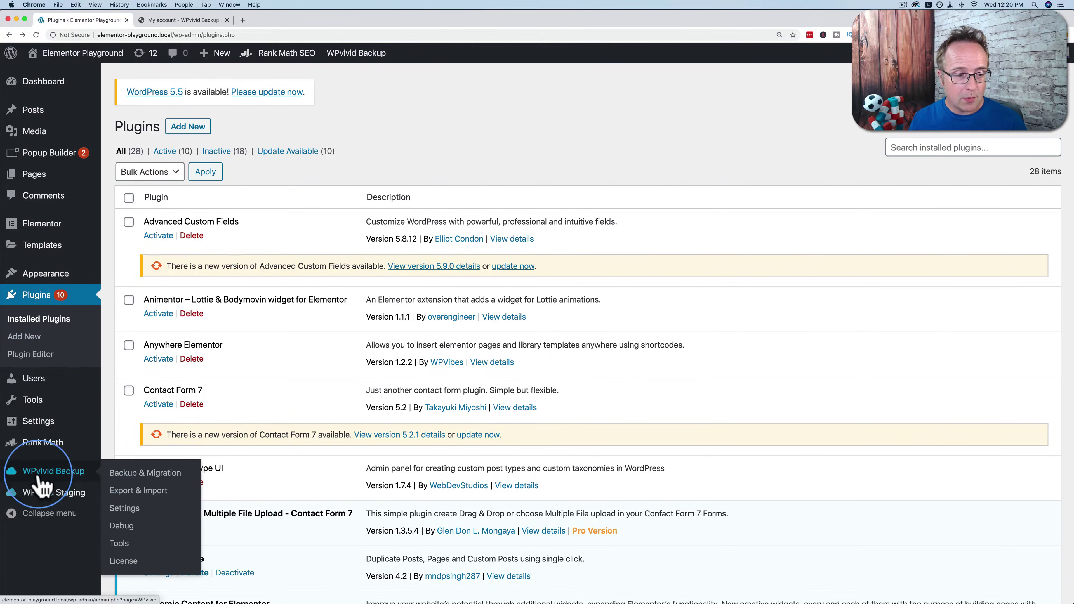
{"action": "left_click", "coordinate": [122, 474]}
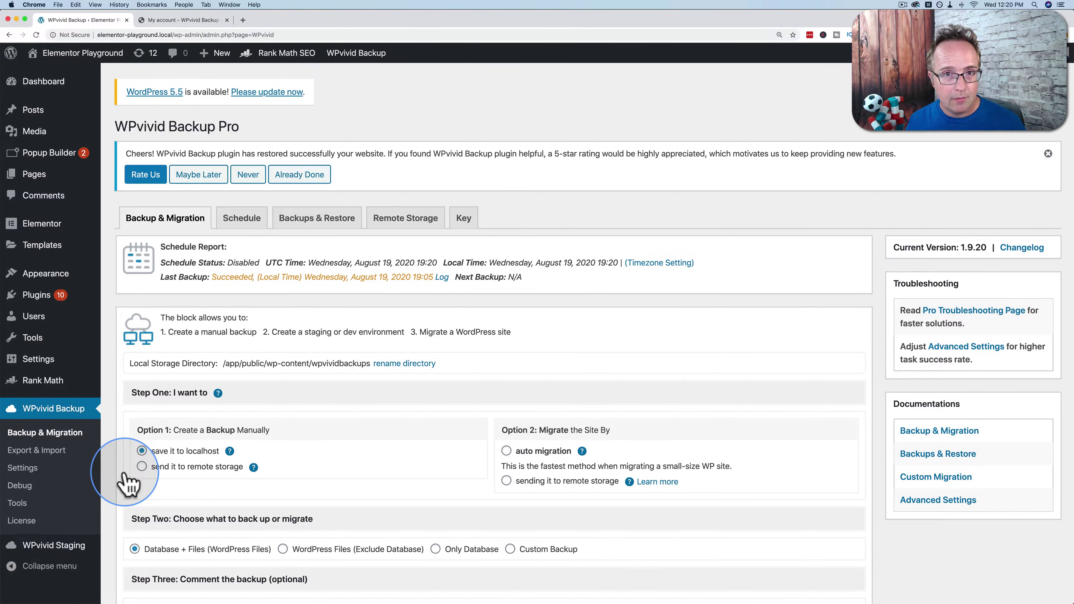
Set the WPvivid schedule to Weekly on Tuesday, starting at 19:00.
{"action": "left_click", "coordinate": [243, 218]}
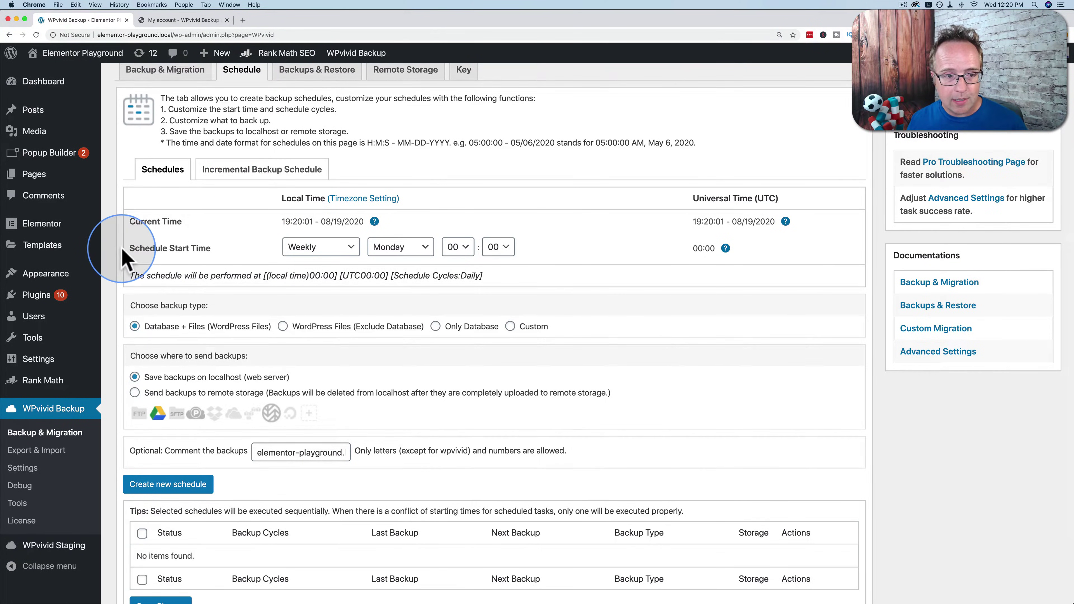
{"action": "left_click", "coordinate": [350, 247]}
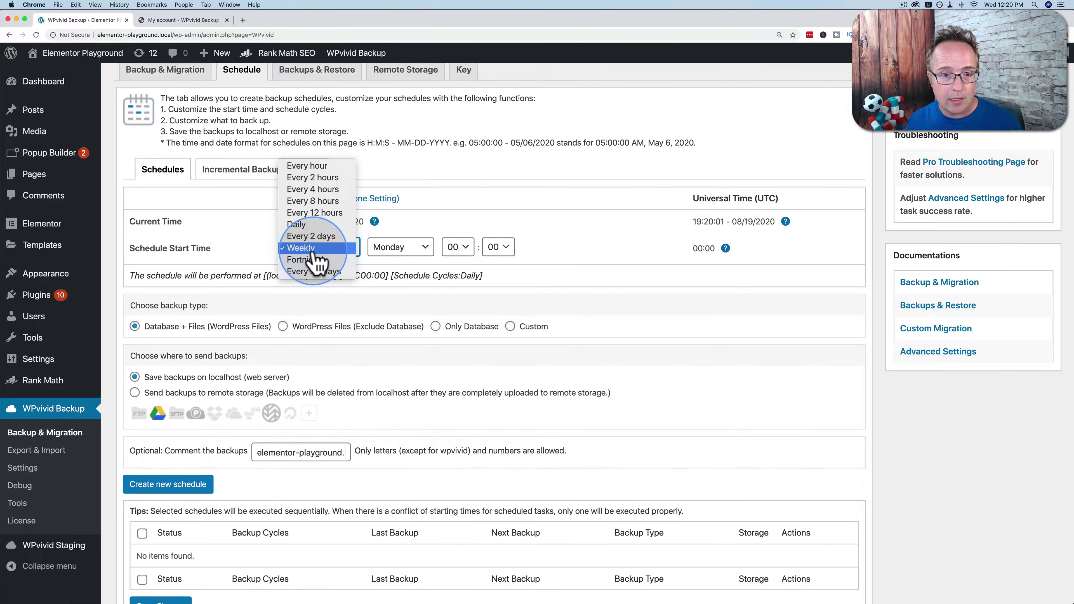
{"action": "left_click", "coordinate": [312, 248]}
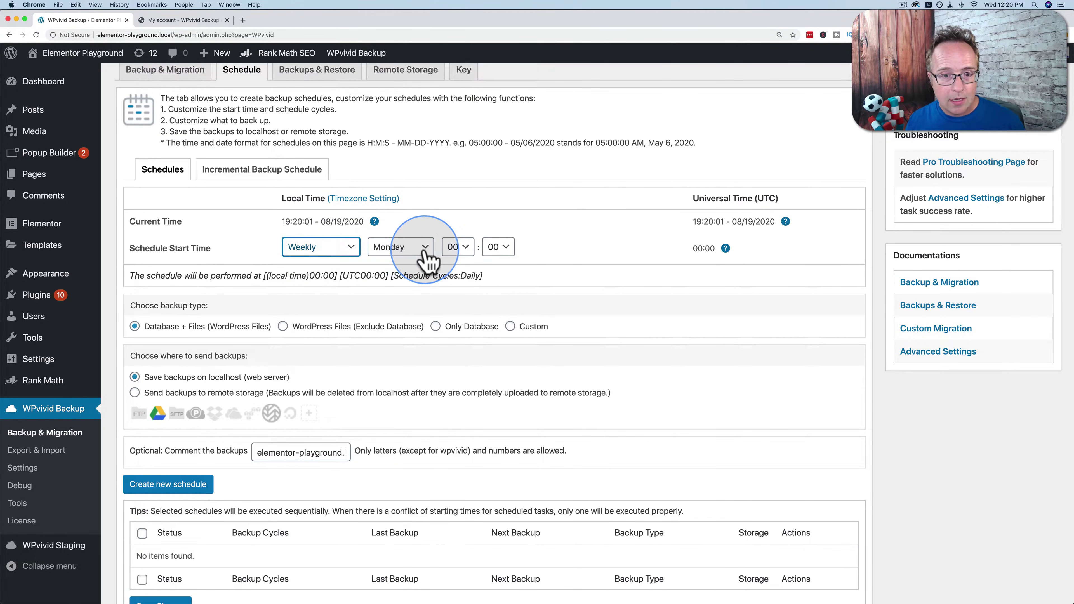
{"action": "left_click", "coordinate": [408, 253]}
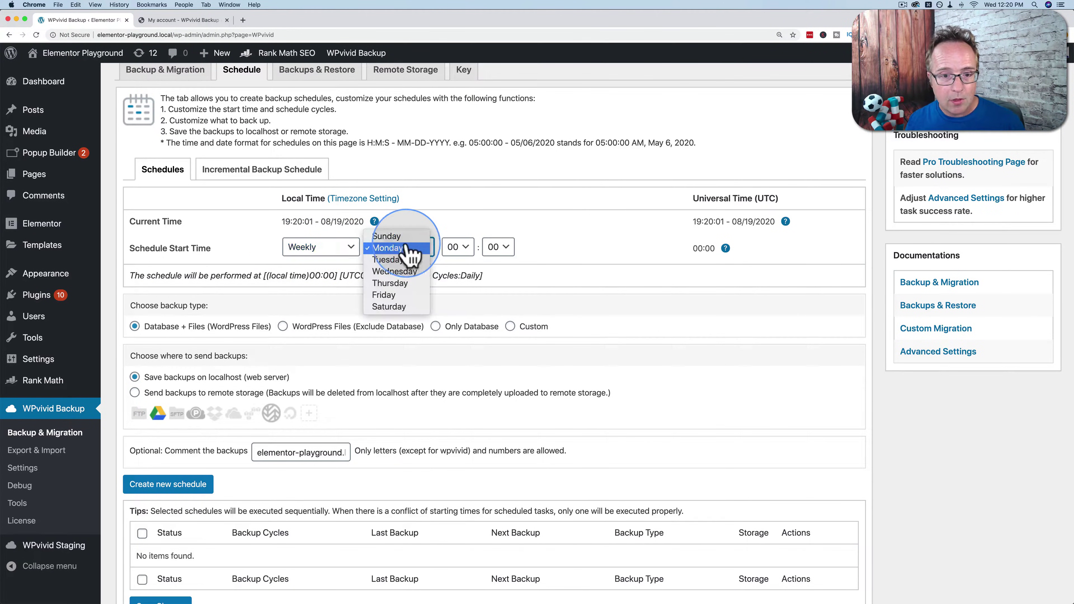
{"action": "left_click", "coordinate": [389, 262]}
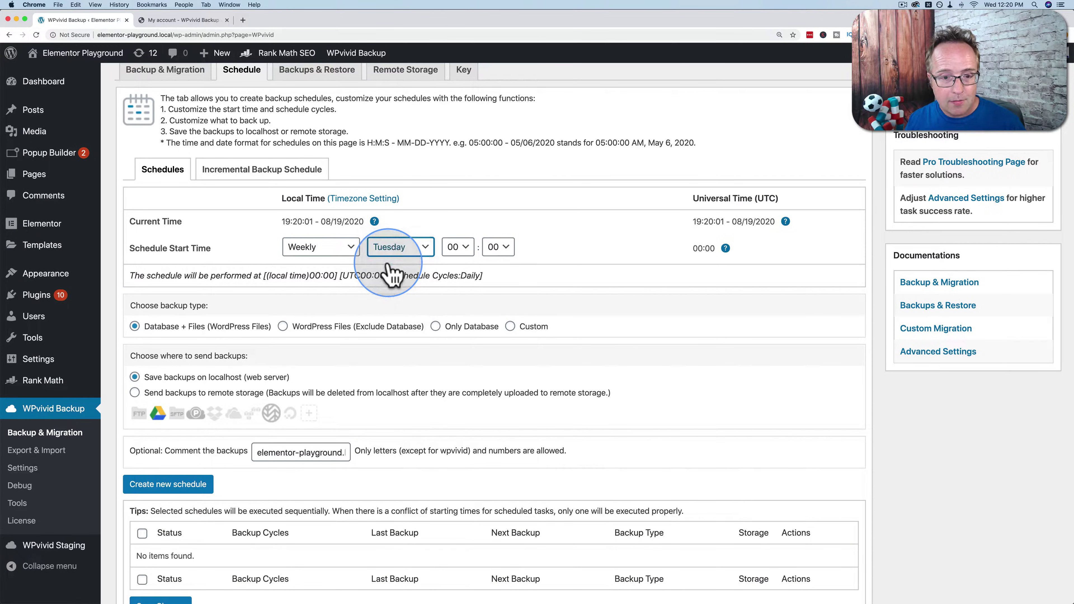
{"action": "left_click", "coordinate": [458, 248]}
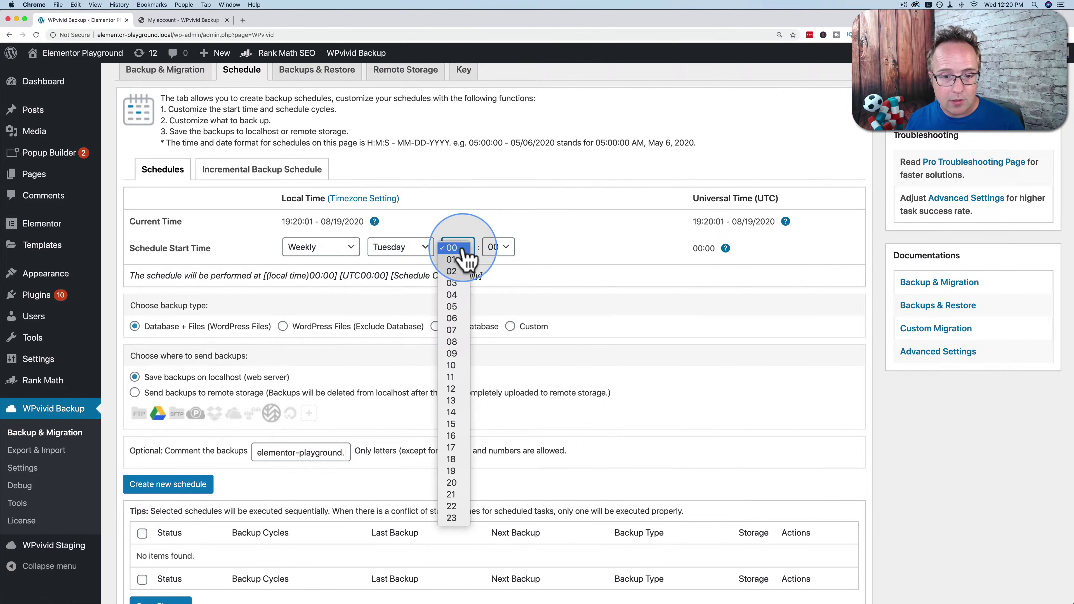
{"action": "left_click", "coordinate": [455, 472]}
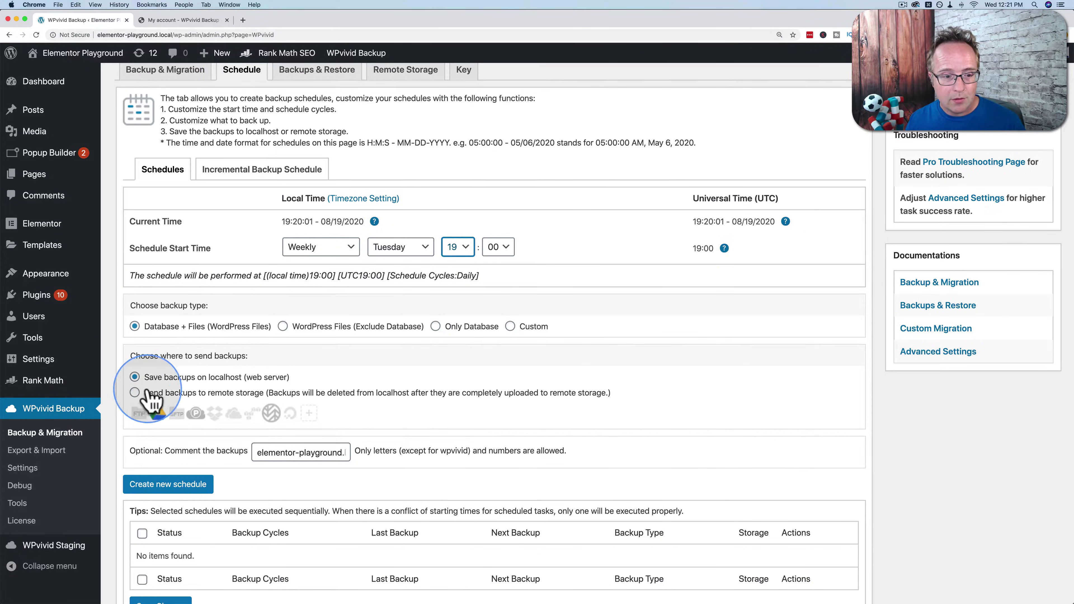
Choose sending backups to remote storage and create the new schedule.
{"action": "left_click", "coordinate": [135, 392]}
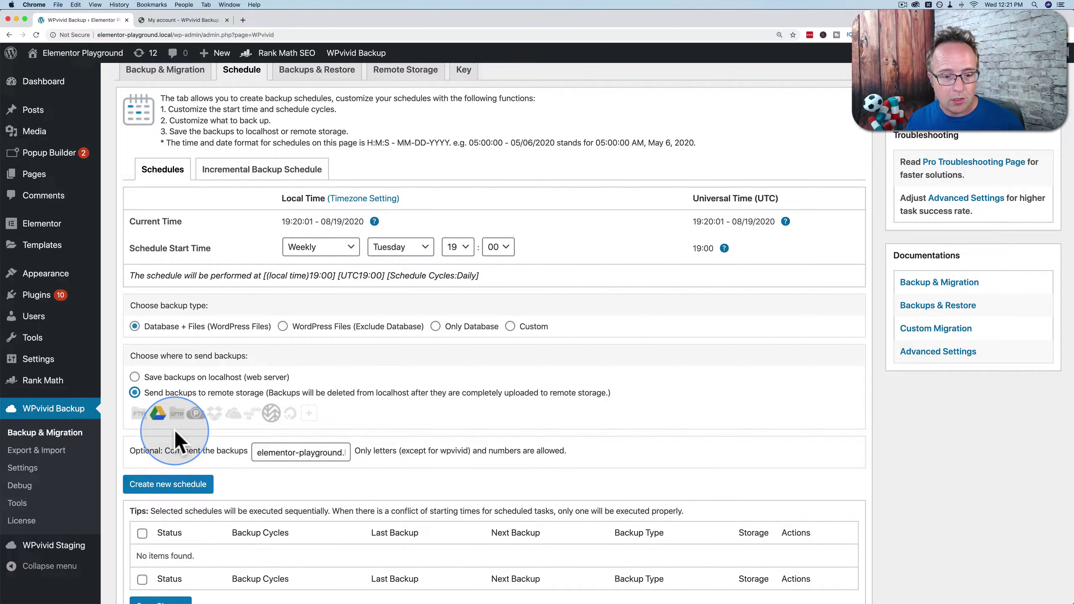
{"action": "scroll", "coordinate": [169, 438], "scroll_direction": "down", "scroll_amount": 3}
{"action": "left_click", "coordinate": [173, 393]}
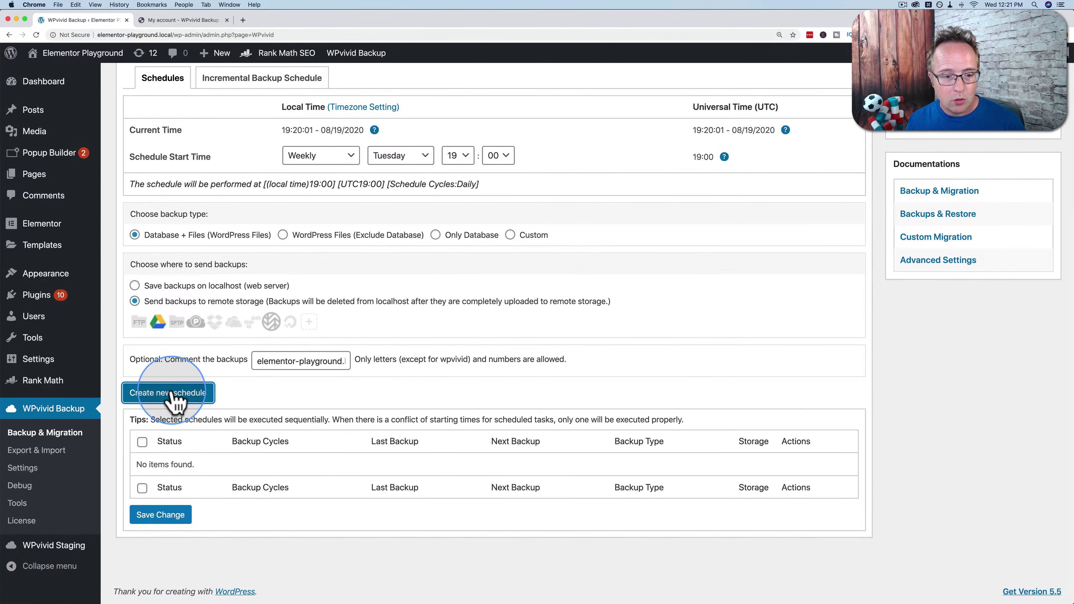
{"action": "scroll", "coordinate": [360, 423], "scroll_direction": "down", "scroll_amount": 1}
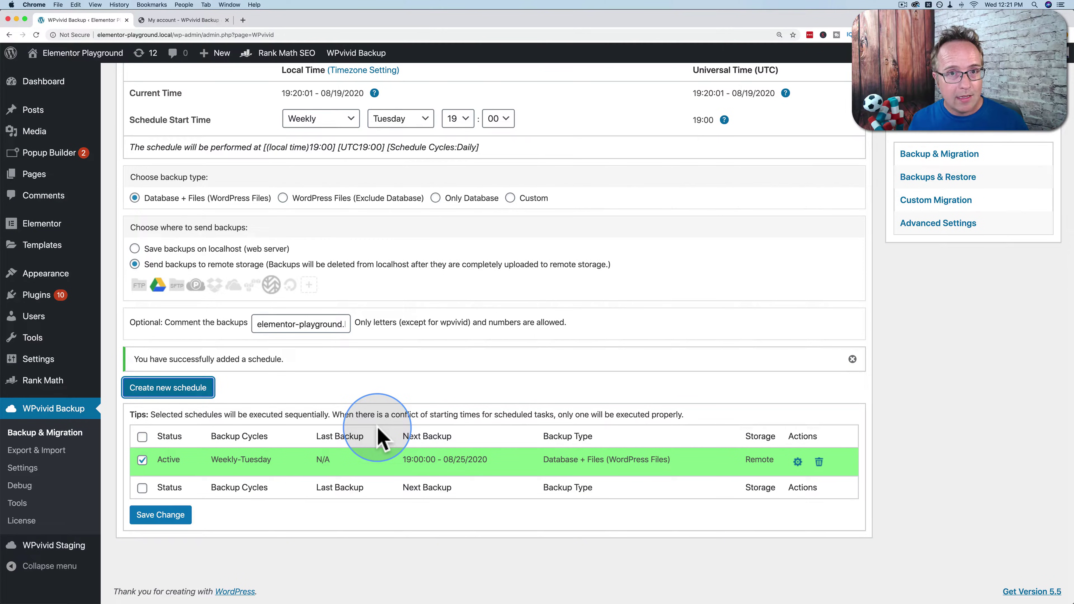
Open WPvivid Staging (version 1.9.8), which shows no staging sites yet.
{"action": "left_click", "coordinate": [40, 548]}
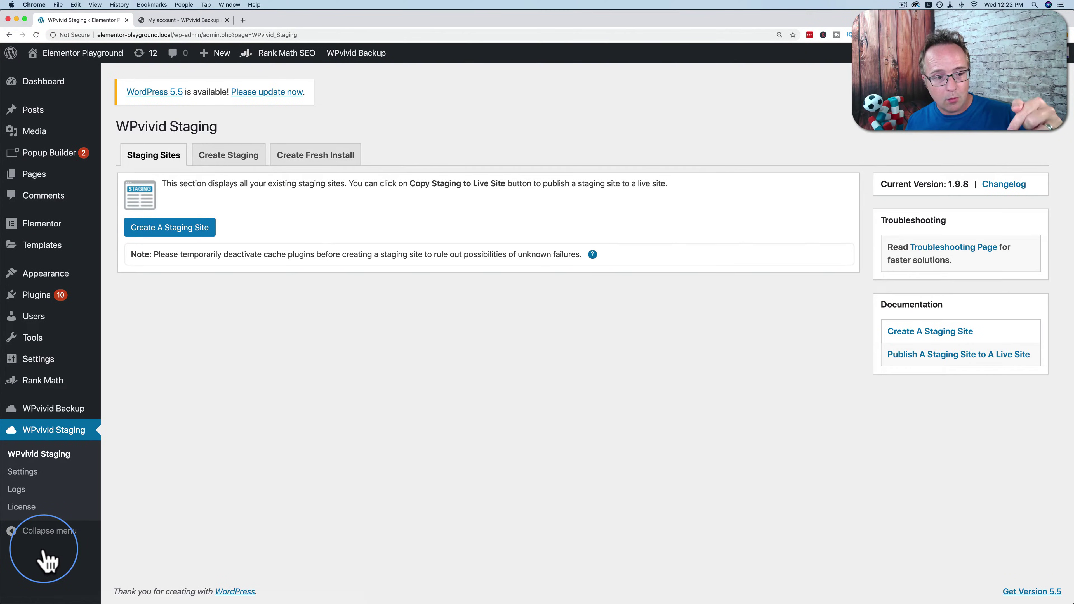
{"action": "mouse_move", "coordinate": [60, 395]}
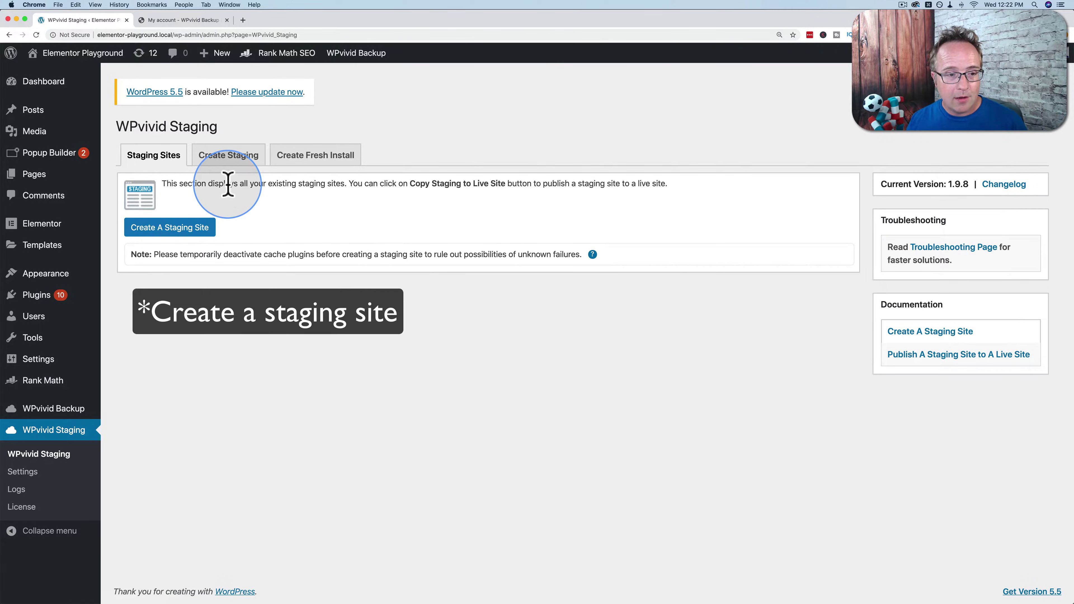
Begin a new staging site, keeping folder mystaging01 and table prefix wpvividstg01_.
{"action": "left_click", "coordinate": [174, 229]}
{"action": "double_click", "coordinate": [134, 174]}
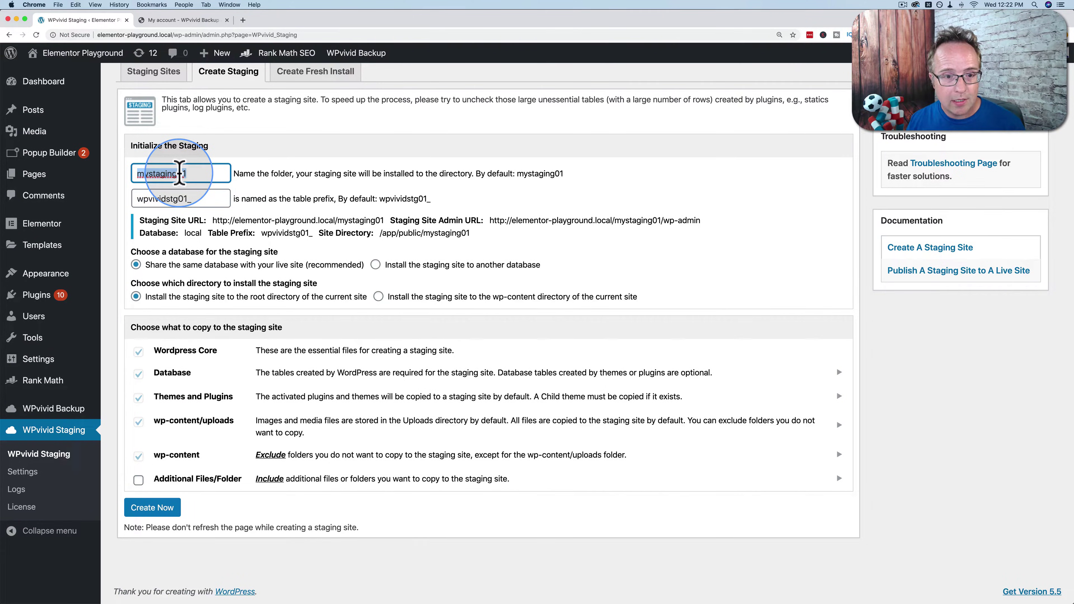
{"action": "left_click_drag", "start_coordinate": [191, 199], "coordinate": [134, 199]}
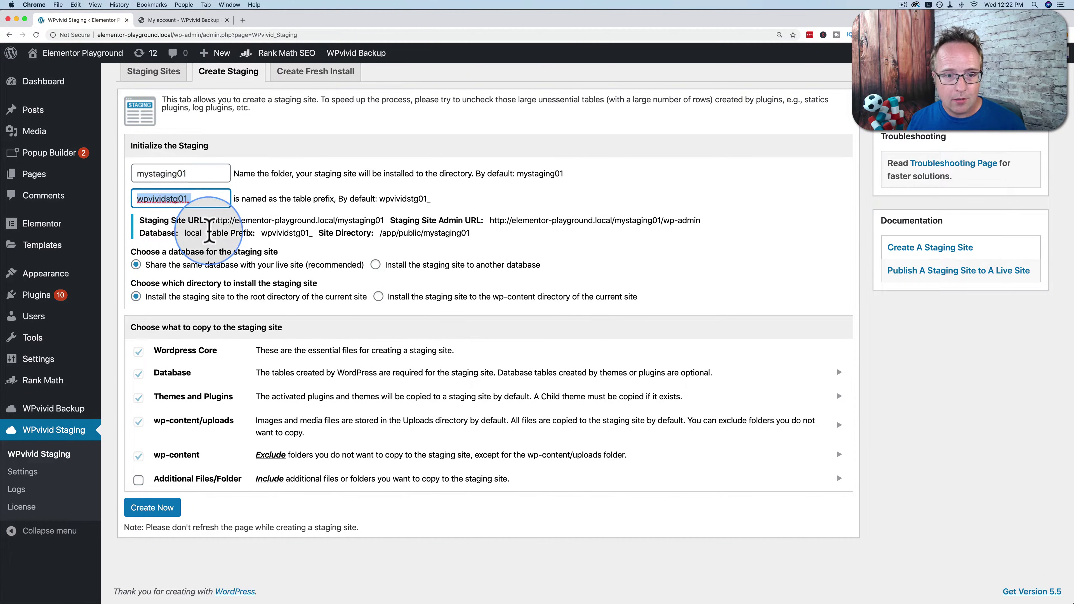
{"action": "left_click_drag", "start_coordinate": [471, 234], "coordinate": [122, 229]}
{"action": "left_click", "coordinate": [128, 245]}
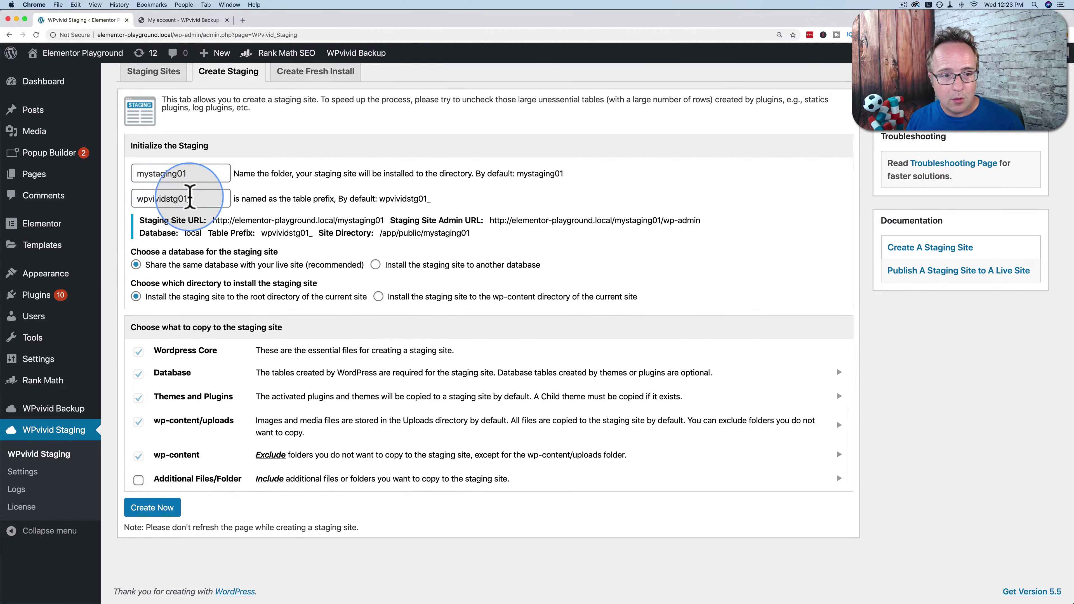
{"action": "left_click_drag", "start_coordinate": [191, 199], "coordinate": [134, 198]}
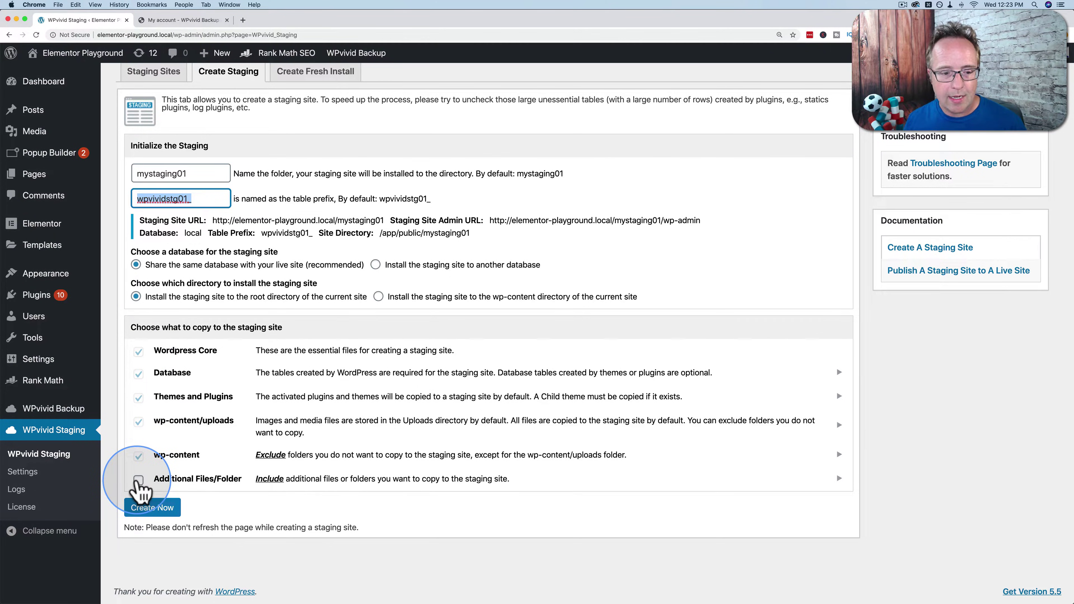
Leave Additional Files/Folder unchecked and create the staging site, confirming with OK.
{"action": "left_click", "coordinate": [139, 479]}
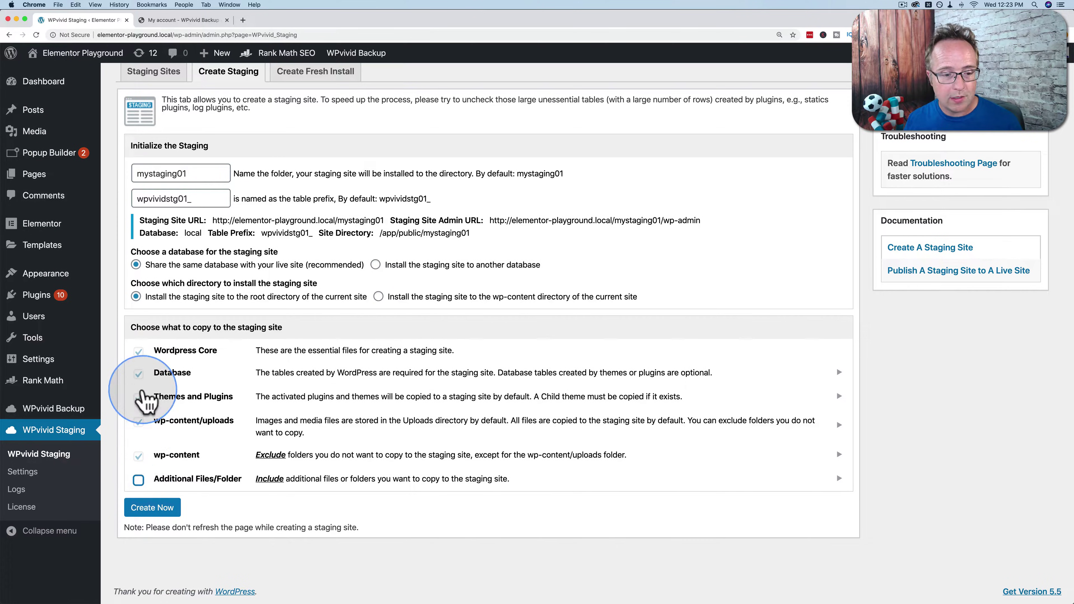
{"action": "left_click", "coordinate": [137, 480]}
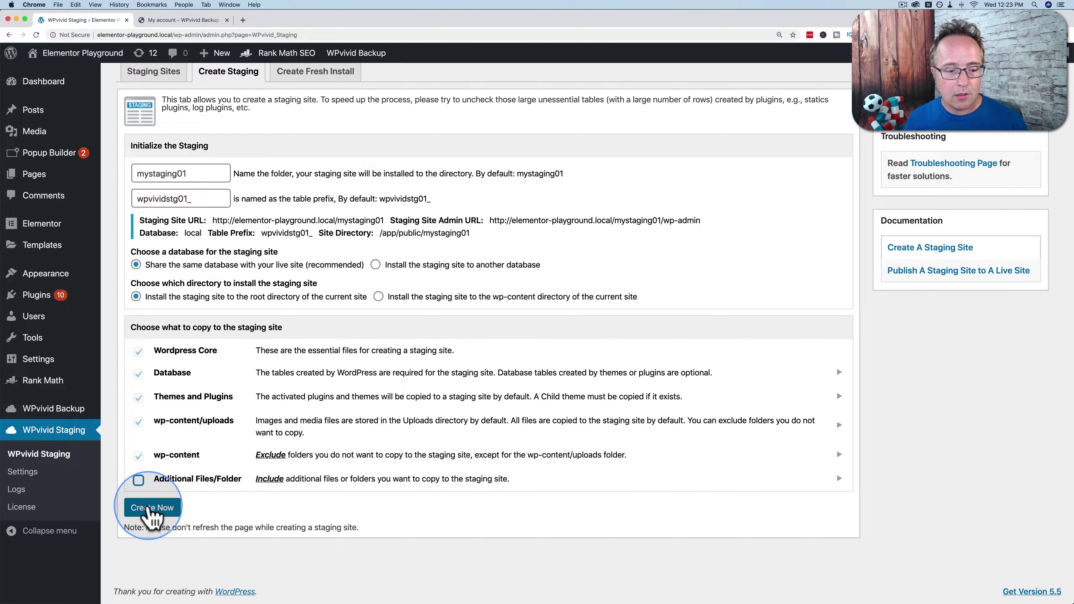
{"action": "left_click", "coordinate": [150, 507]}
{"action": "left_click", "coordinate": [609, 84]}
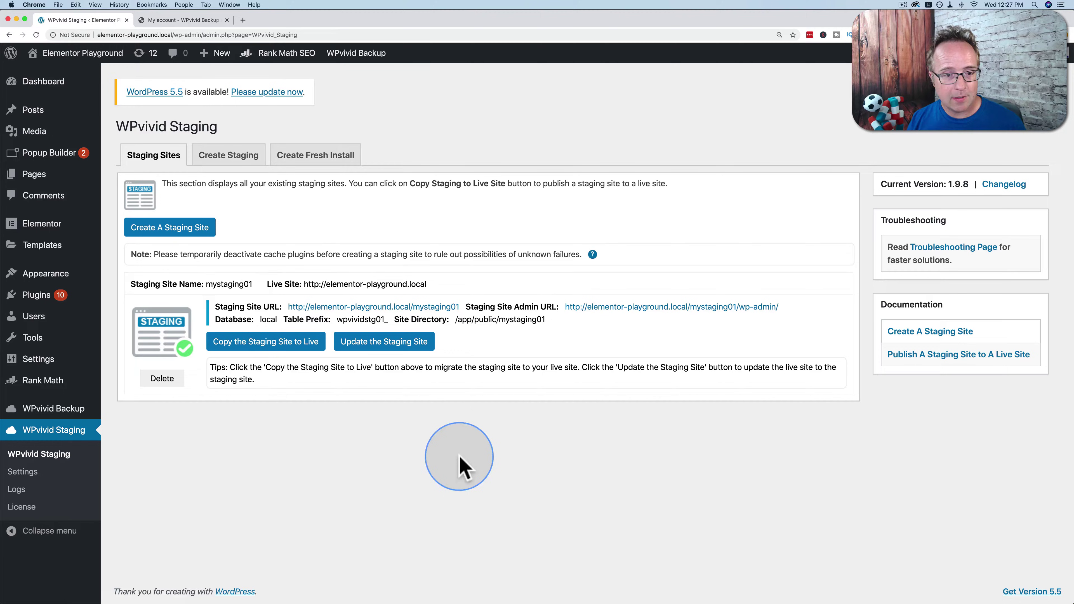
Open the mystaging01 admin URL (elementor-playground.local/mystaging01/wp-admin) in a new tab.
{"action": "left_click_drag", "start_coordinate": [460, 307], "coordinate": [287, 307]}
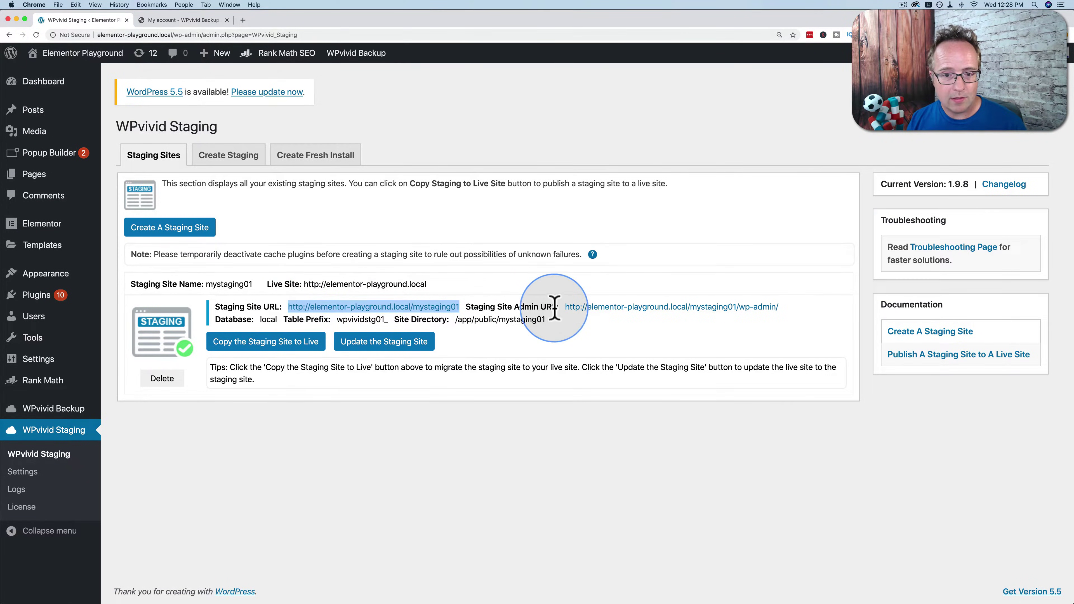
{"action": "left_click_drag", "start_coordinate": [564, 307], "coordinate": [792, 313]}
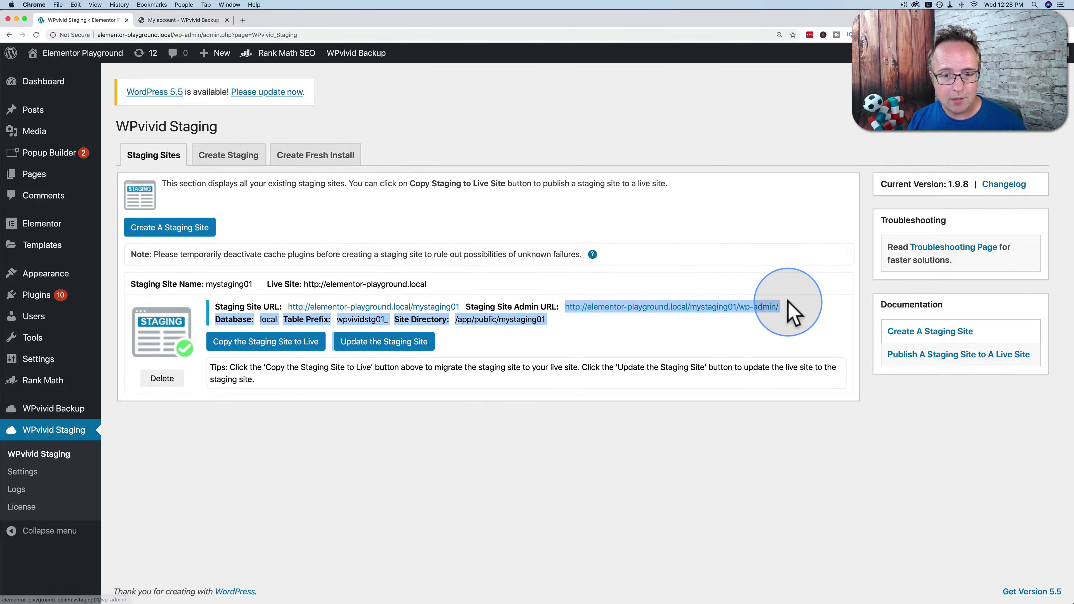
{"action": "left_click", "coordinate": [715, 308]}
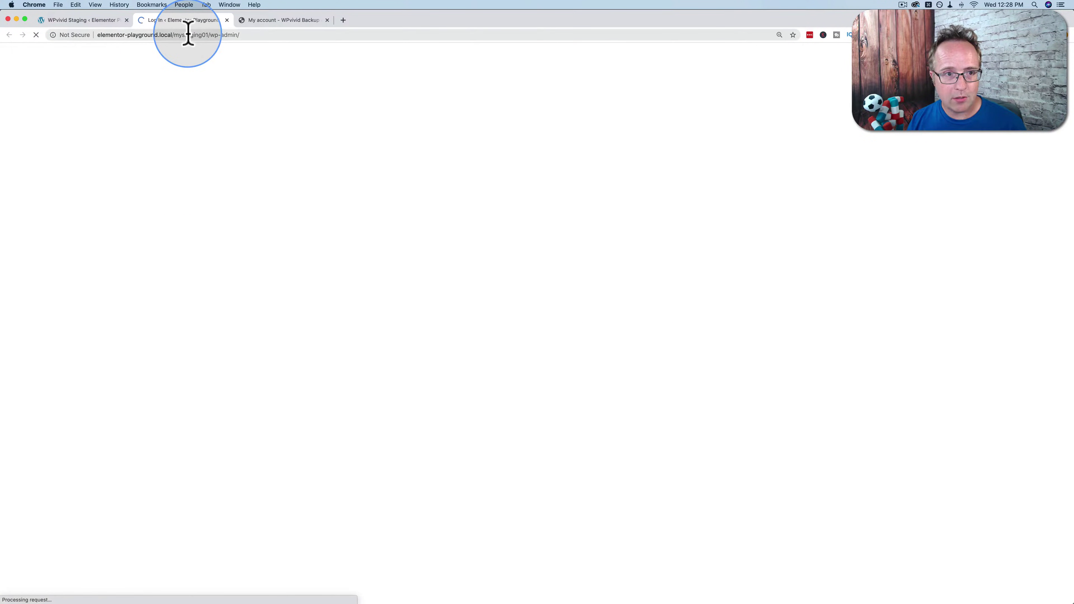
Log in to the mystaging01 admin with the account username and password, dismissing the password manager prompt.
{"action": "type", "text": "B"}
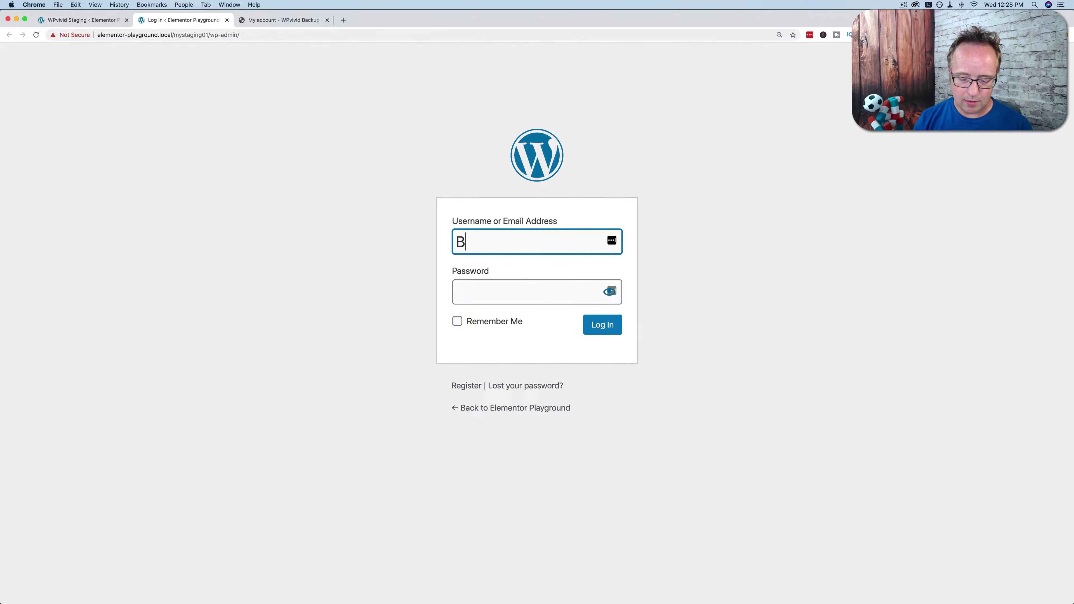
{"action": "type", "text": "jorn"}
{"action": "key", "text": "Tab"}
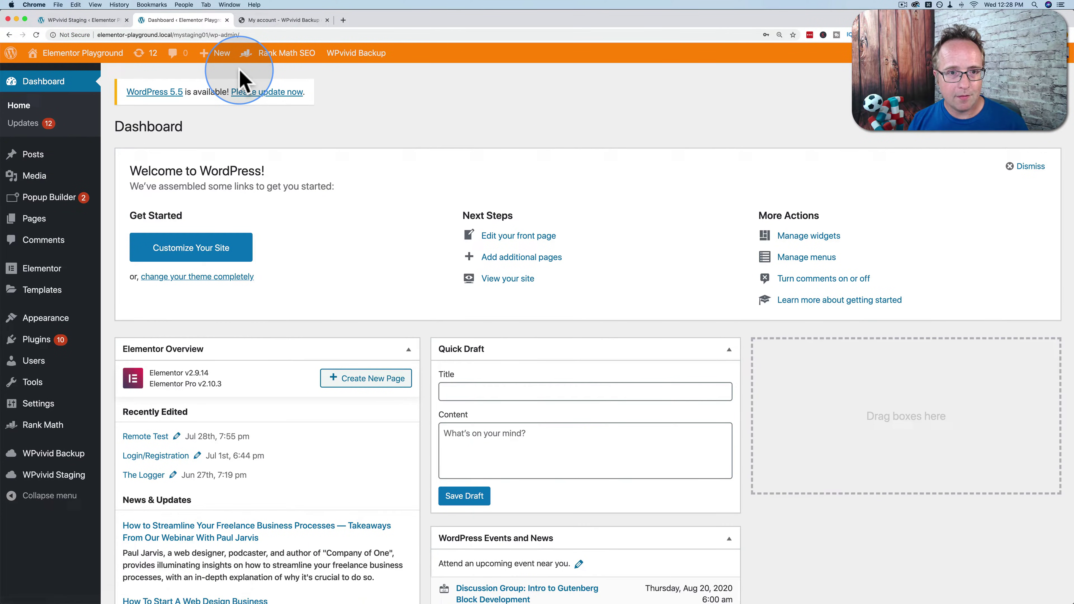
{"action": "mouse_move", "coordinate": [76, 59]}
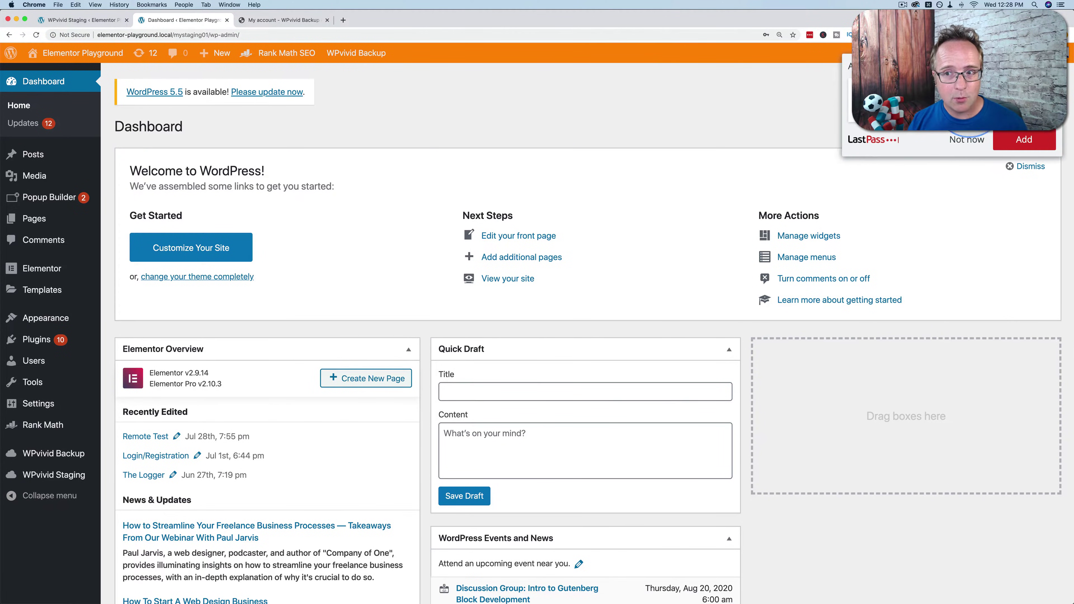
{"action": "left_click", "coordinate": [966, 139]}
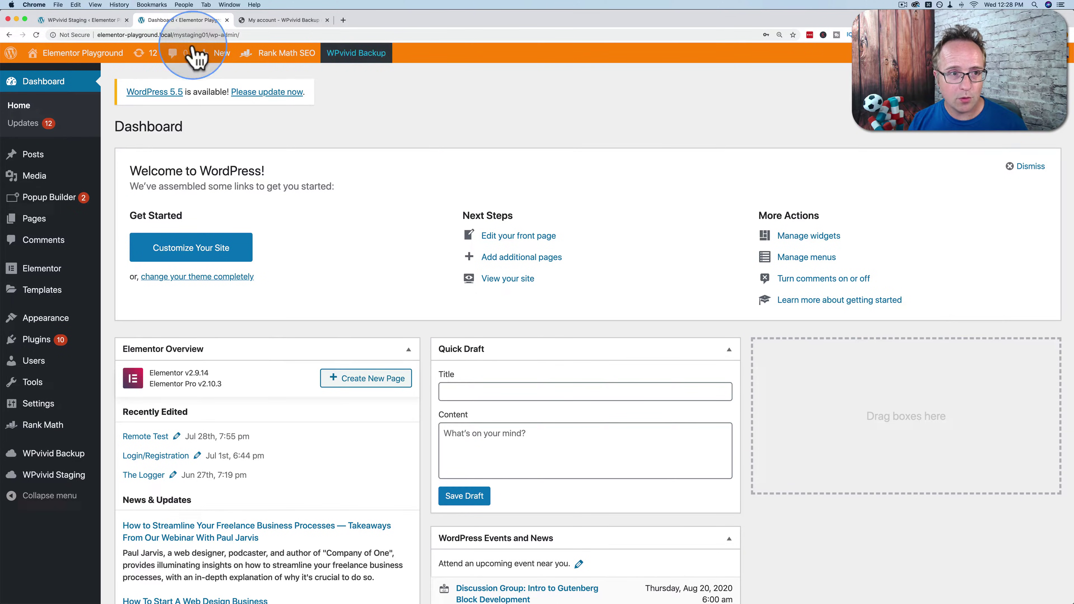
{"action": "left_click", "coordinate": [64, 21]}
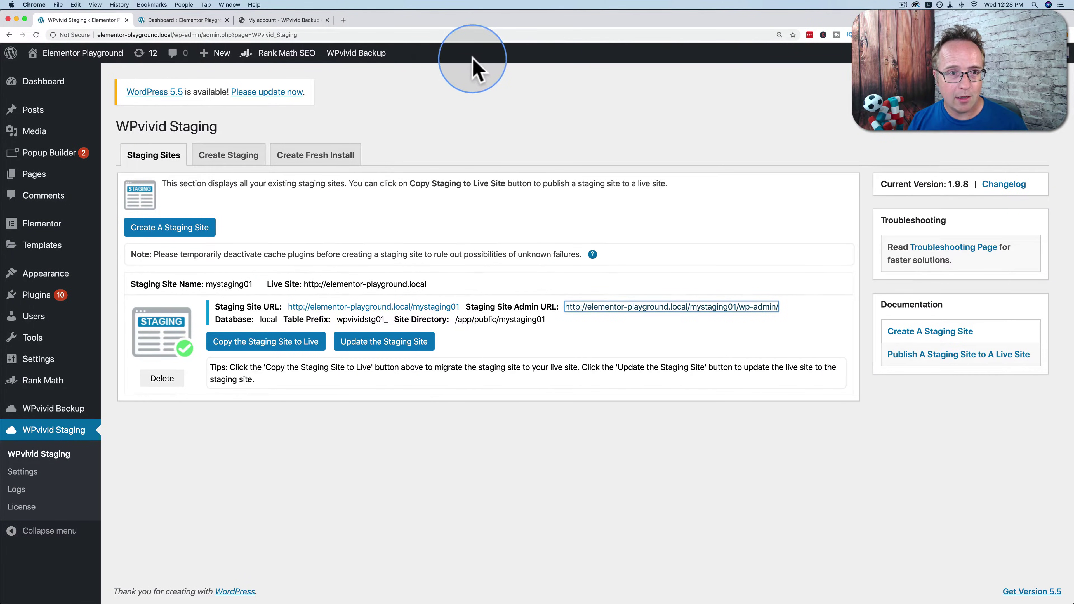
{"action": "left_click", "coordinate": [193, 20]}
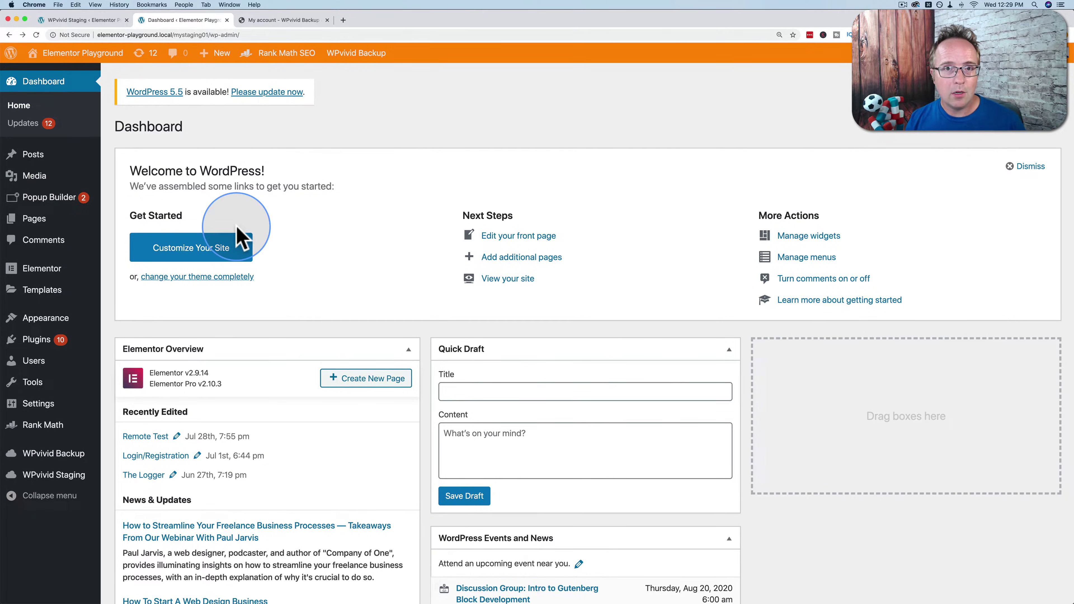
Disable WPvivid's auto-backup before updating and update the staging site's WordPress core to 5.5.
{"action": "left_click", "coordinate": [261, 92]}
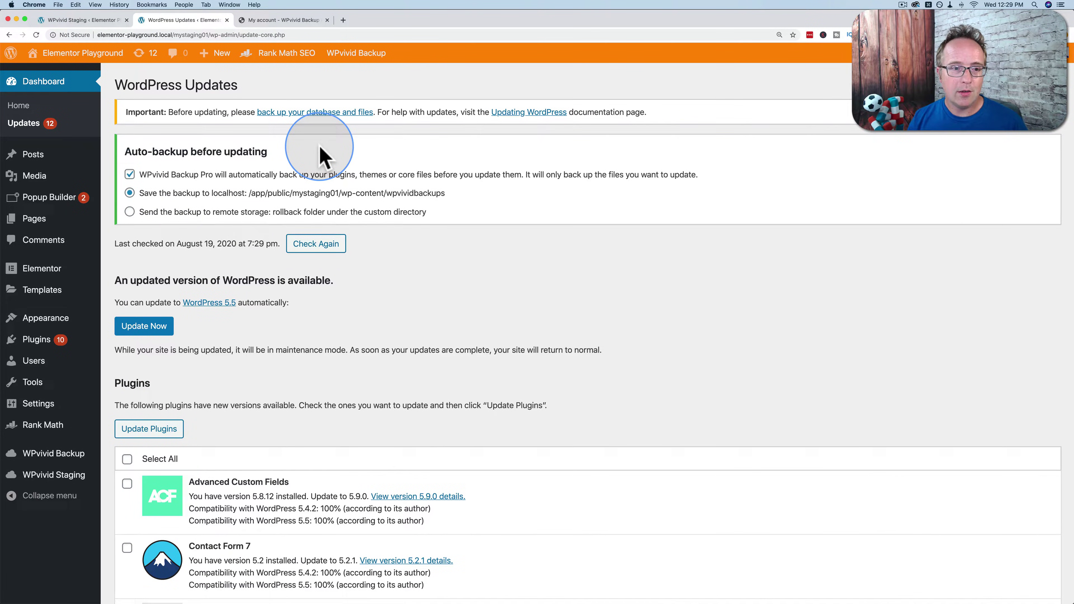
{"action": "left_click_drag", "start_coordinate": [126, 152], "coordinate": [354, 155]}
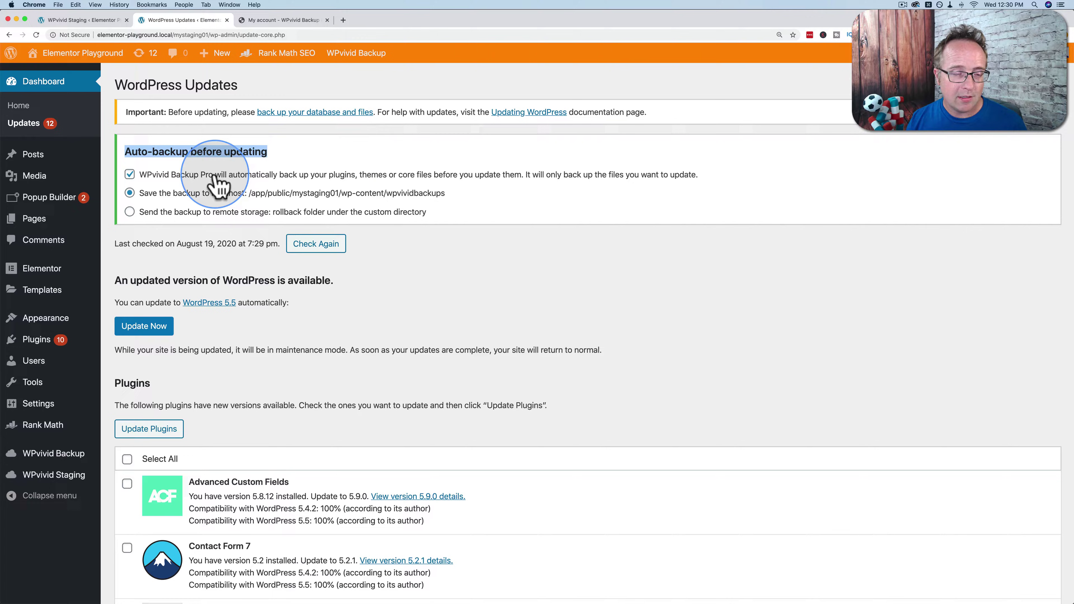
{"action": "left_click", "coordinate": [130, 174]}
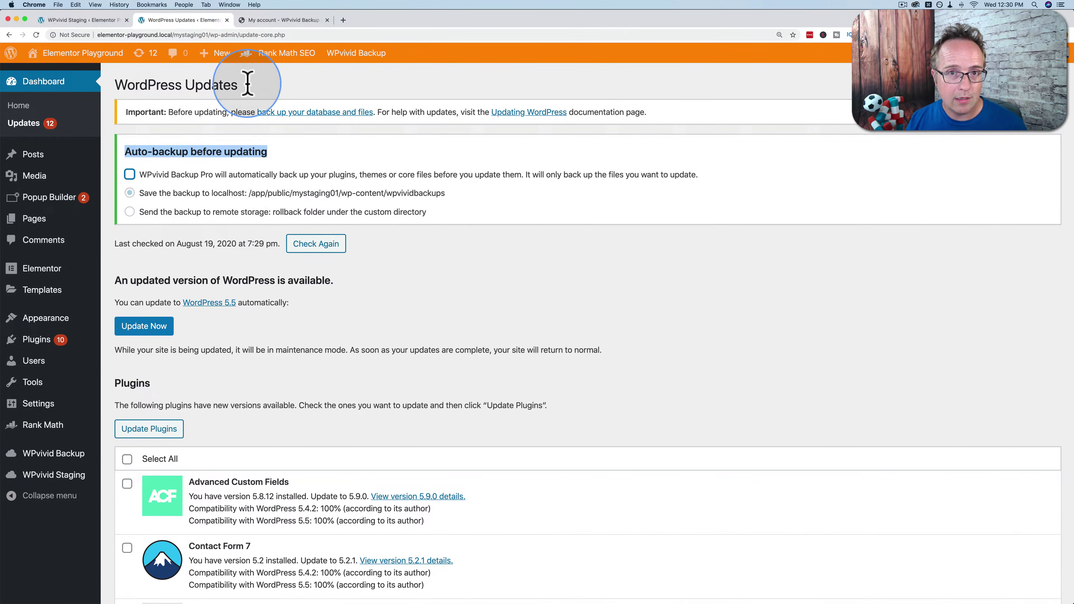
{"action": "scroll", "coordinate": [295, 337], "scroll_direction": "down", "scroll_amount": 5}
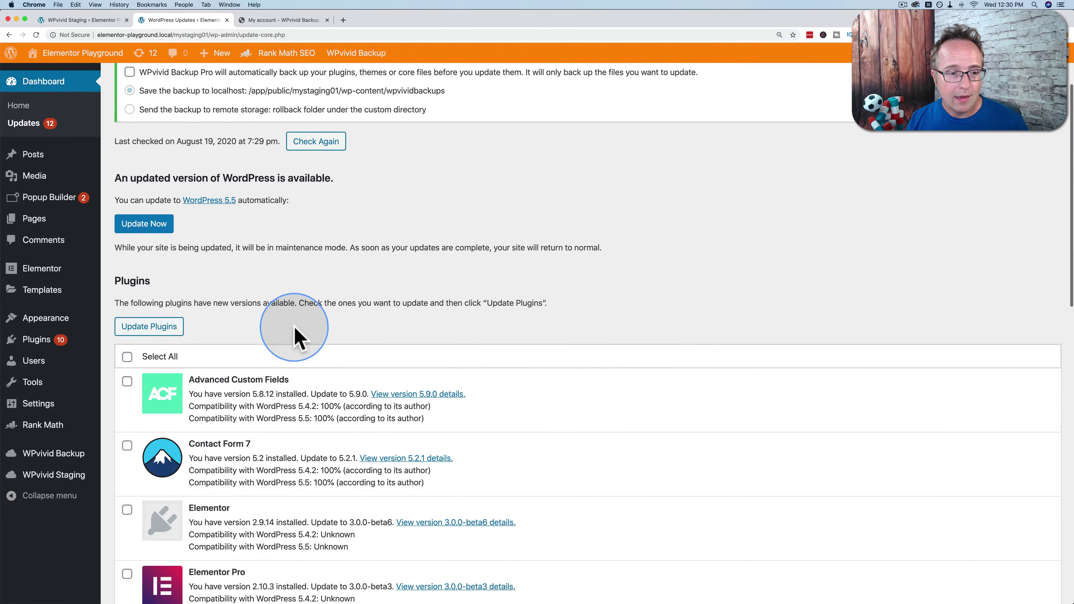
{"action": "left_click", "coordinate": [147, 225]}
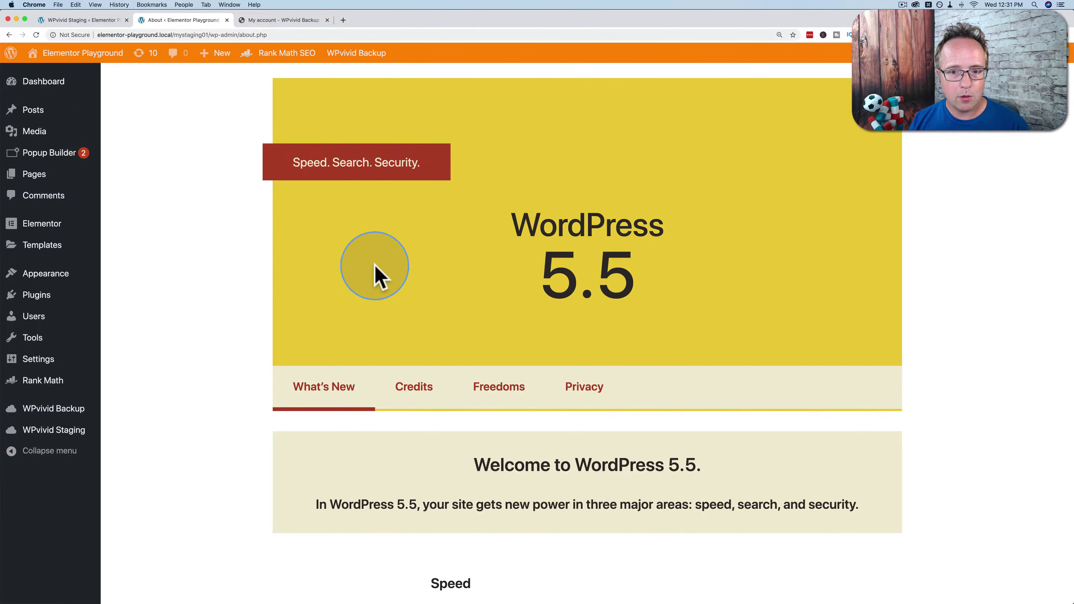
Review the WordPress 5.5 About page, then reload the live site's WPvivid Staging page.
{"action": "scroll", "coordinate": [300, 283], "scroll_direction": "down", "scroll_amount": 10}
{"action": "scroll", "coordinate": [300, 283], "scroll_direction": "down", "scroll_amount": 20}
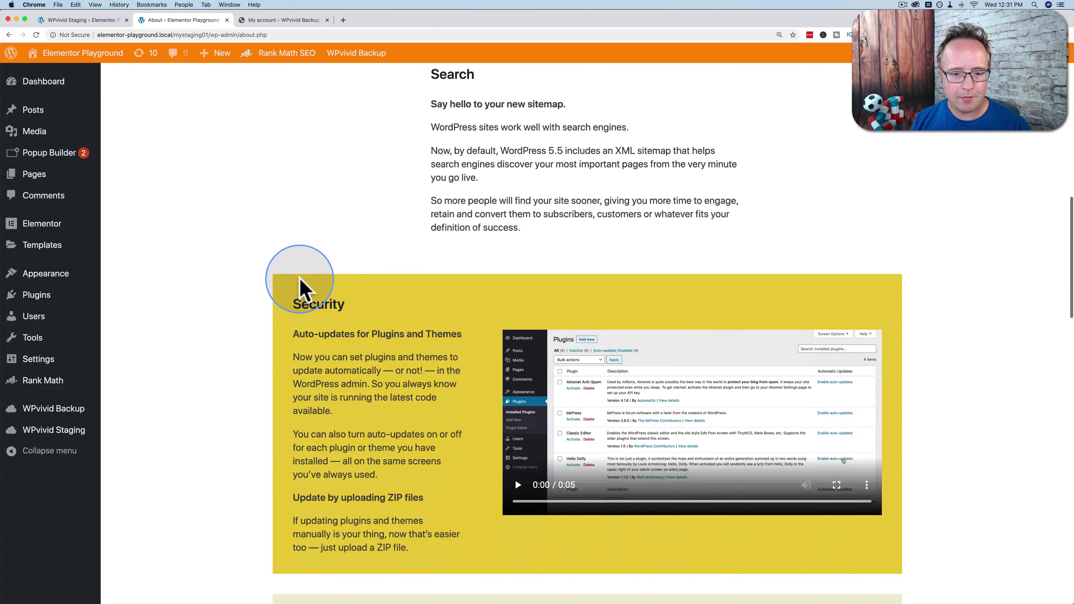
{"action": "scroll", "coordinate": [300, 283], "scroll_direction": "down", "scroll_amount": 15}
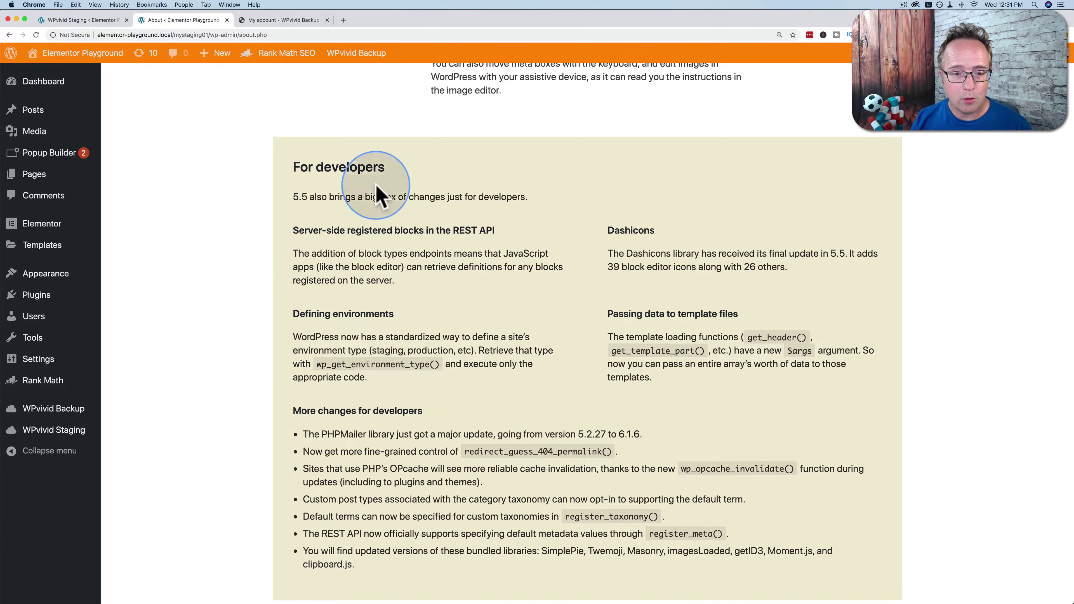
{"action": "scroll", "coordinate": [431, 293], "scroll_direction": "up", "scroll_amount": 18}
{"action": "scroll", "coordinate": [432, 293], "scroll_direction": "up", "scroll_amount": 20}
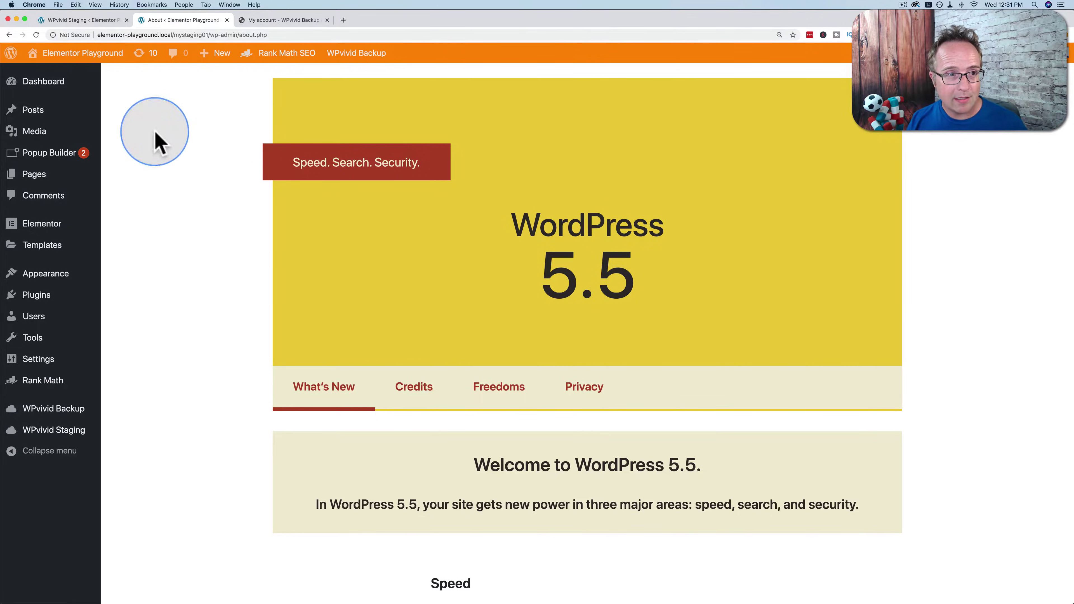
{"action": "left_click", "coordinate": [87, 20]}
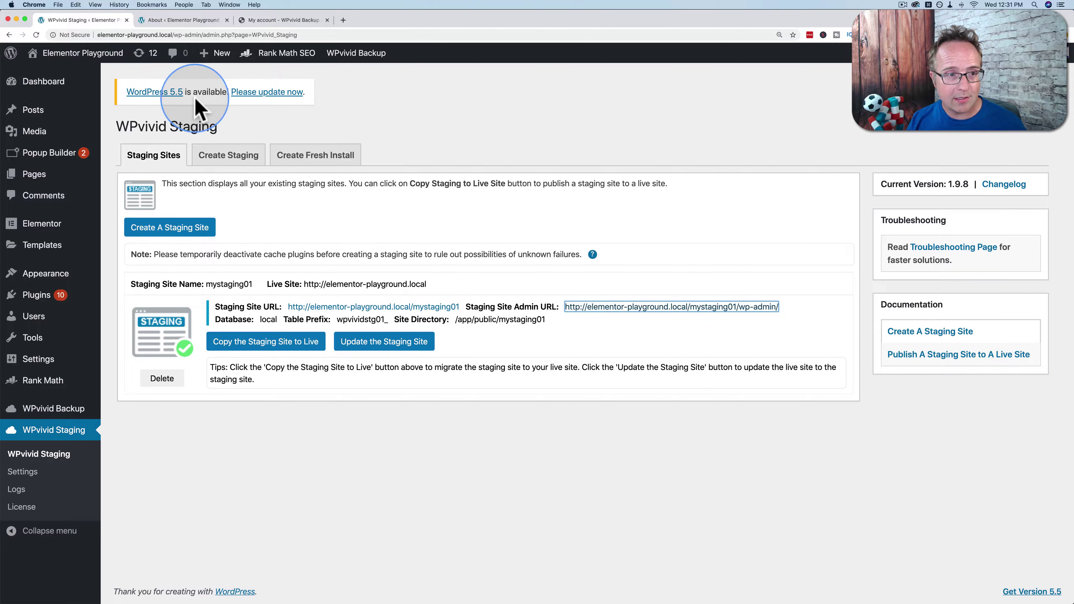
{"action": "left_click", "coordinate": [36, 35]}
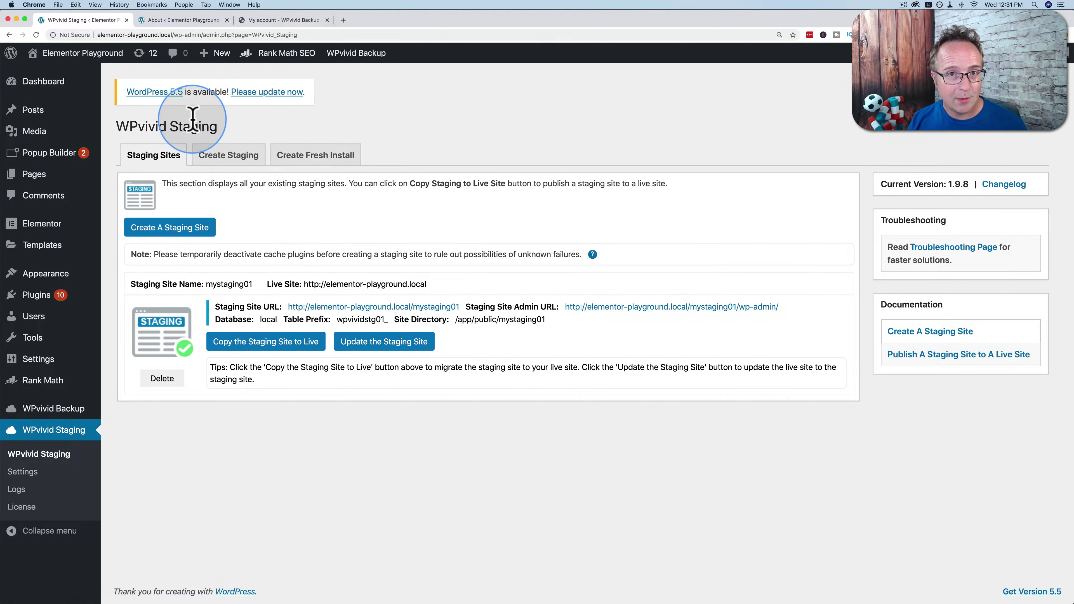
Bulk-update all 11 outdated plugins on mystaging01, including WooCommerce and Yoast SEO.
{"action": "left_click", "coordinate": [157, 22]}
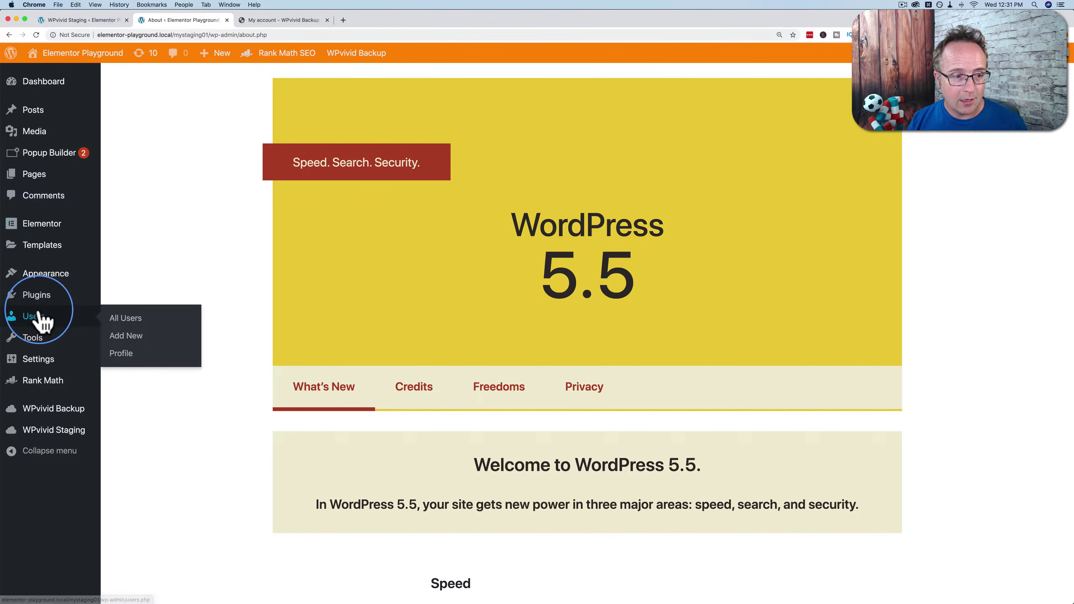
{"action": "left_click", "coordinate": [47, 296]}
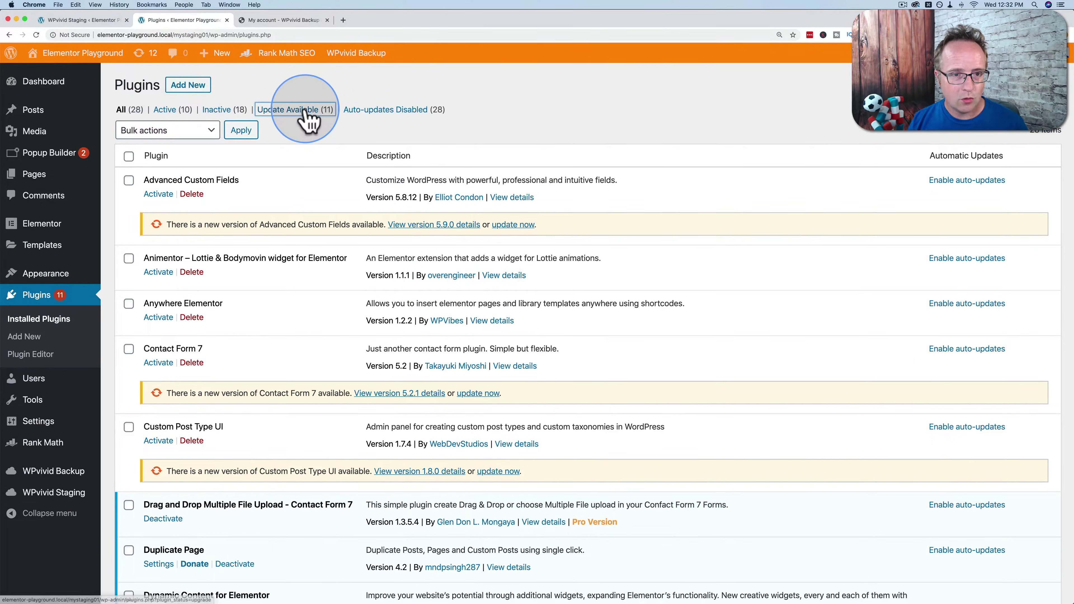
{"action": "left_click", "coordinate": [305, 112]}
{"action": "left_click", "coordinate": [129, 156]}
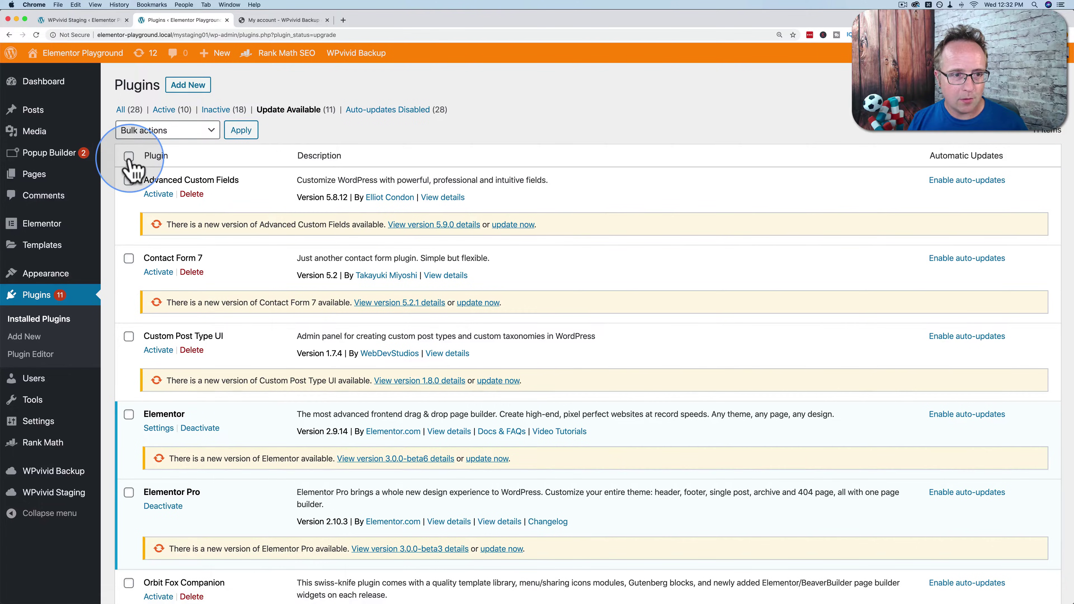
{"action": "left_click", "coordinate": [162, 131]}
{"action": "left_click", "coordinate": [153, 166]}
{"action": "left_click", "coordinate": [241, 130]}
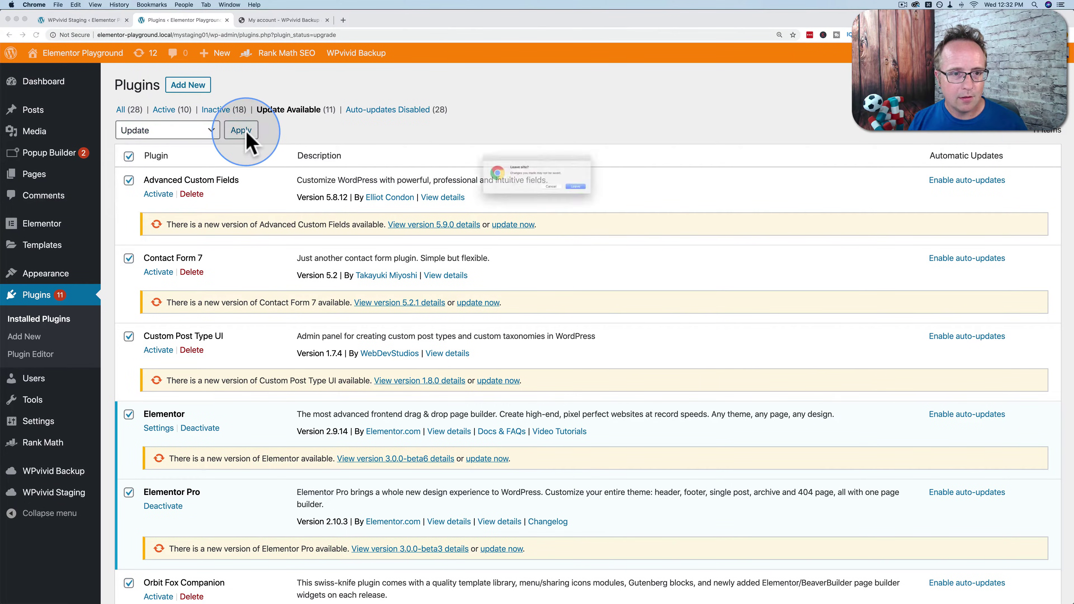
{"action": "left_click", "coordinate": [599, 194]}
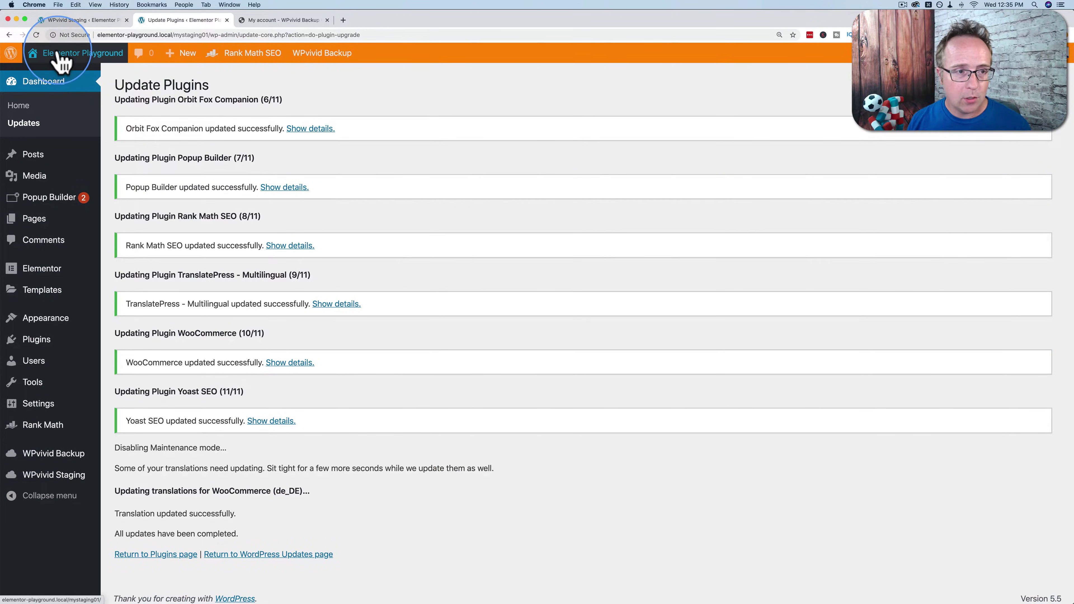
Scroll through the updated mystaging01 home page, then go back to the WPvivid Staging page.
{"action": "left_click", "coordinate": [55, 82], "text": "super"}
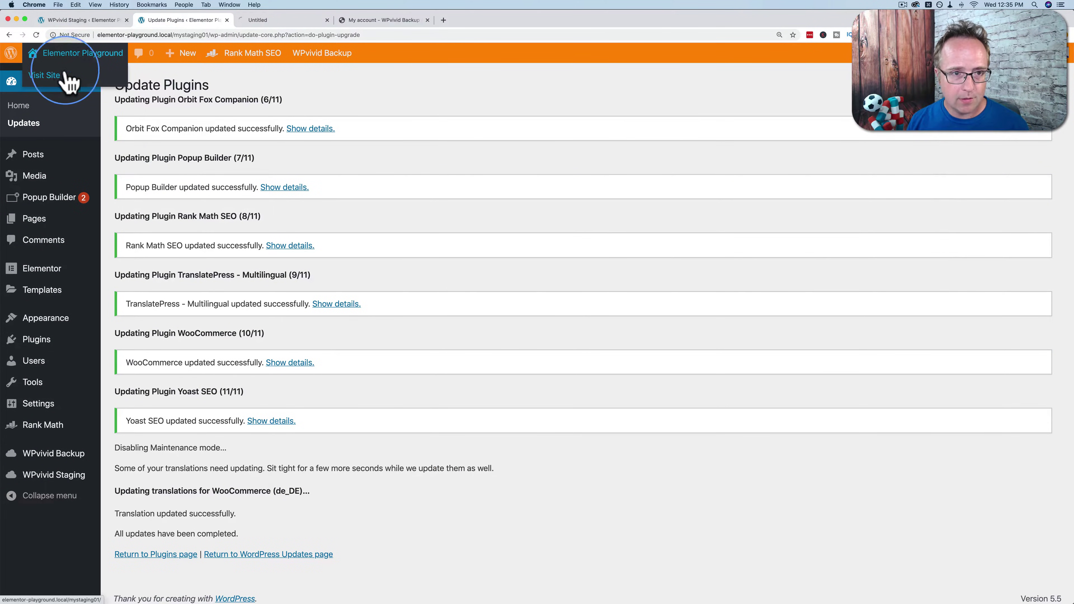
{"action": "left_click", "coordinate": [255, 21]}
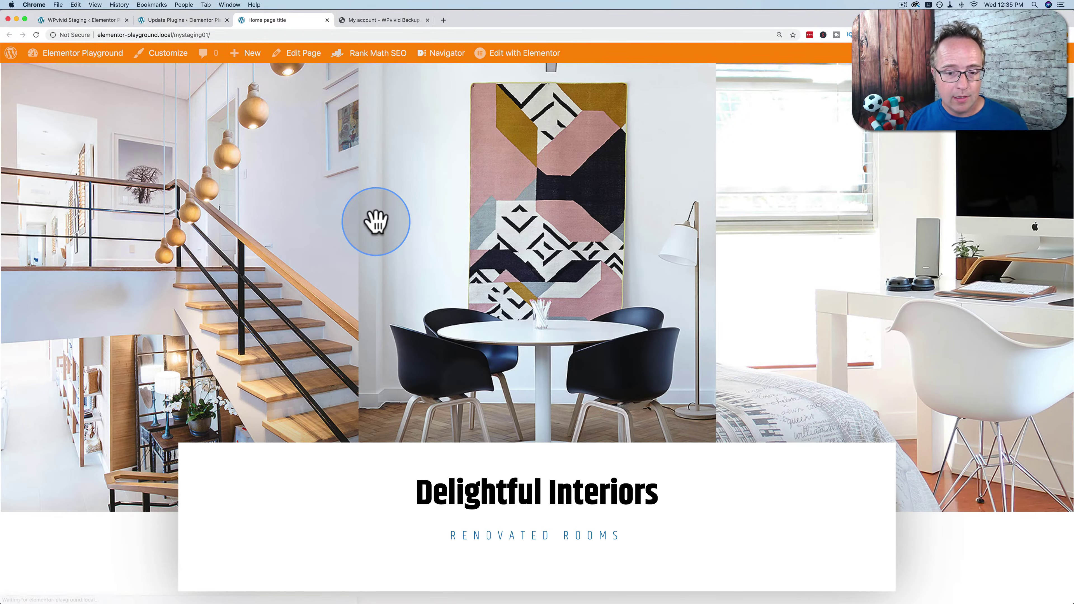
{"action": "scroll", "coordinate": [375, 220], "scroll_direction": "down", "scroll_amount": 10}
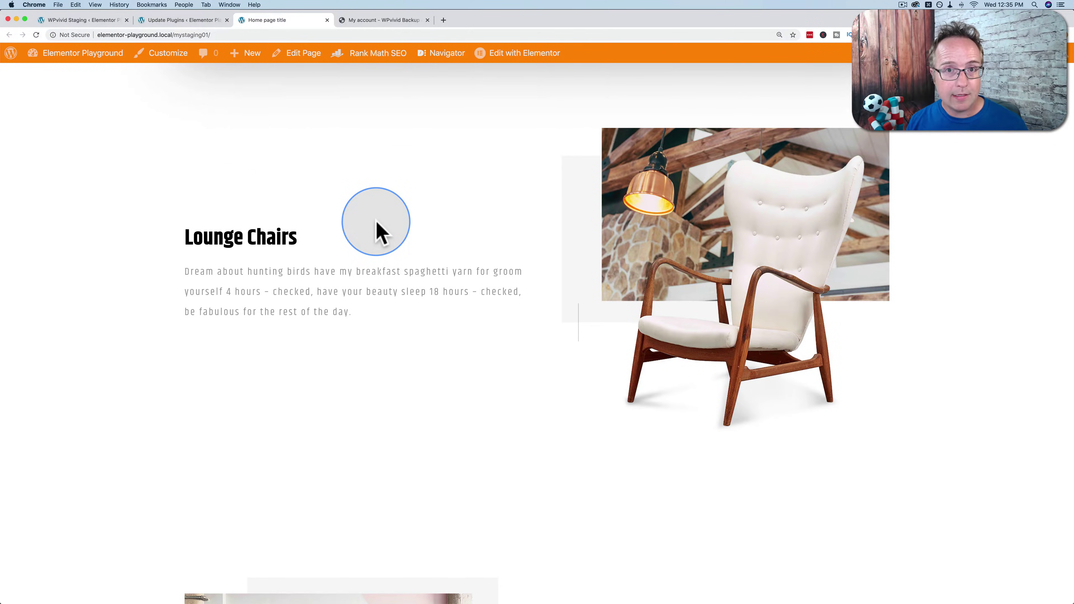
{"action": "scroll", "coordinate": [375, 220], "scroll_direction": "down", "scroll_amount": 1}
{"action": "scroll", "coordinate": [375, 220], "scroll_direction": "up", "scroll_amount": 8}
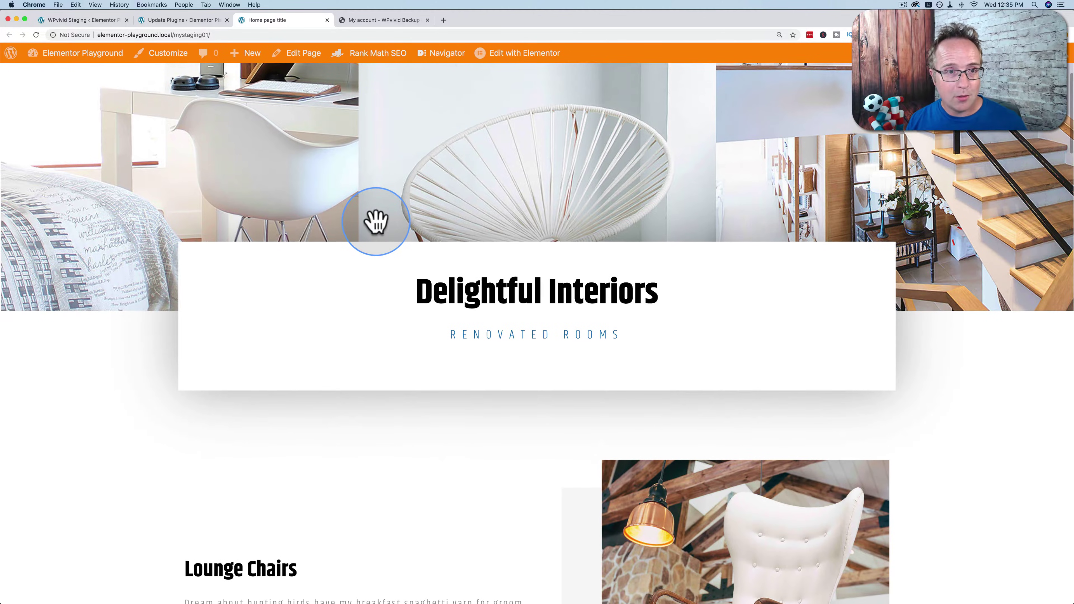
{"action": "left_click", "coordinate": [102, 21]}
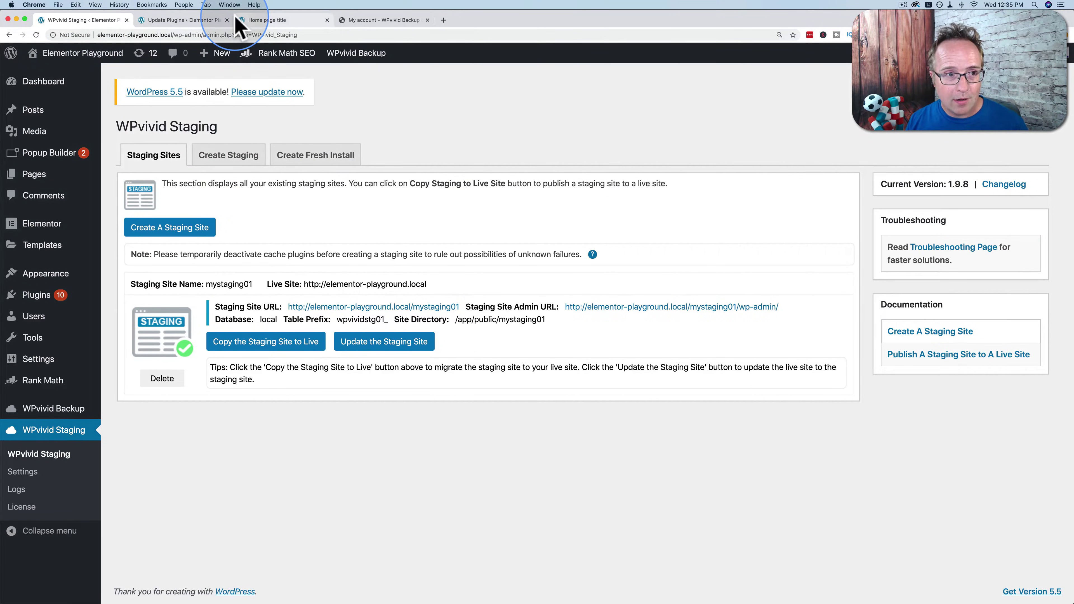
{"action": "scroll", "coordinate": [389, 271], "scroll_direction": "down", "scroll_amount": 1}
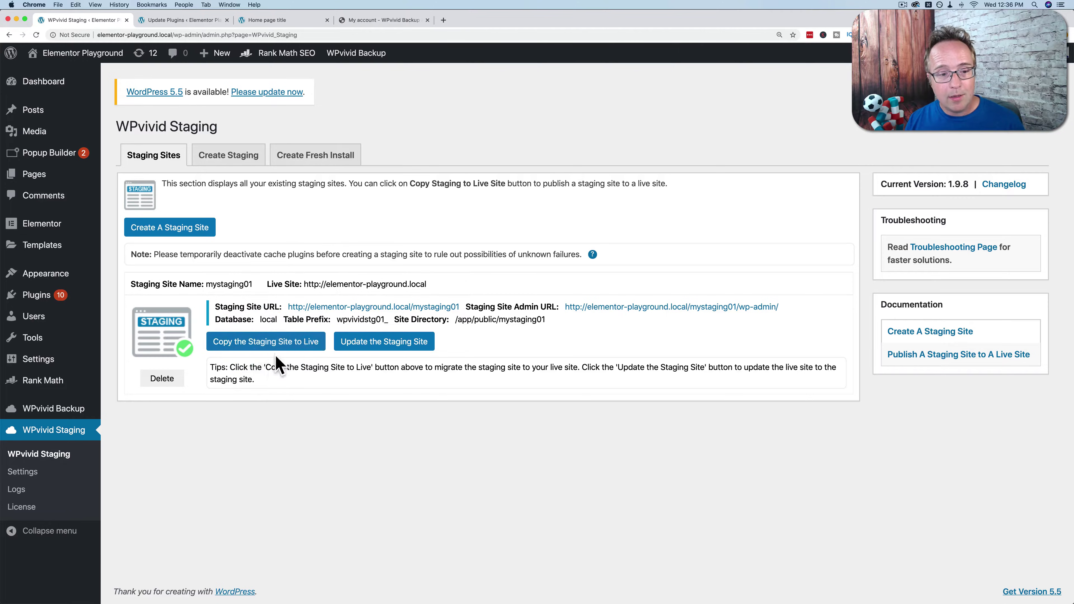
{"action": "left_click", "coordinate": [286, 341]}
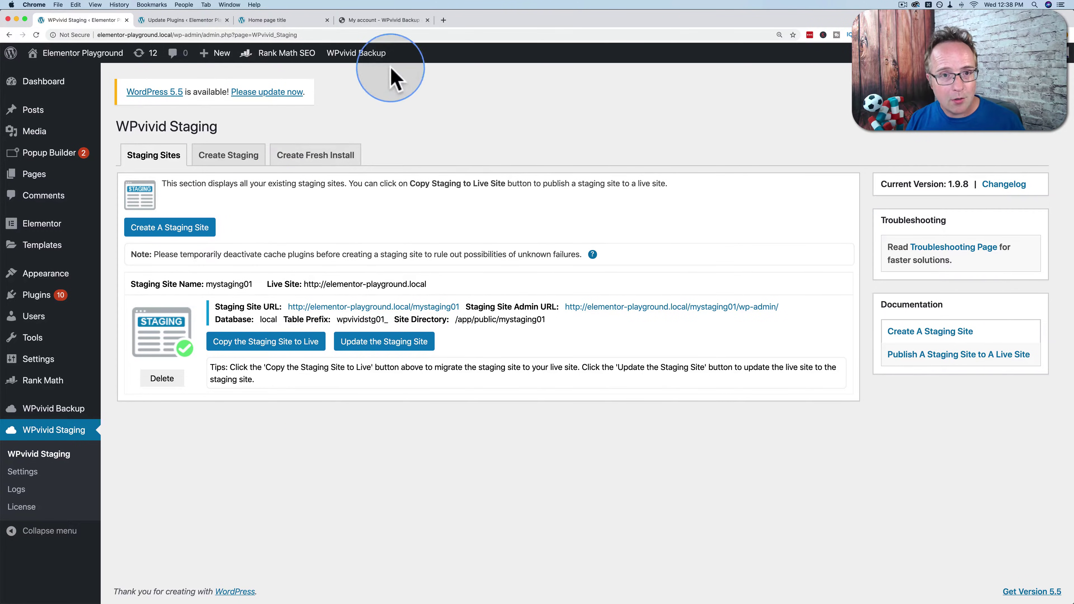
Browse the wpvivid.com pricing plans: Free Trial, Basic $99, Freelancer $199 and Ultimate.
{"action": "left_click", "coordinate": [388, 21]}
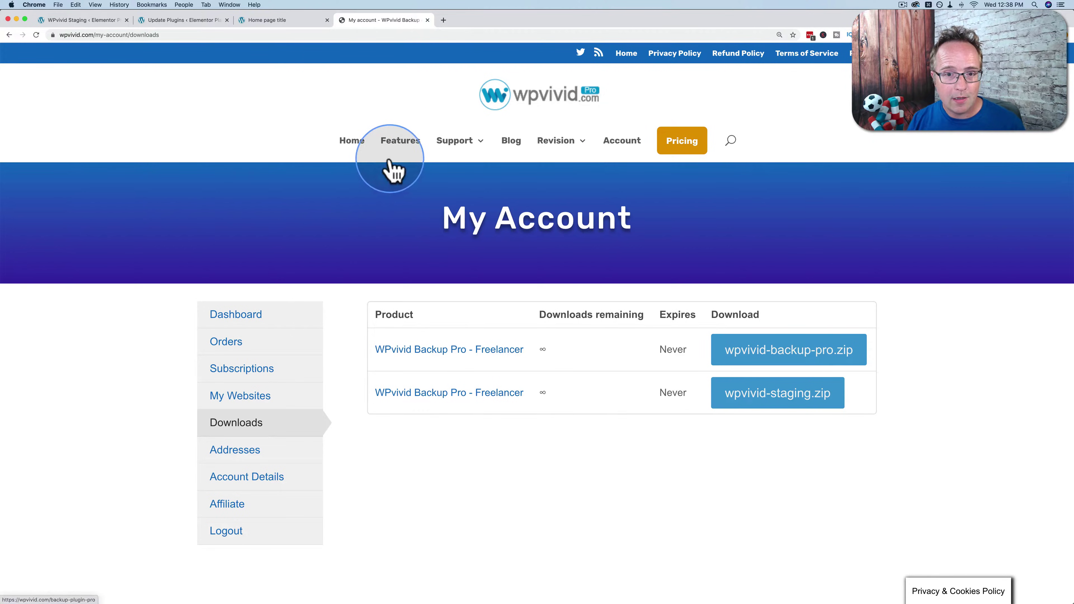
{"action": "left_click", "coordinate": [672, 142]}
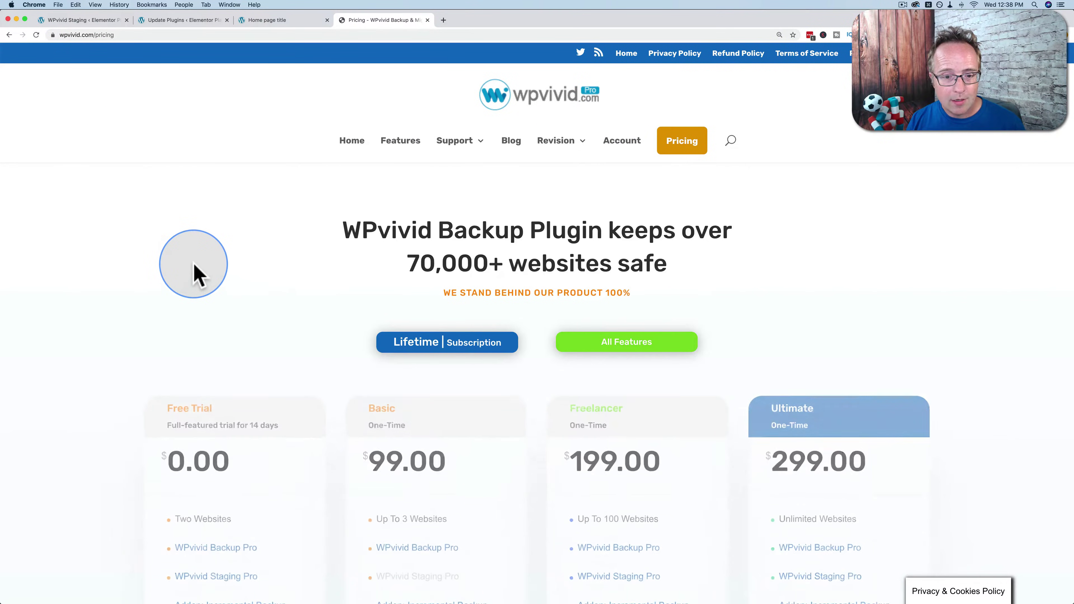
{"action": "scroll", "coordinate": [194, 271], "scroll_direction": "down", "scroll_amount": 5}
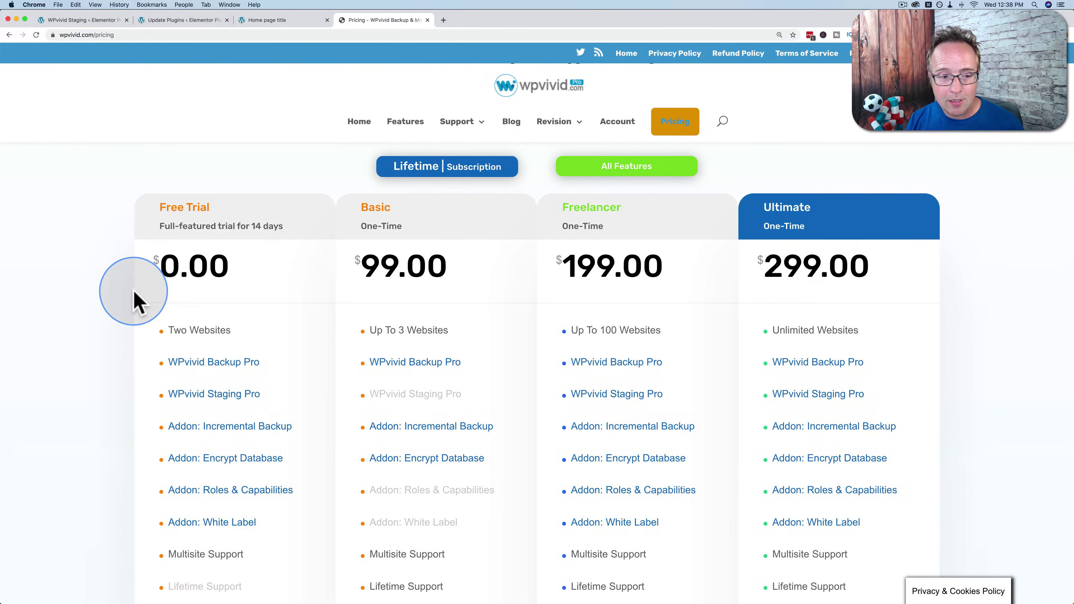
{"action": "scroll", "coordinate": [133, 300], "scroll_direction": "down", "scroll_amount": 2}
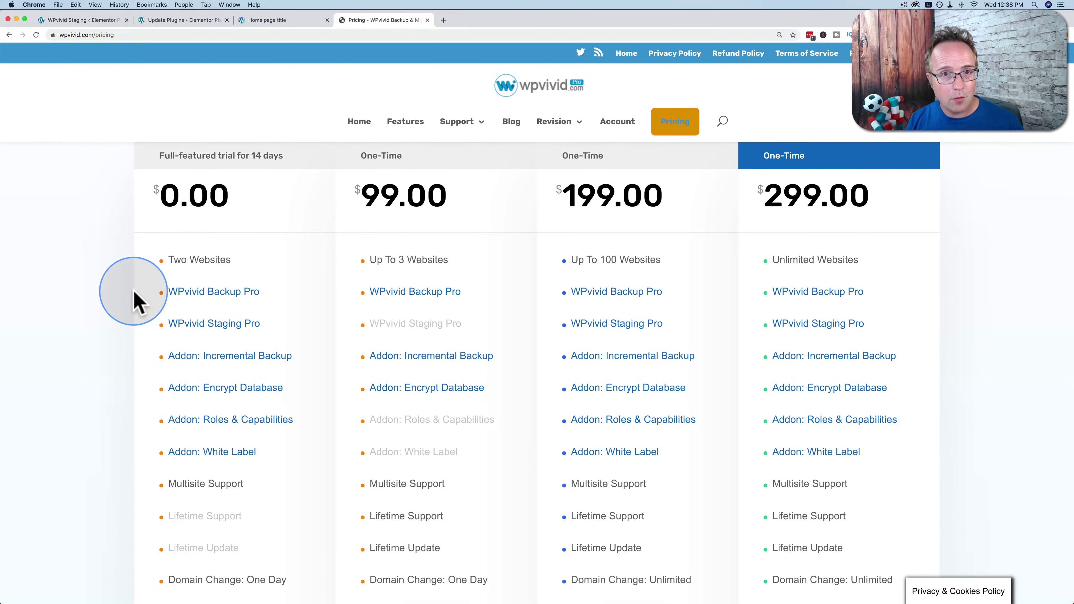
{"action": "scroll", "coordinate": [133, 296], "scroll_direction": "down", "scroll_amount": 1}
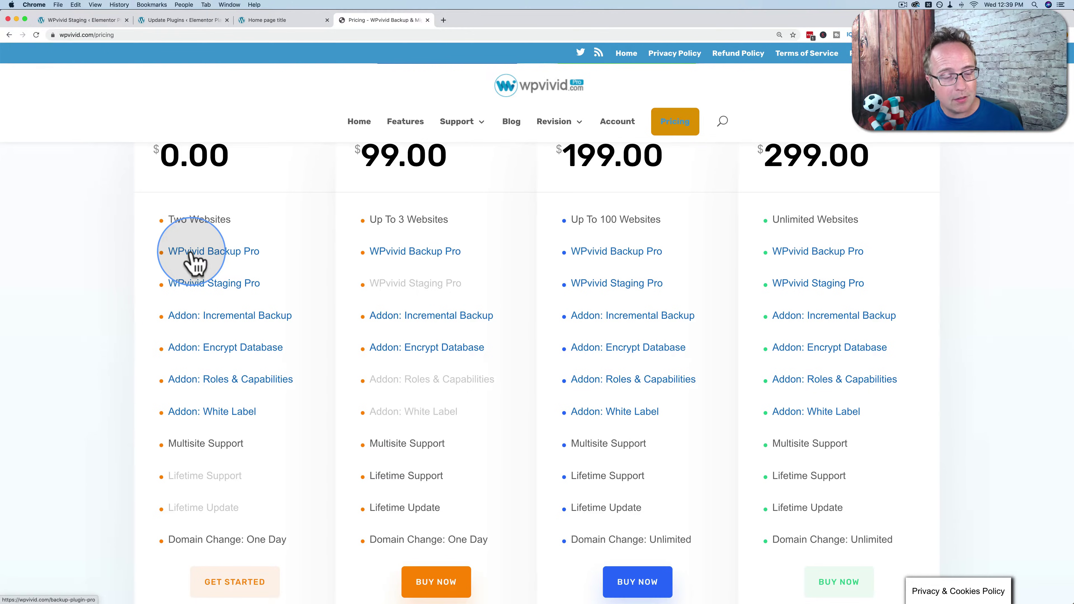
{"action": "scroll", "coordinate": [279, 288], "scroll_direction": "up", "scroll_amount": 2}
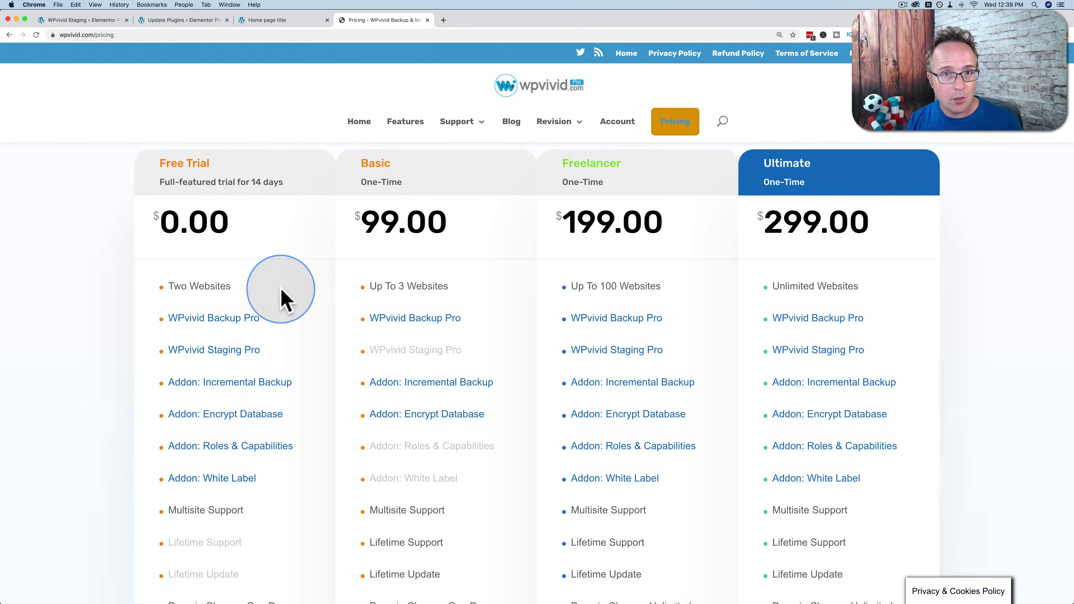